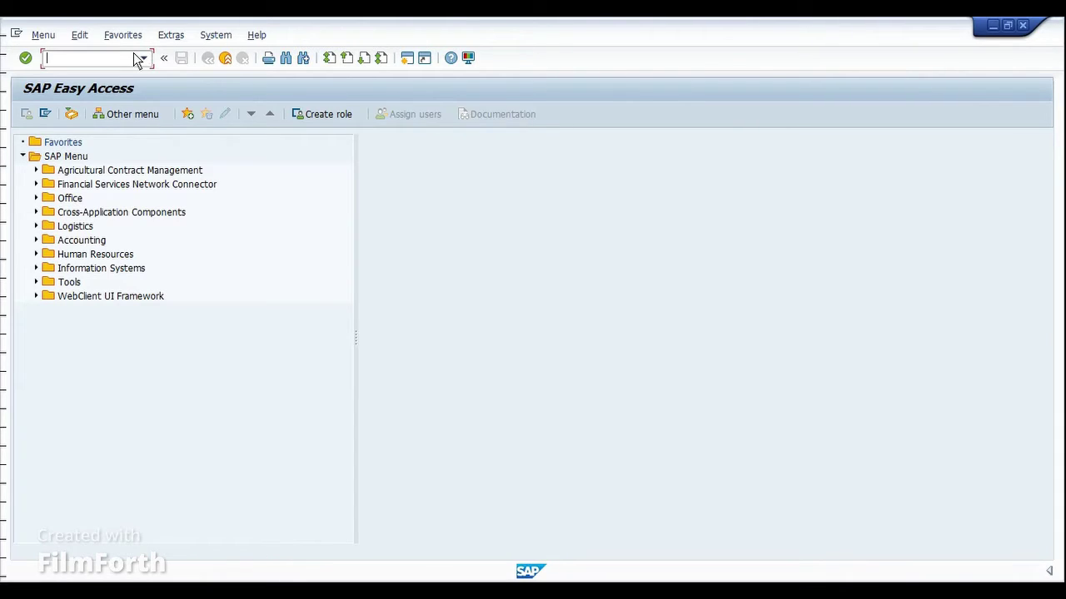
Start a new standard trigger point via cs03, rename it REWORK, and continue to its details
type("cs03")
key("Return")
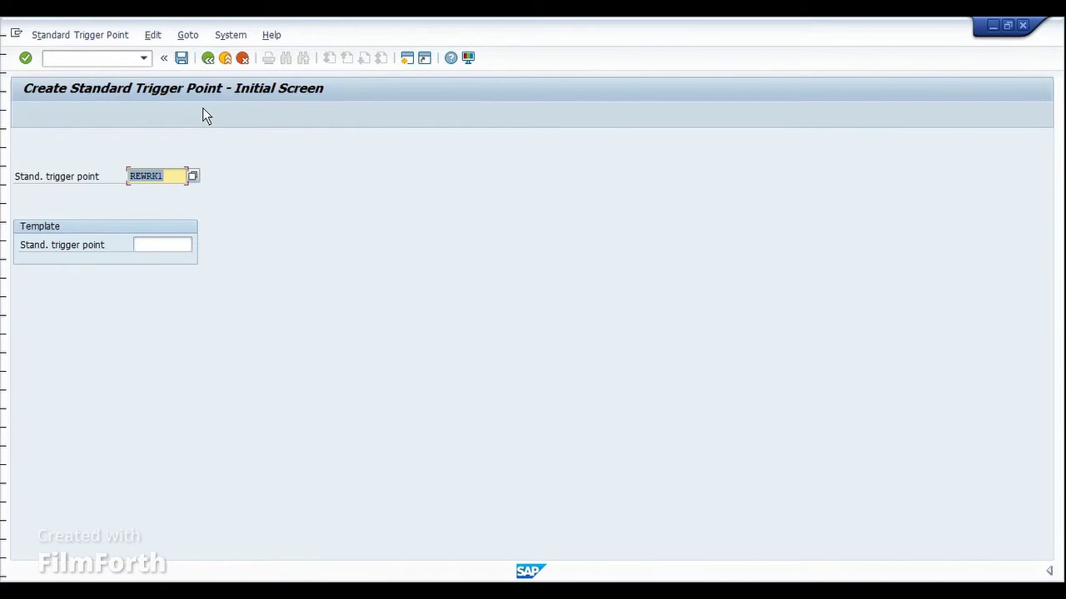
left_click(167, 179)
double_click(165, 179)
type("REWORK")
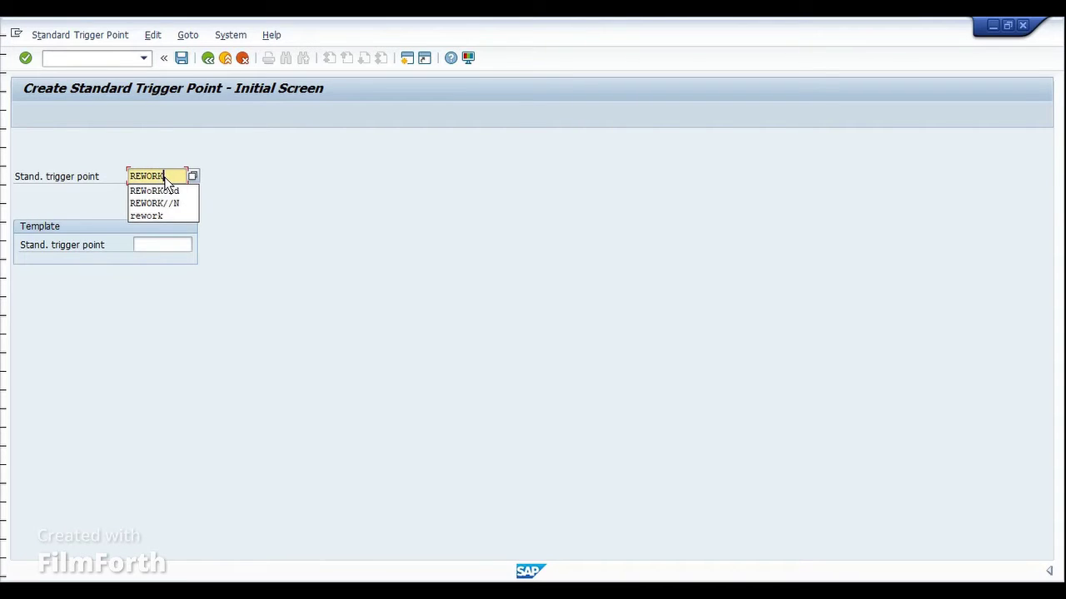
left_click(25, 57)
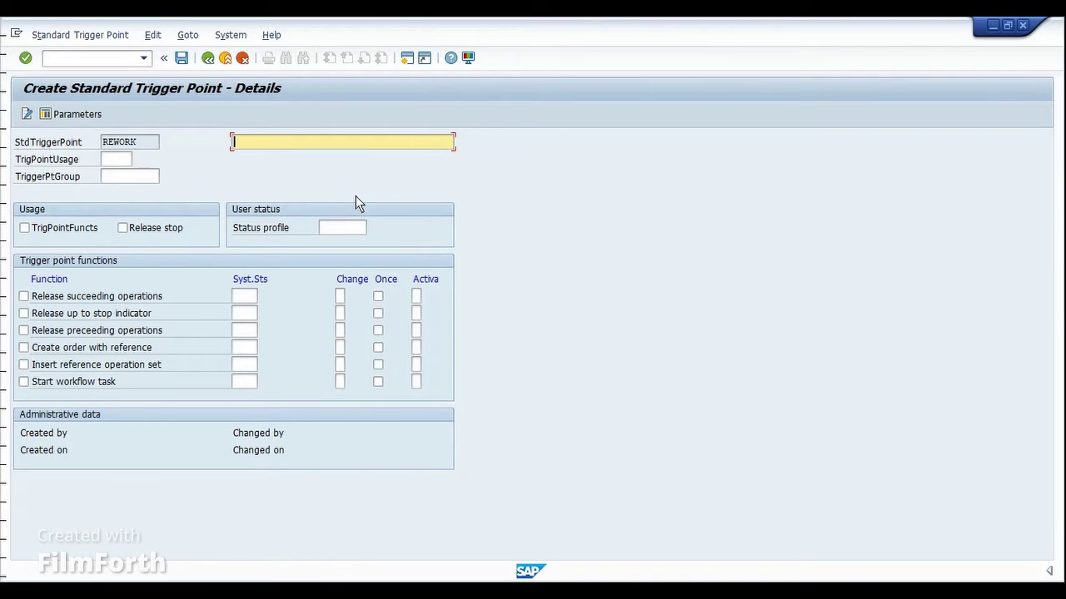
Enter the description 'Rework operation' for the REWORK trigger point
type("Rework operation")
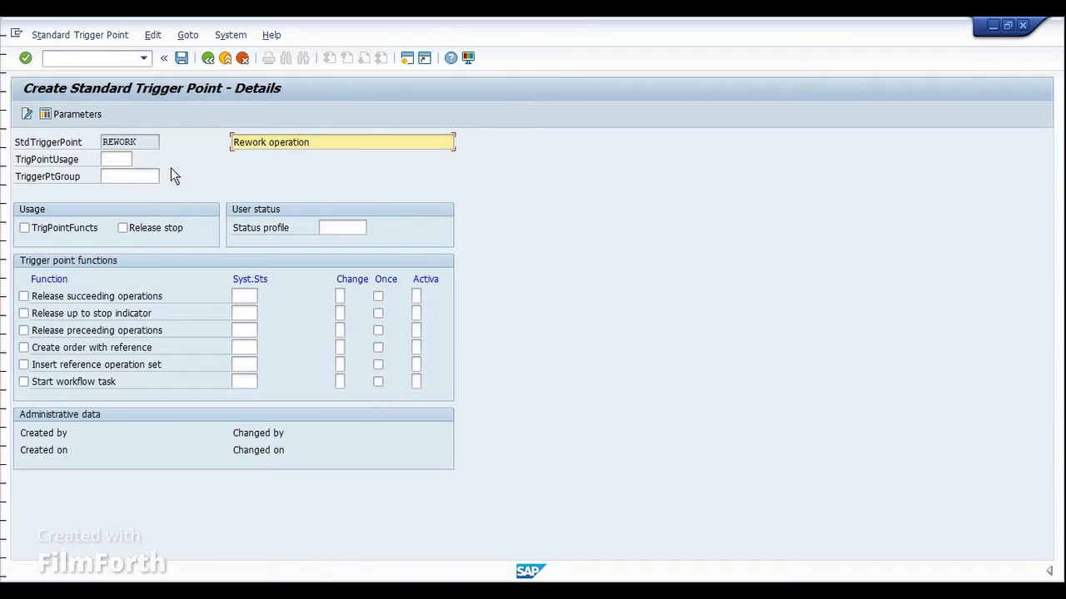
left_click(123, 159)
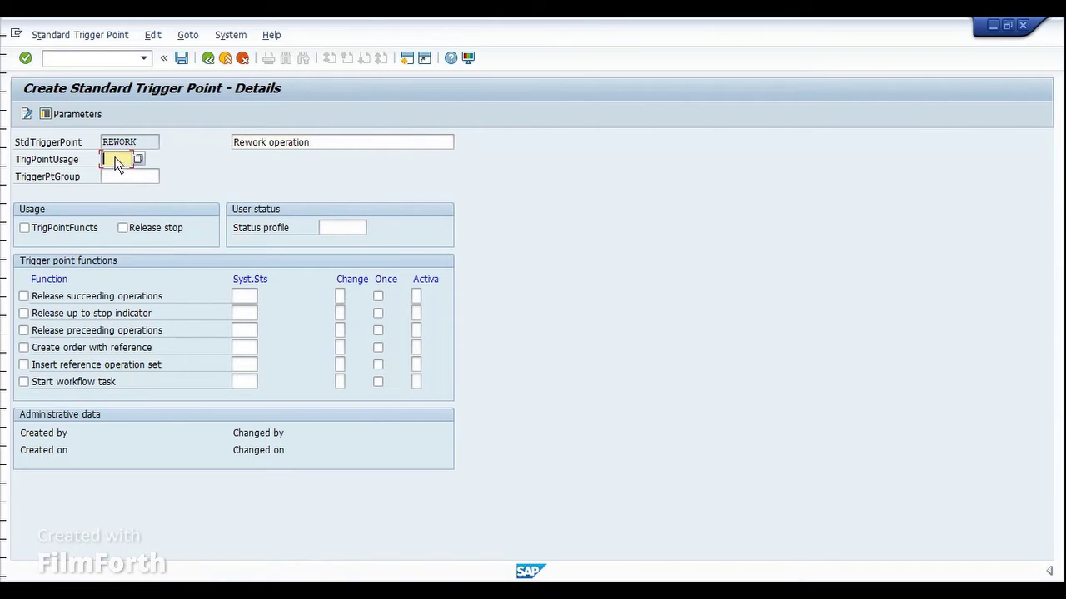
left_click_drag(131, 145, 106, 142)
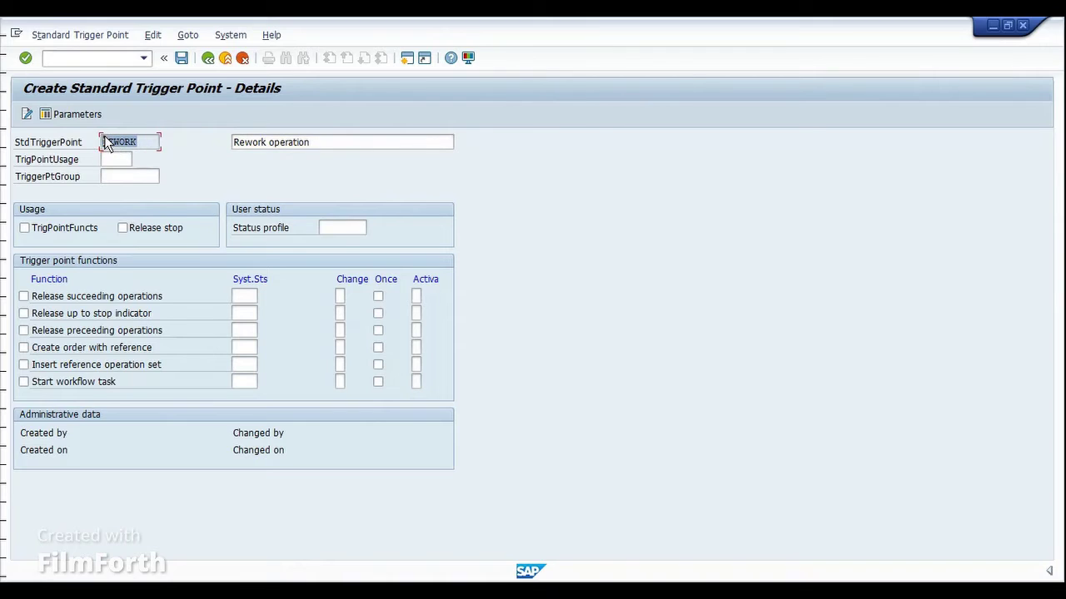
left_click(102, 143)
left_click(117, 160)
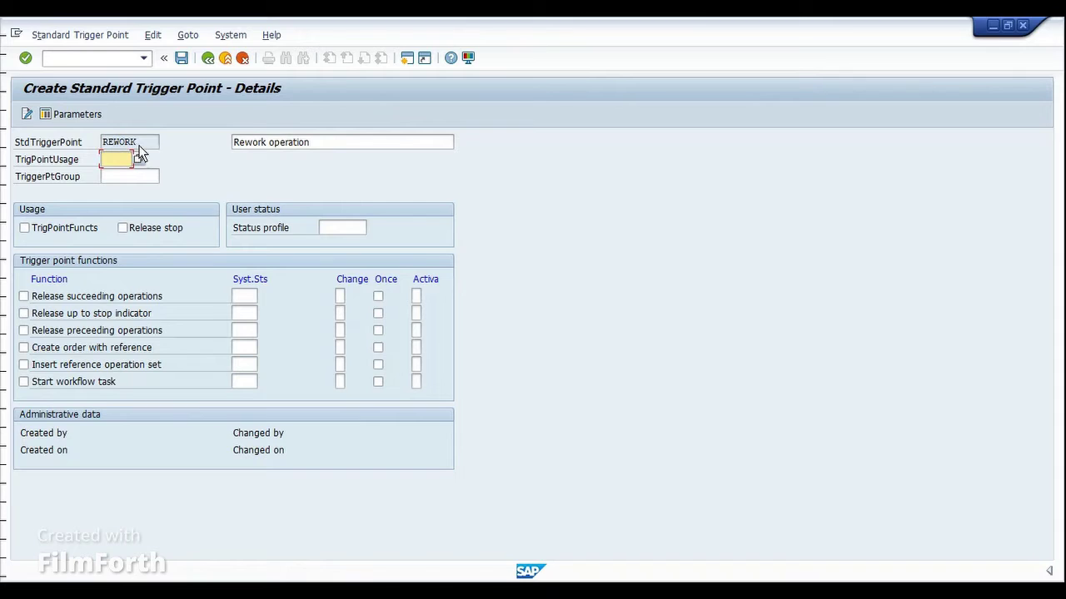
left_click_drag(137, 144, 105, 147)
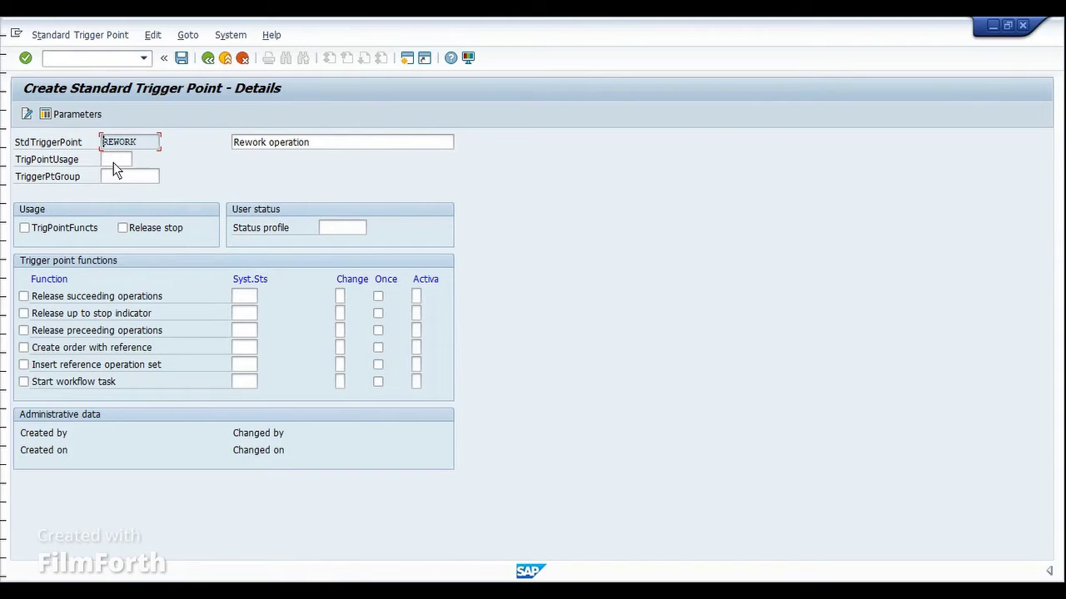
left_click(113, 162)
Set the trigger point usage to FERT (Production) from the usage list
key("F4")
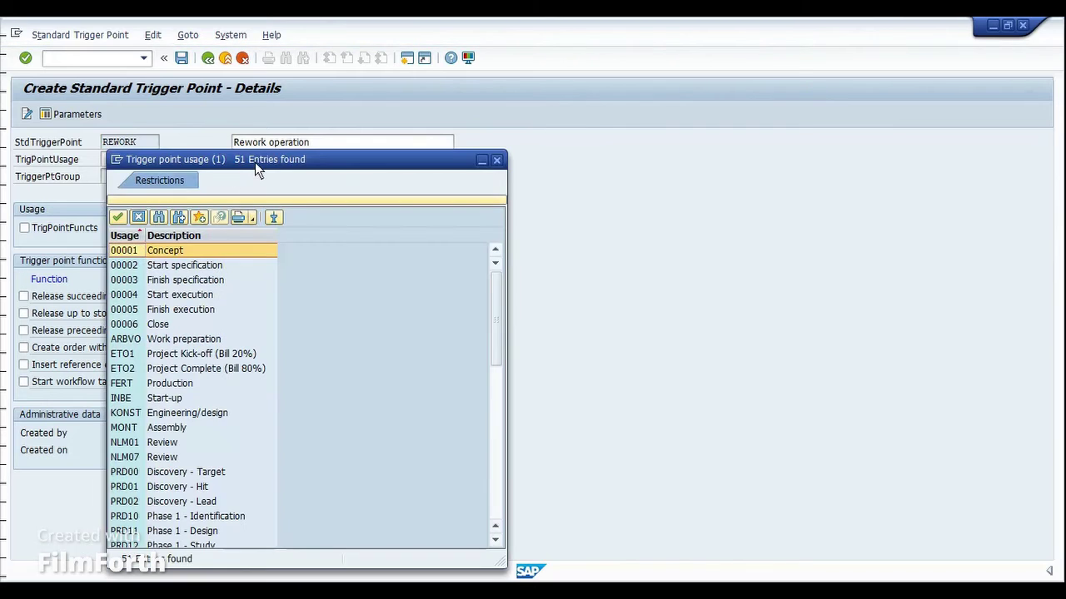
left_click_drag(275, 161, 509, 97)
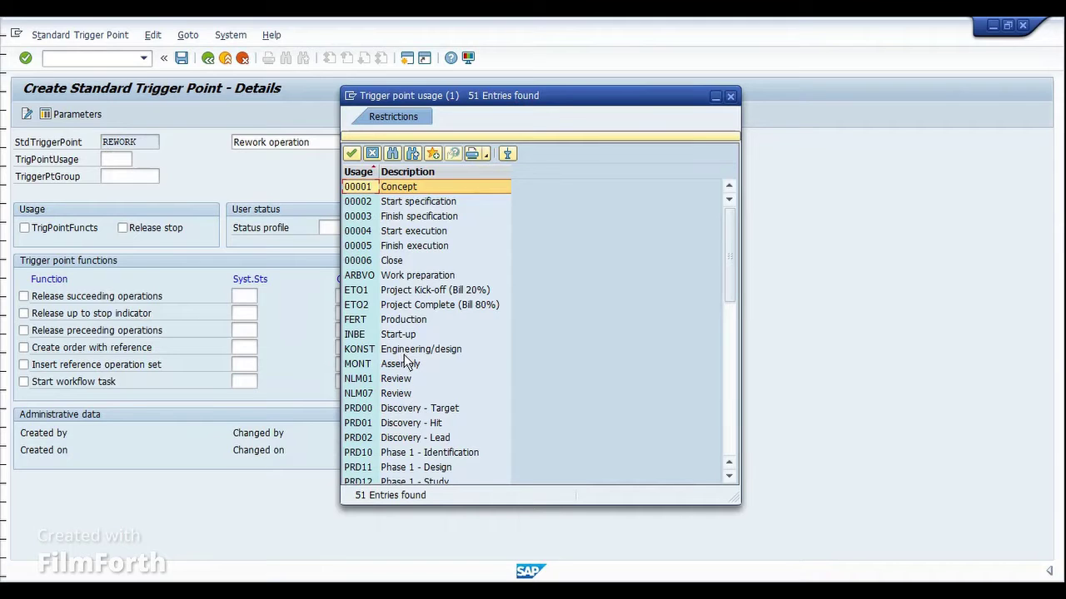
scroll(410, 368, "down", 3)
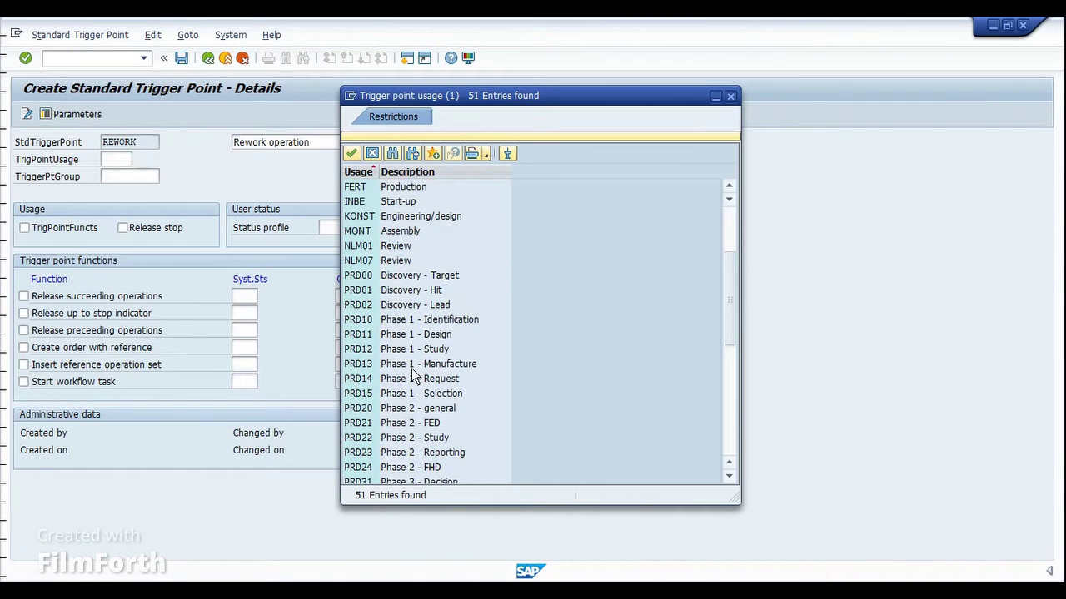
scroll(414, 375, "up", 3)
left_click(372, 325)
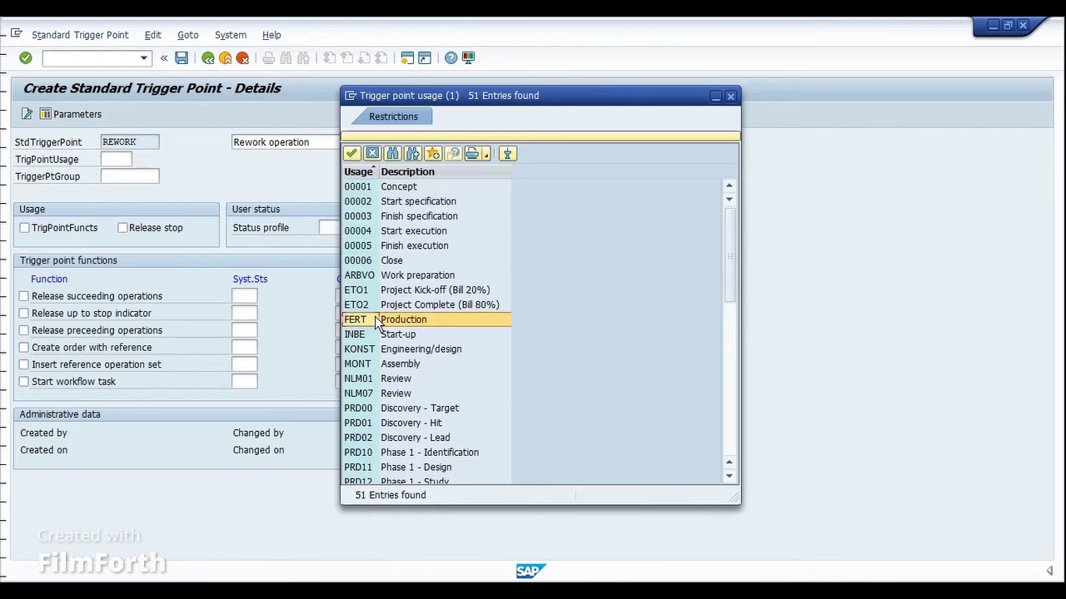
double_click(376, 323)
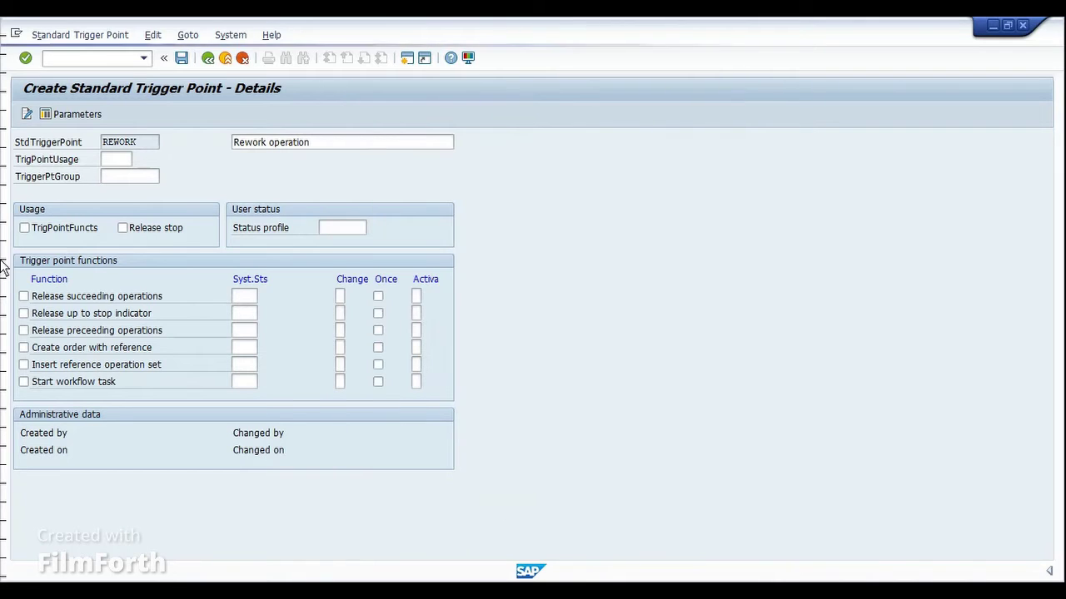
left_click(120, 176)
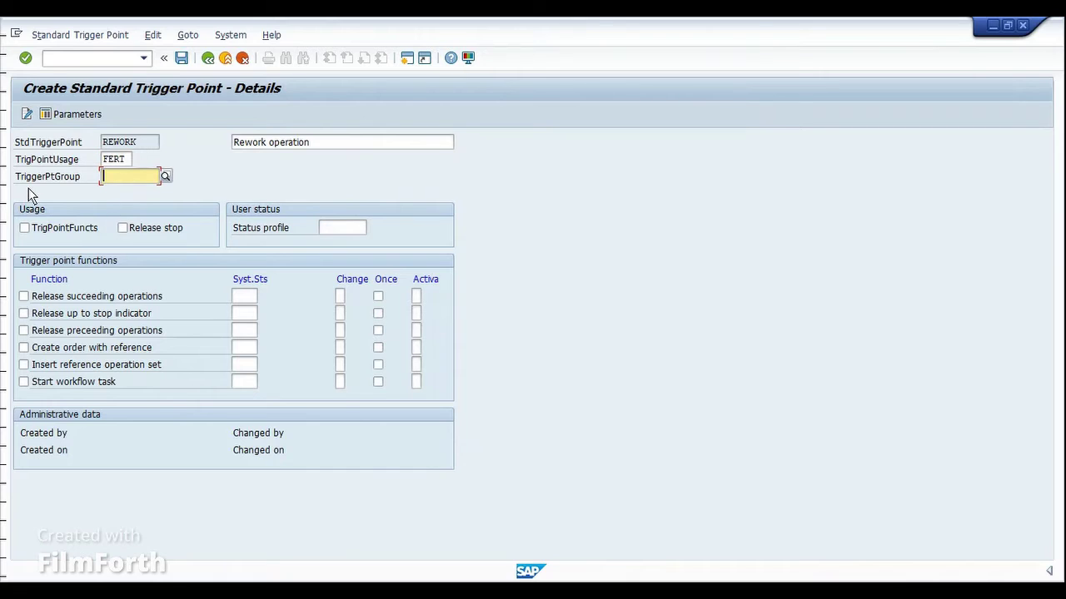
Tick TrigPointFuncts under Usage and the Create order with reference function
double_click(109, 161)
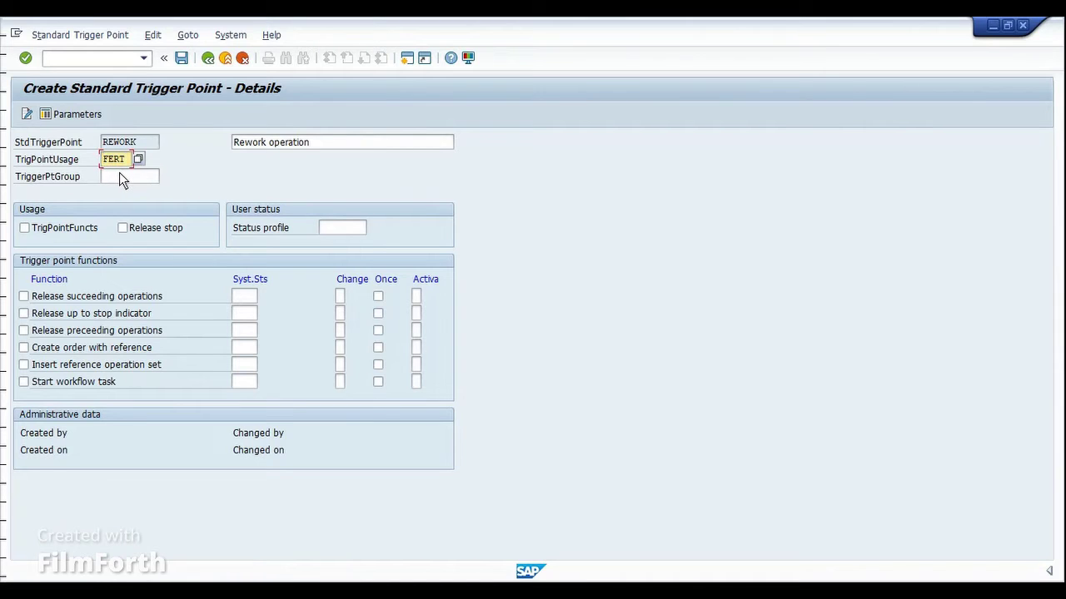
left_click(119, 177)
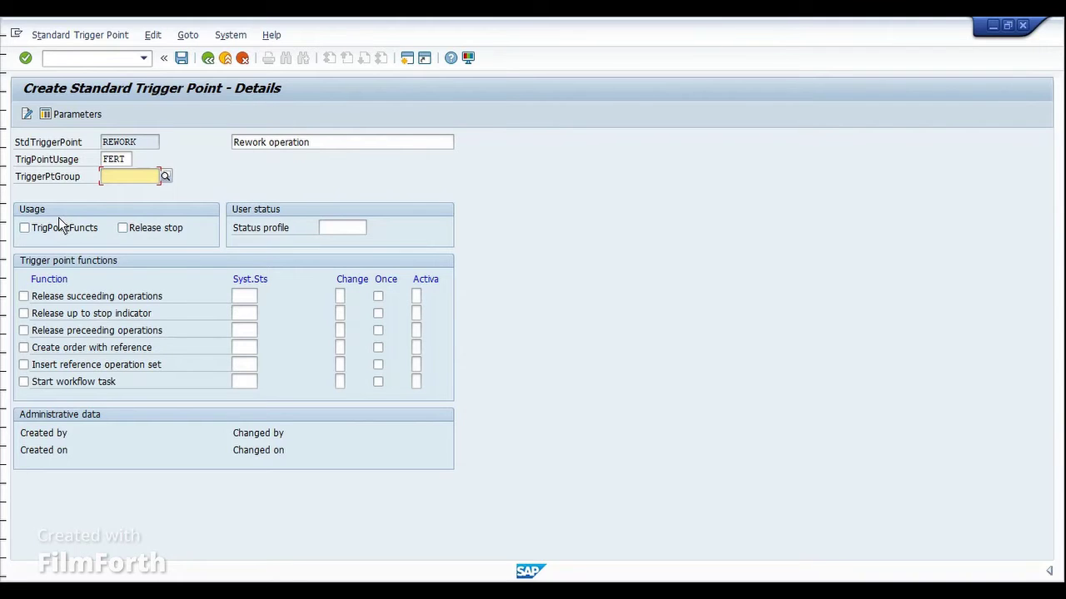
left_click(28, 229)
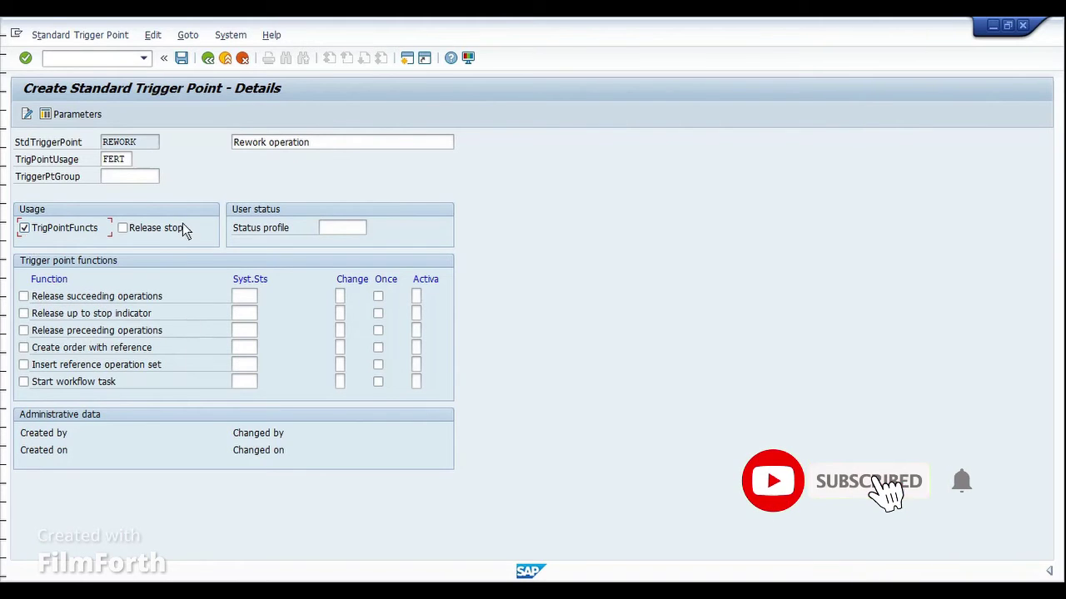
left_click(146, 142)
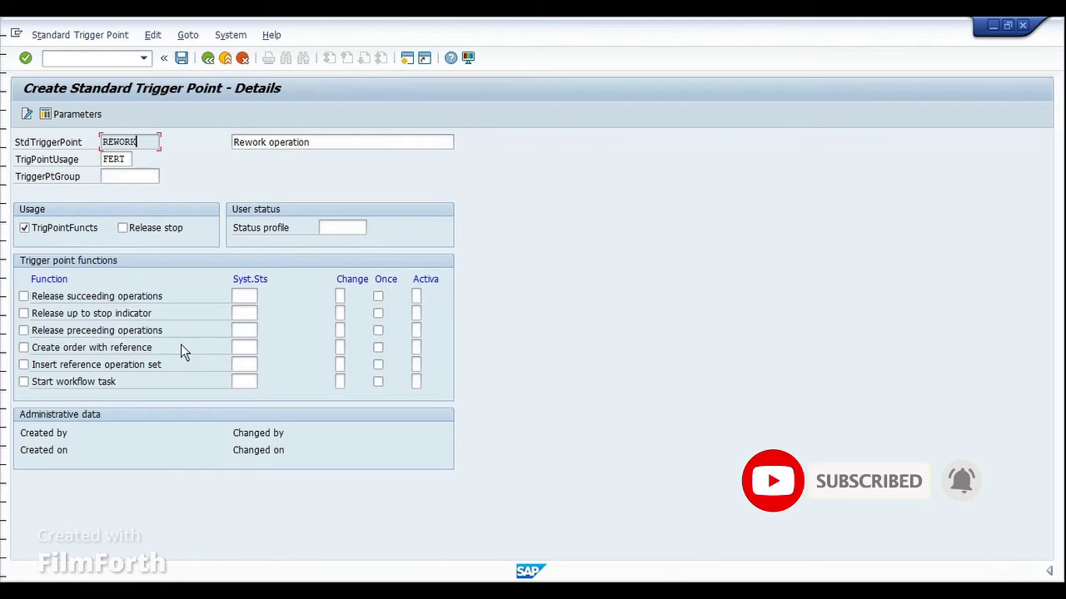
left_click(25, 349)
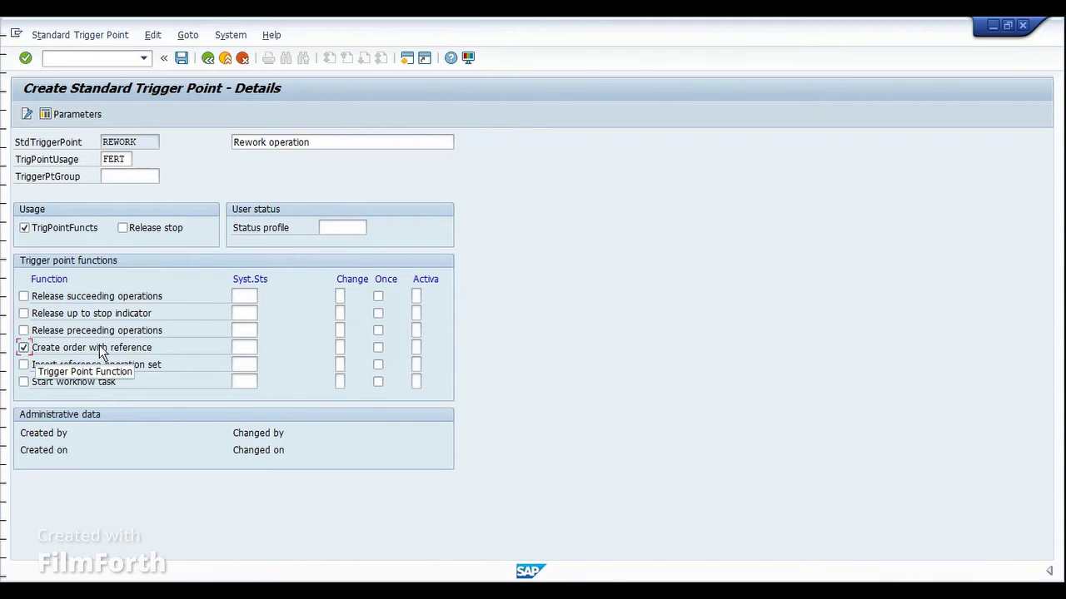
left_click(250, 349)
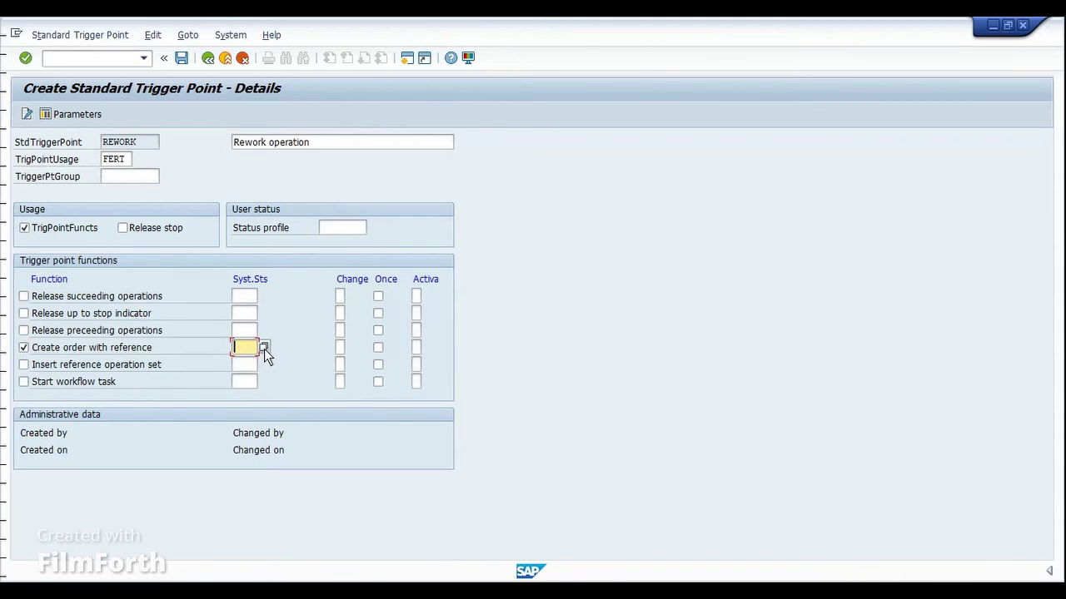
Choose PCNF (Partially confirmed) as the triggering system status for Create order with reference
key("F4")
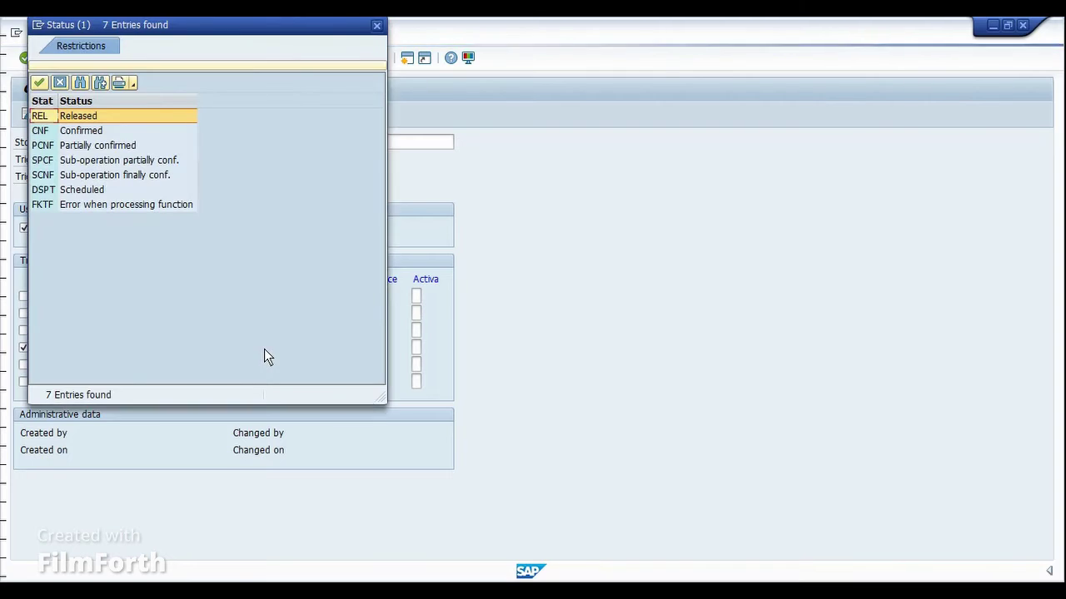
left_click_drag(213, 25, 529, 100)
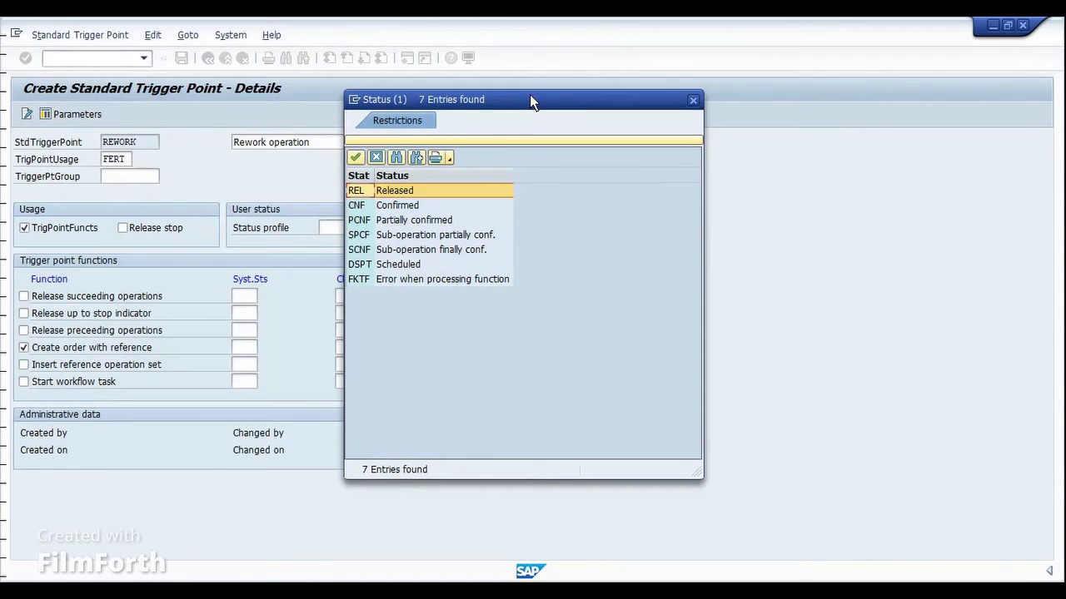
left_click(359, 208)
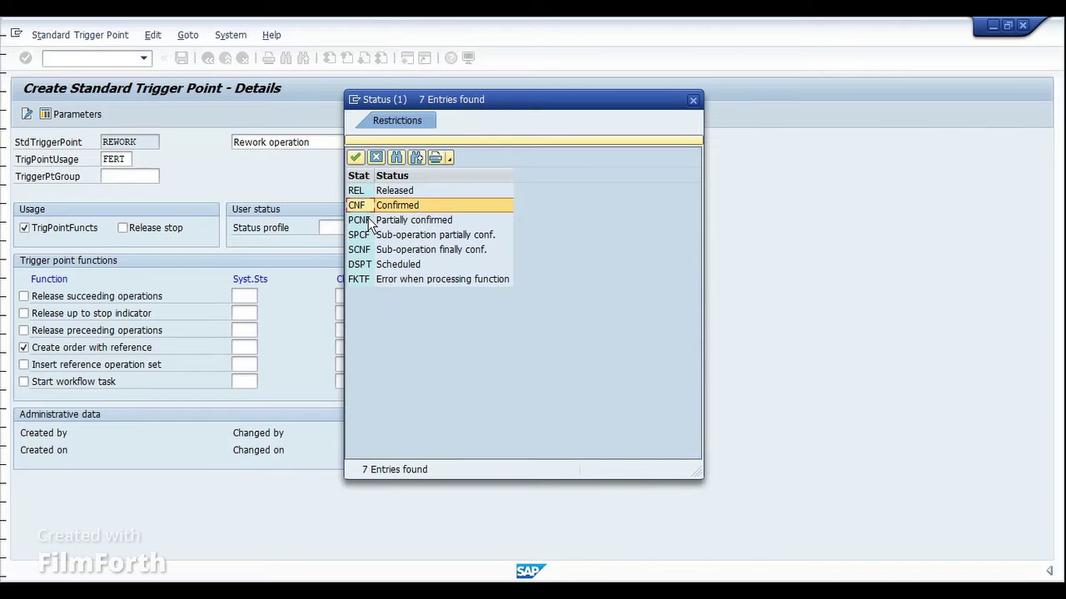
left_click(368, 223)
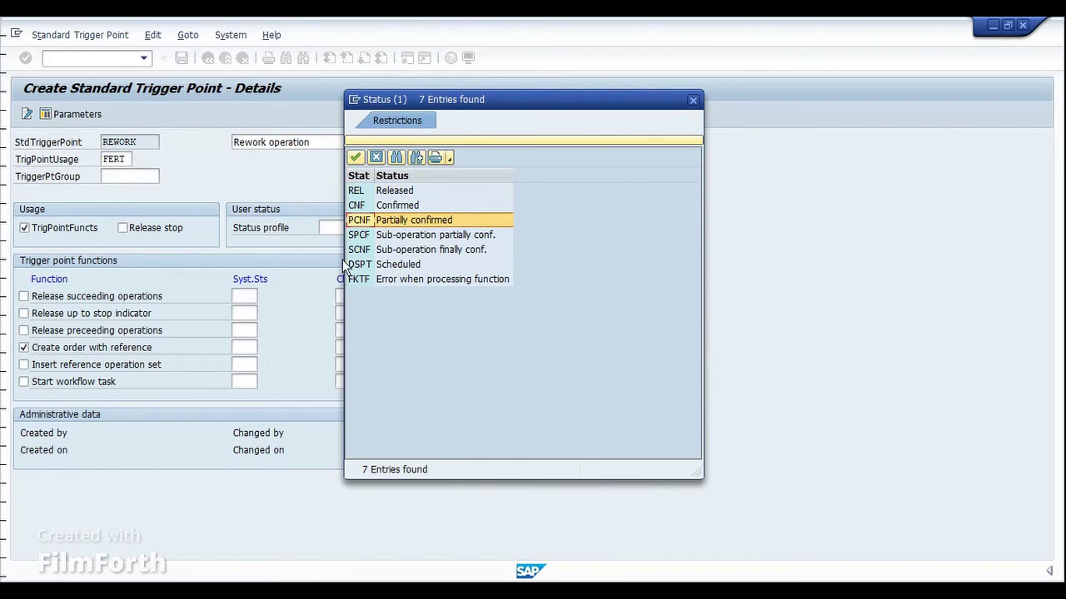
double_click(358, 221)
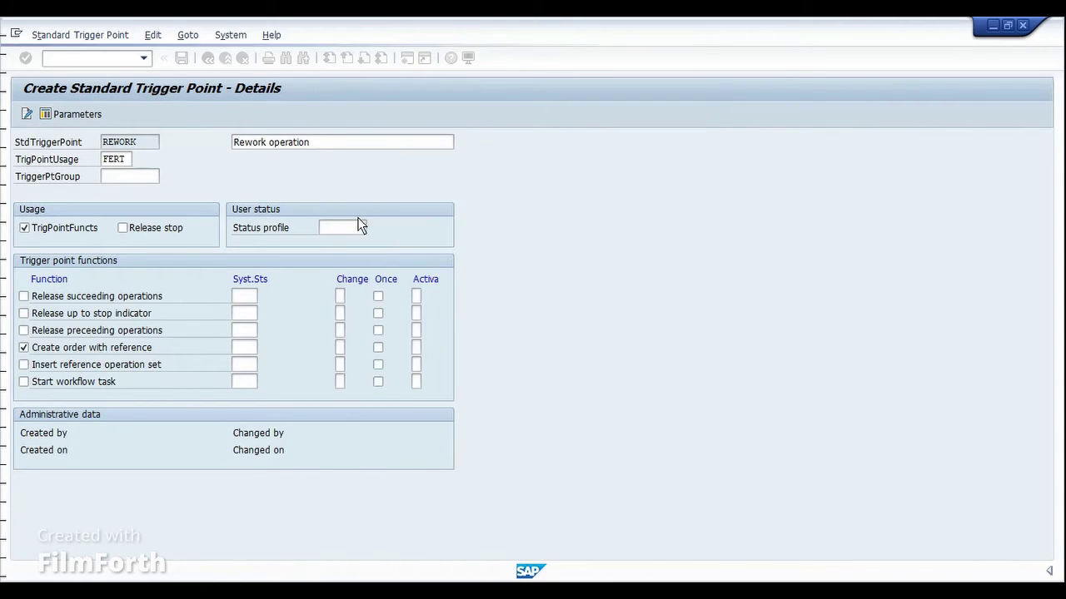
Set the function's status change to '+ Status set'
left_click(340, 346)
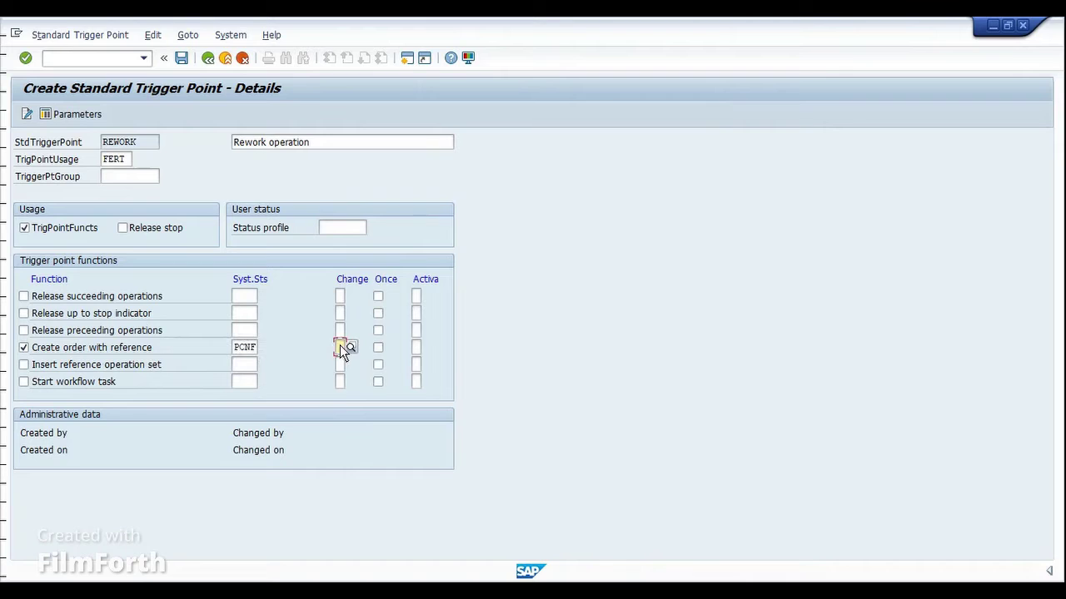
left_click(347, 334)
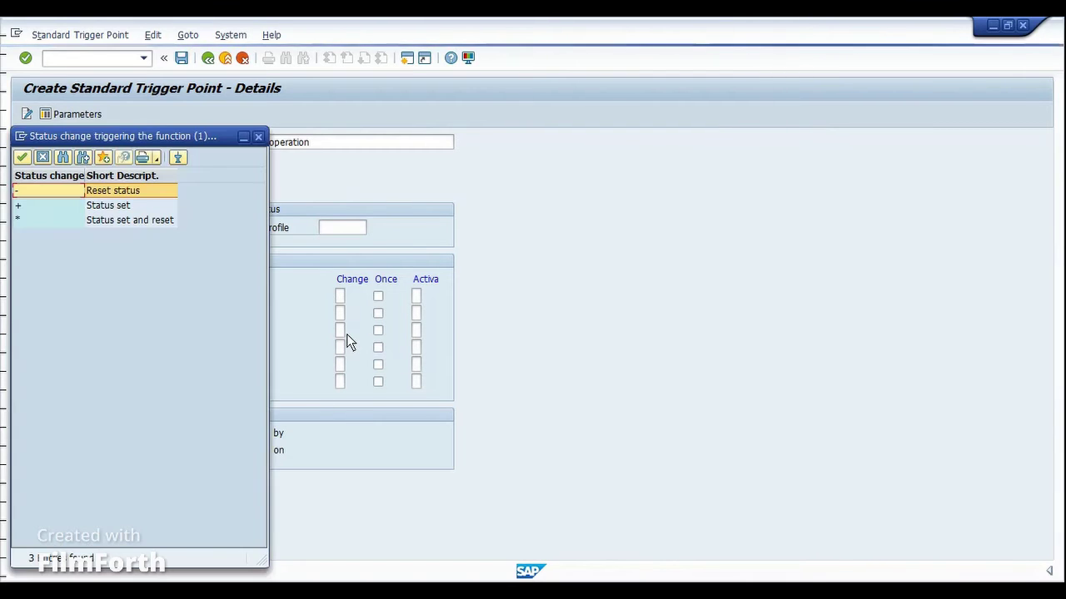
left_click_drag(193, 137, 666, 162)
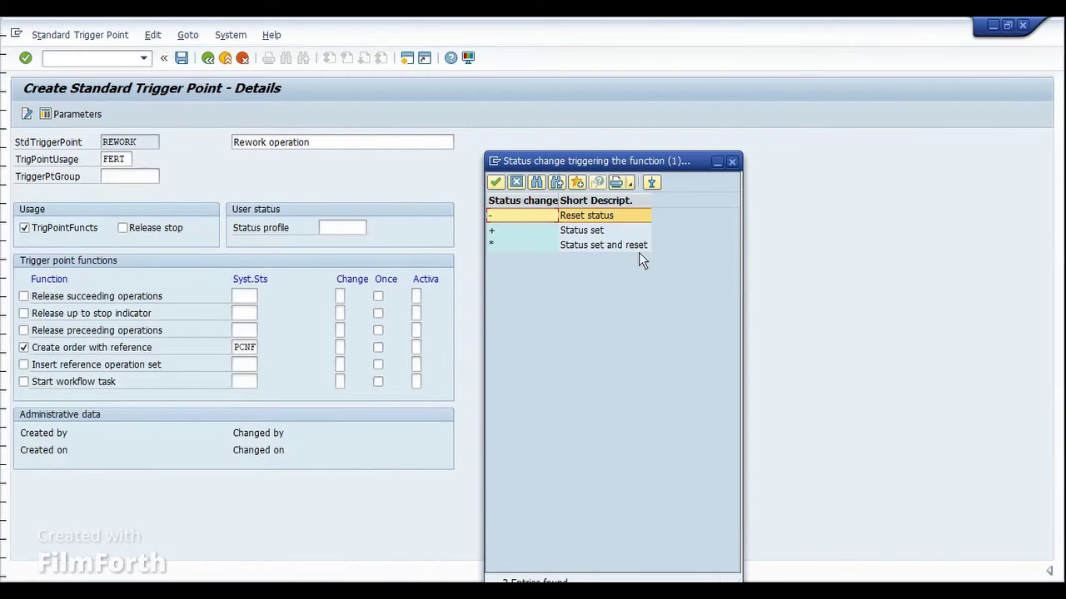
left_click(589, 235)
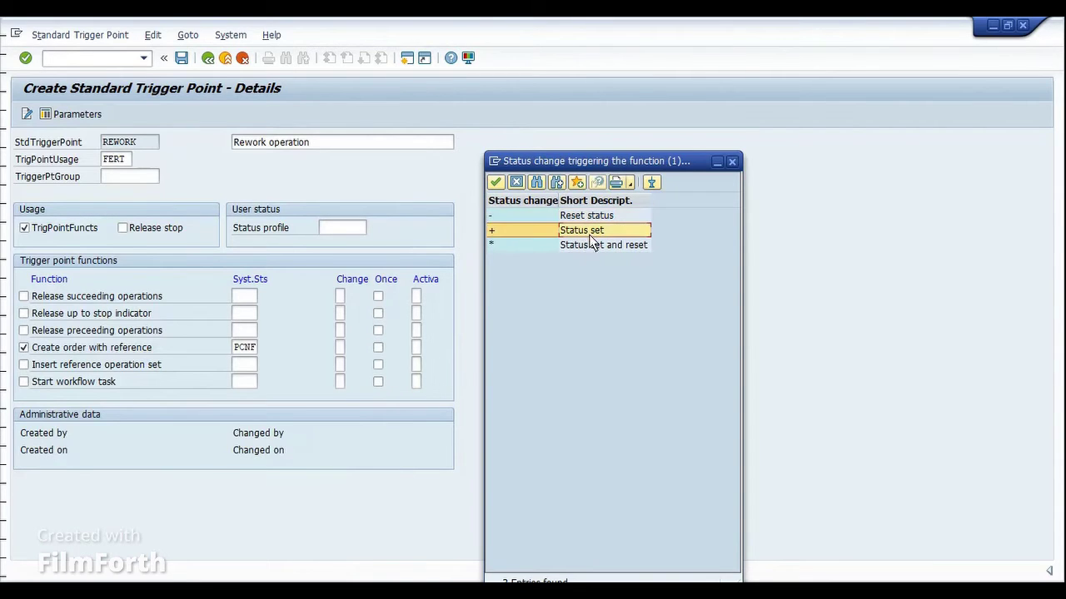
left_click(585, 247)
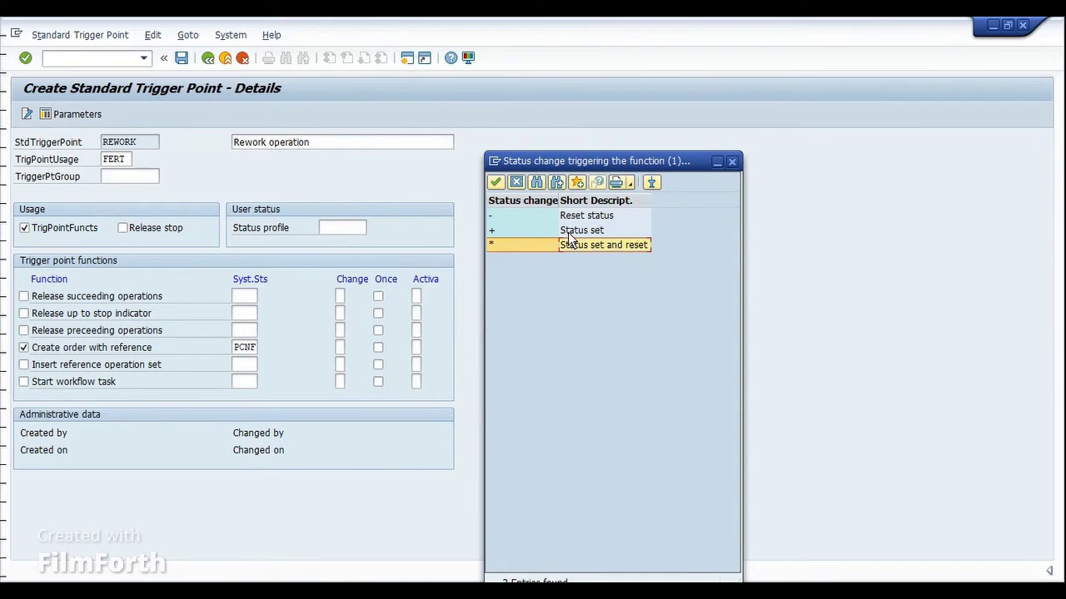
left_click(499, 231)
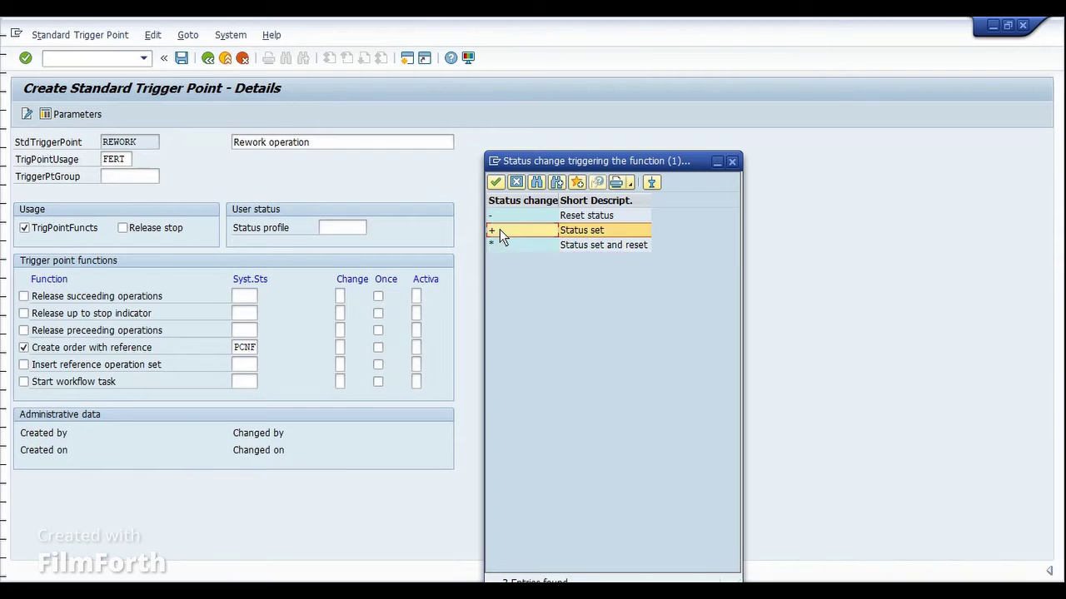
double_click(546, 232)
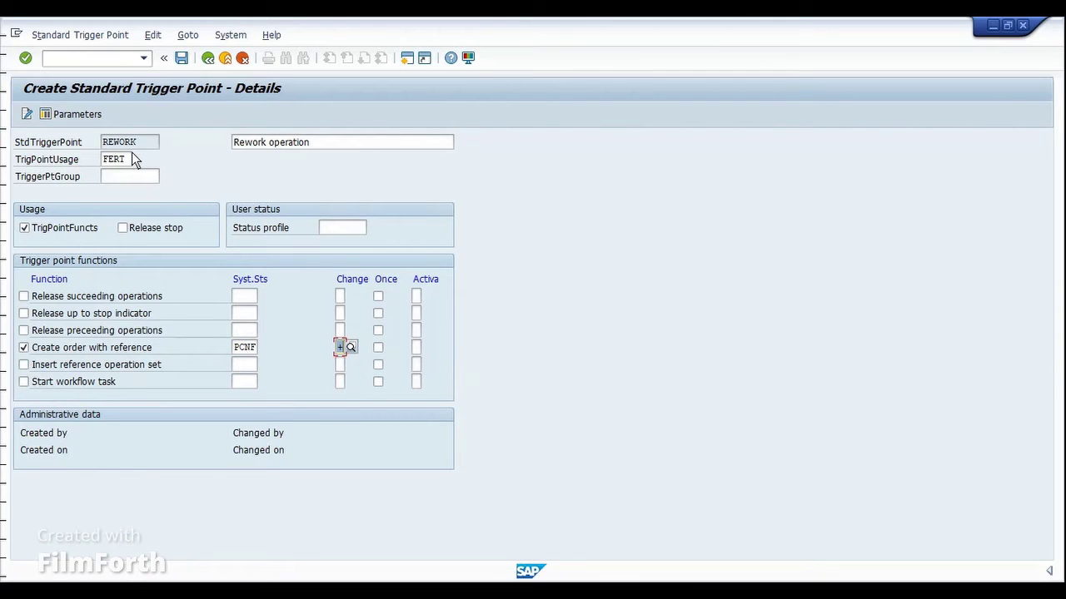
Tick Once and set activation to '1 Function is only activated manually'
left_click(379, 348)
left_click(418, 349)
left_click(426, 350)
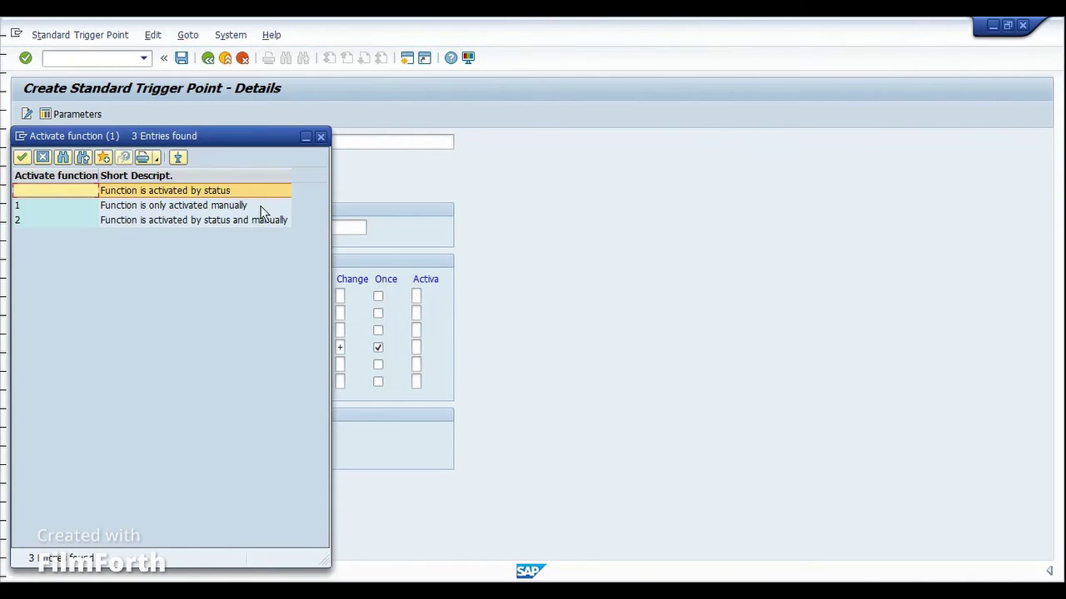
left_click_drag(243, 139, 733, 227)
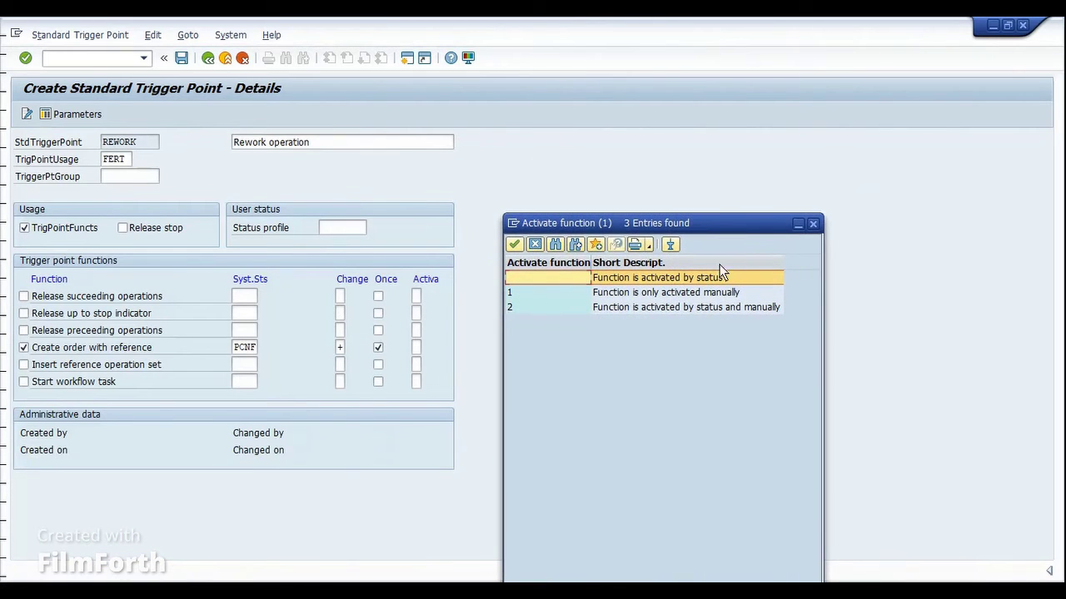
left_click(676, 294)
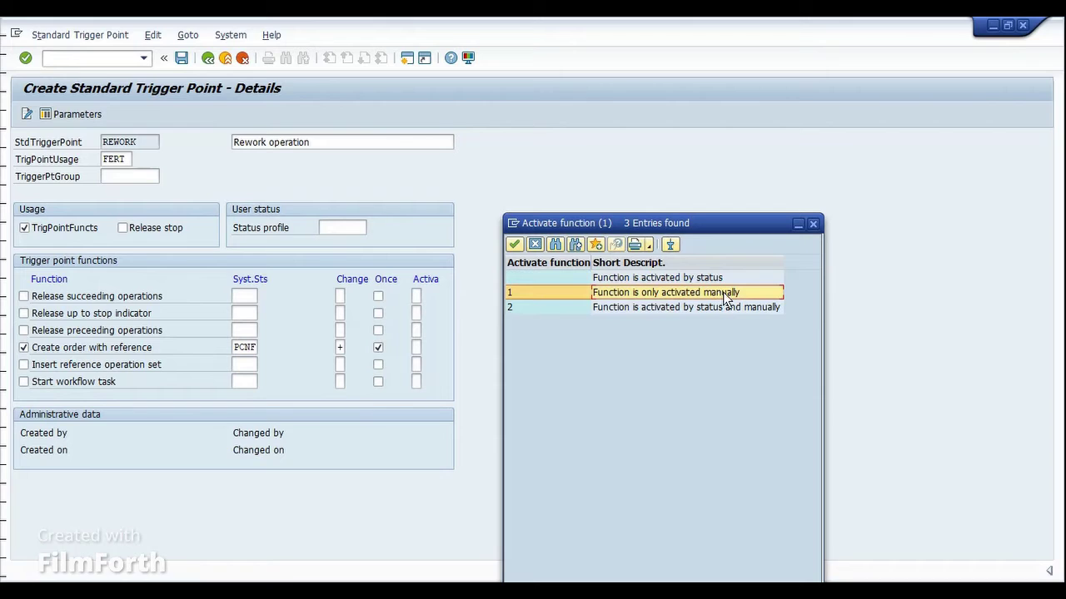
left_click(616, 308)
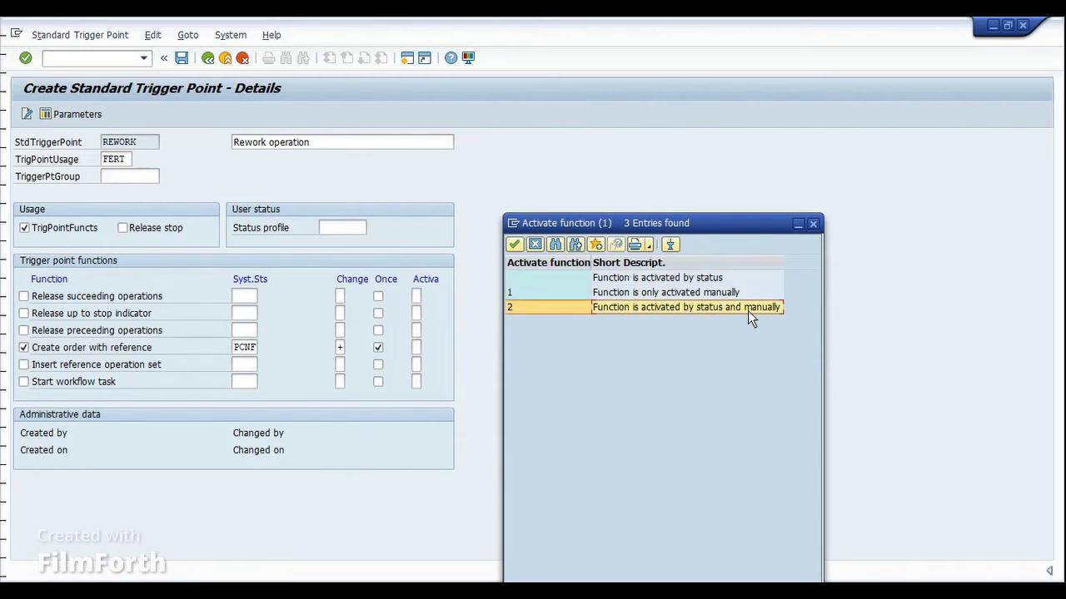
left_click(686, 293)
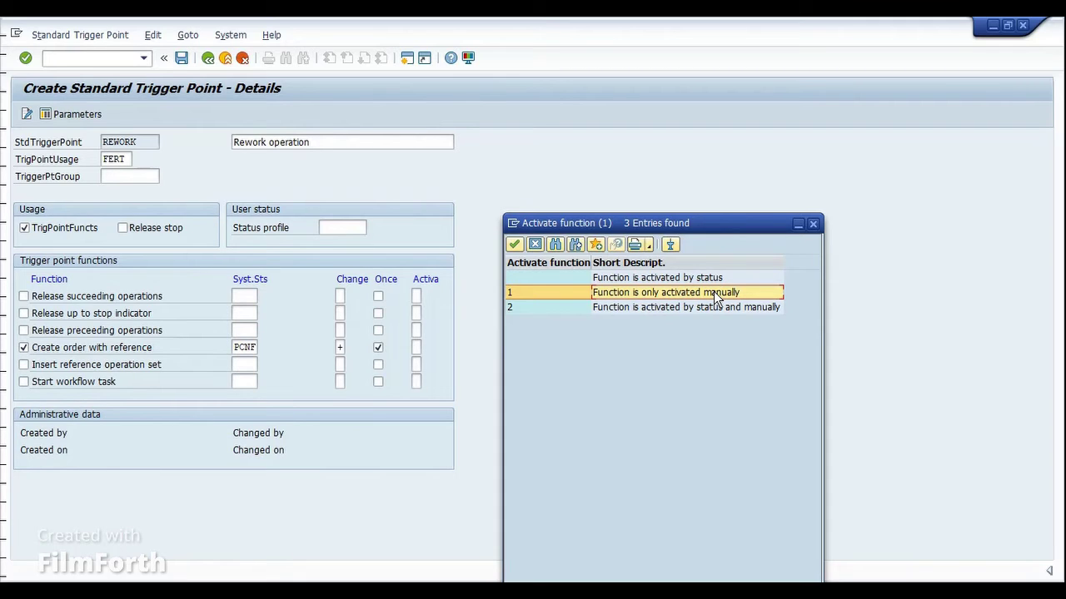
double_click(548, 295)
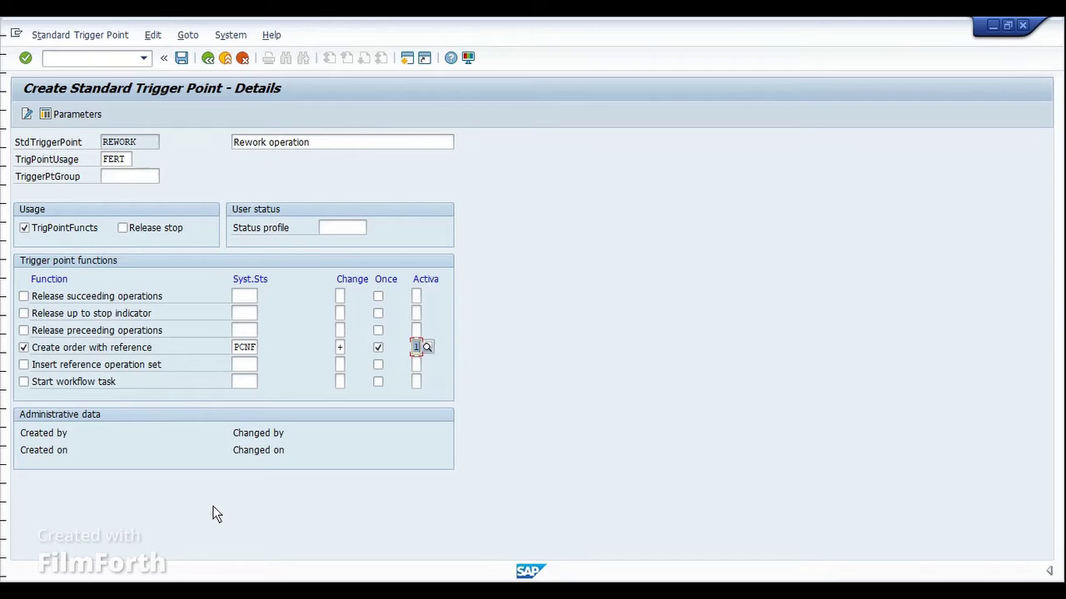
Save REWORK, acknowledge the manual-activation notice and missing reference operation set error
left_click(185, 58)
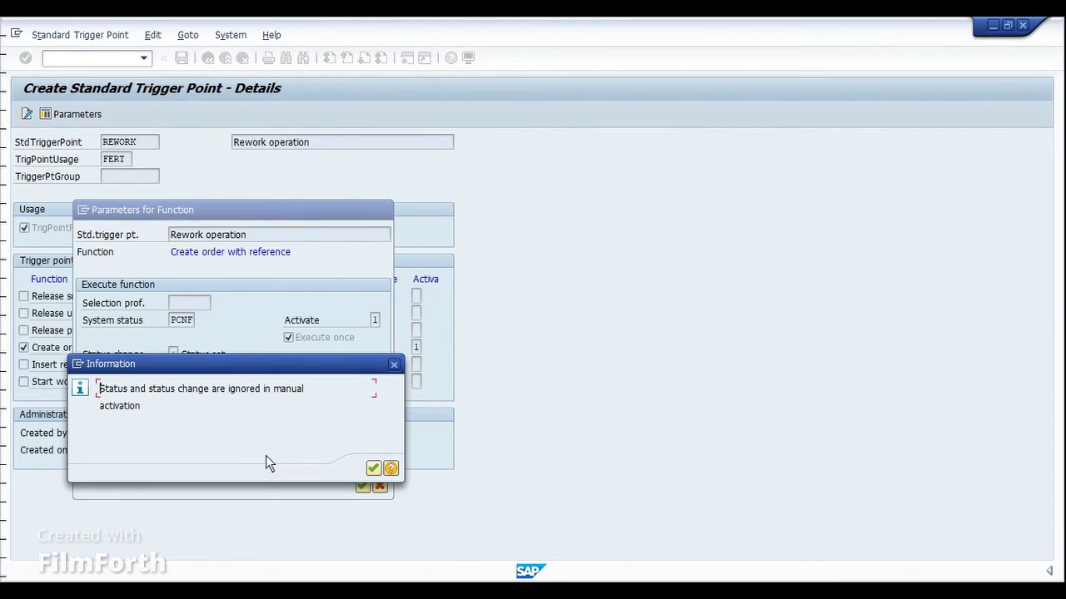
left_click_drag(335, 366, 651, 329)
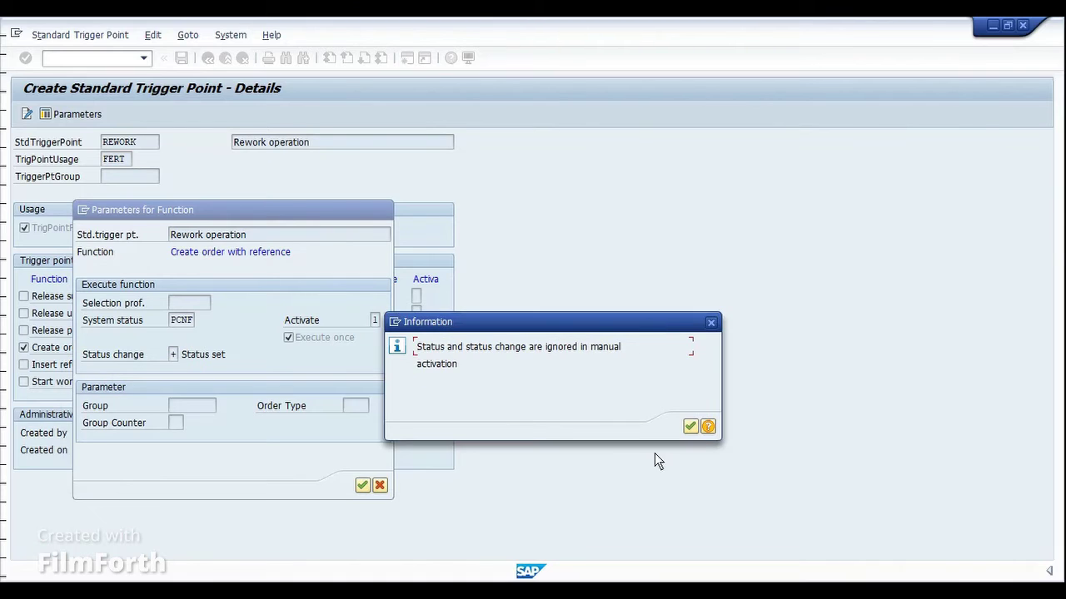
left_click(690, 426)
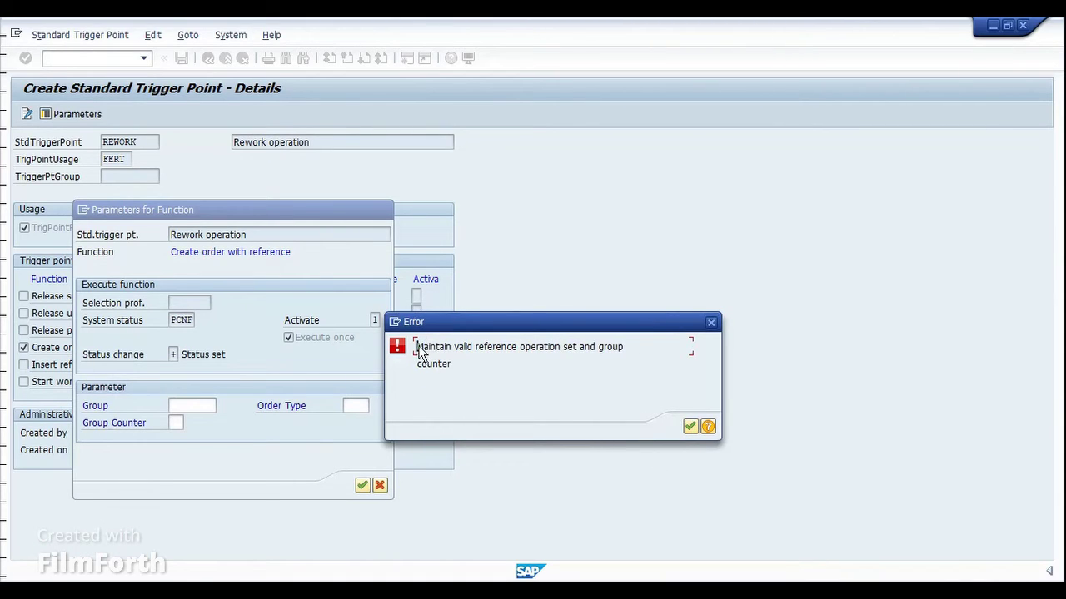
left_click_drag(418, 351, 605, 358)
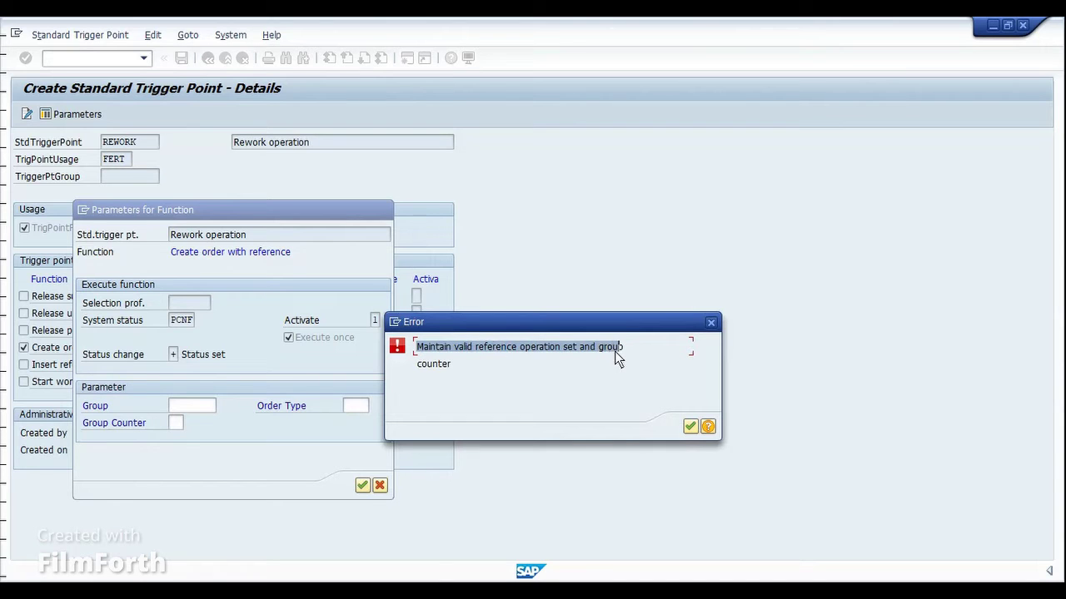
left_click(690, 427)
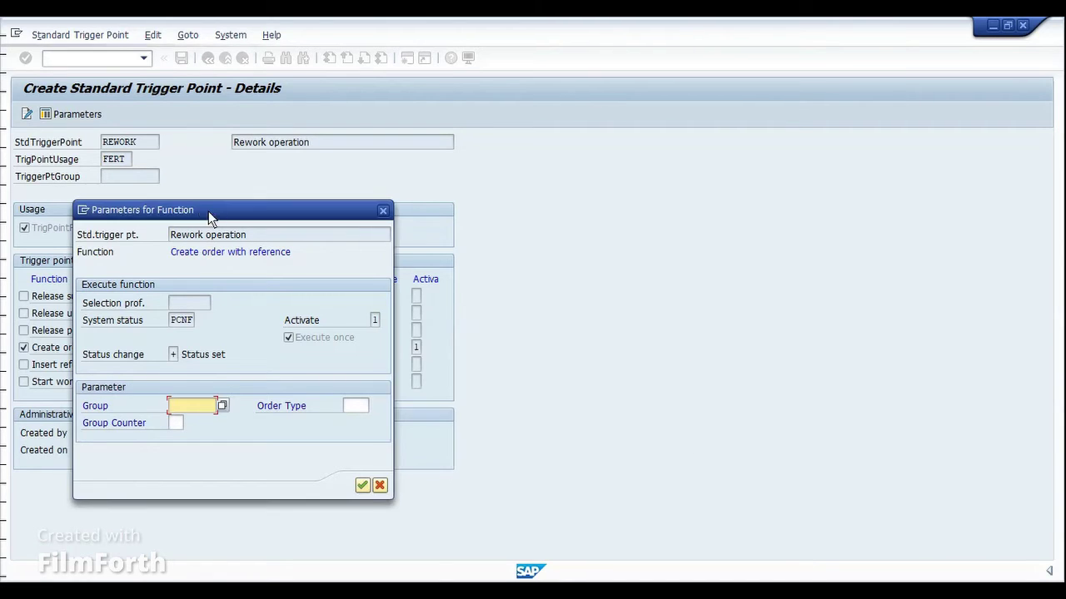
left_click_drag(203, 213, 609, 186)
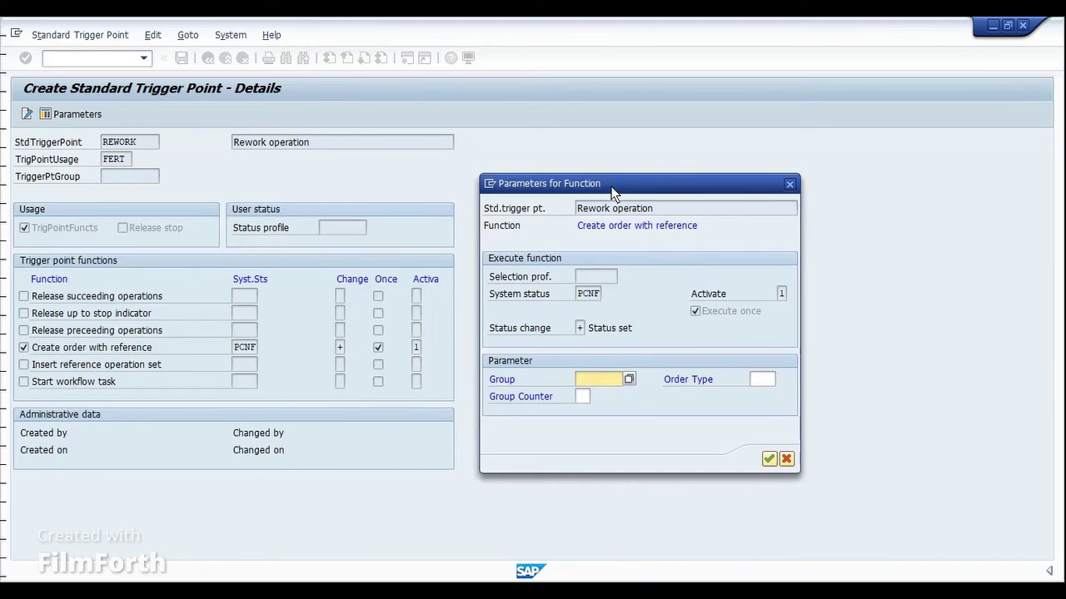
Set the parameter group to 50000001 (Rework assembly error), searching in plant 1000
left_click(629, 379)
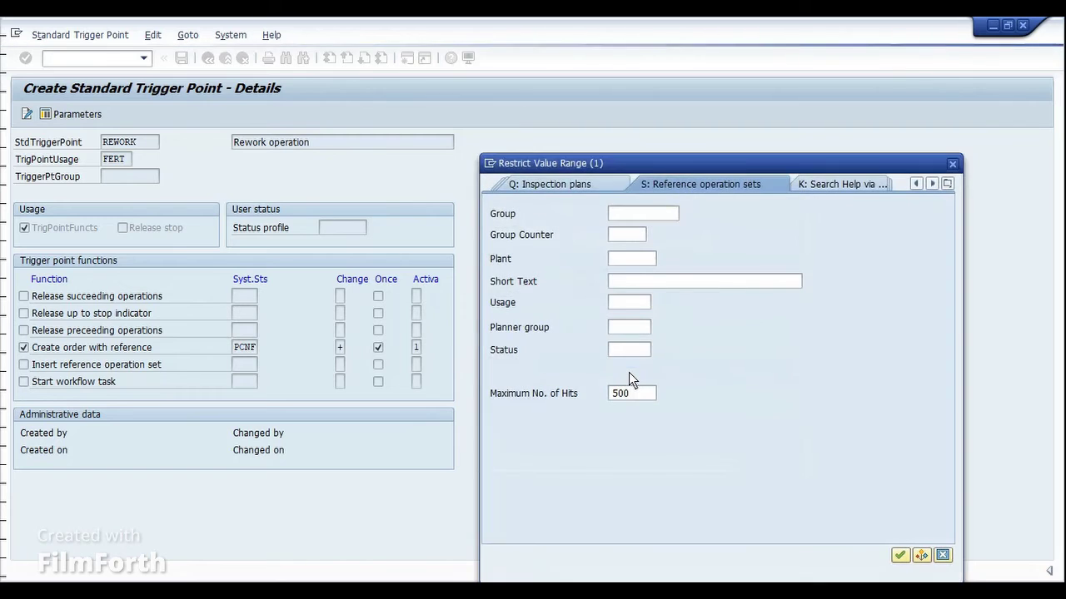
left_click(632, 253)
type("100")
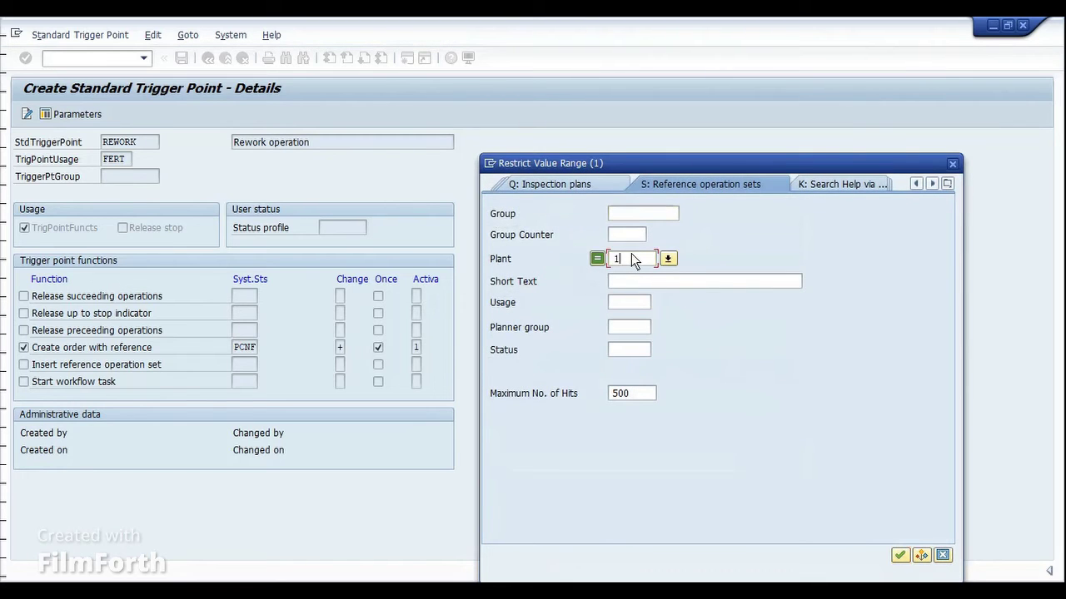
type("0")
left_click(899, 554)
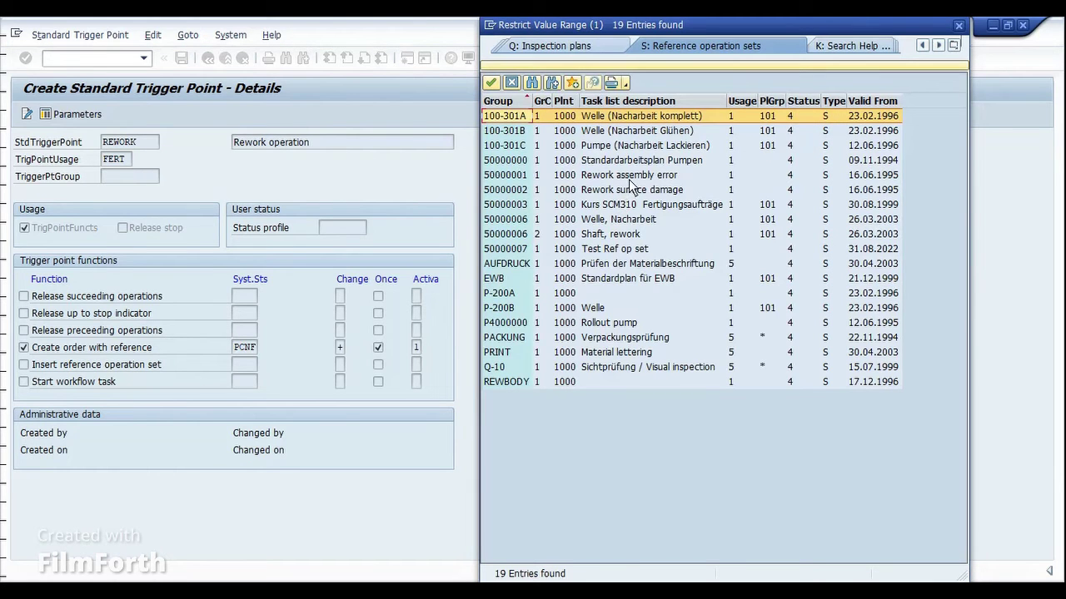
left_click(508, 175)
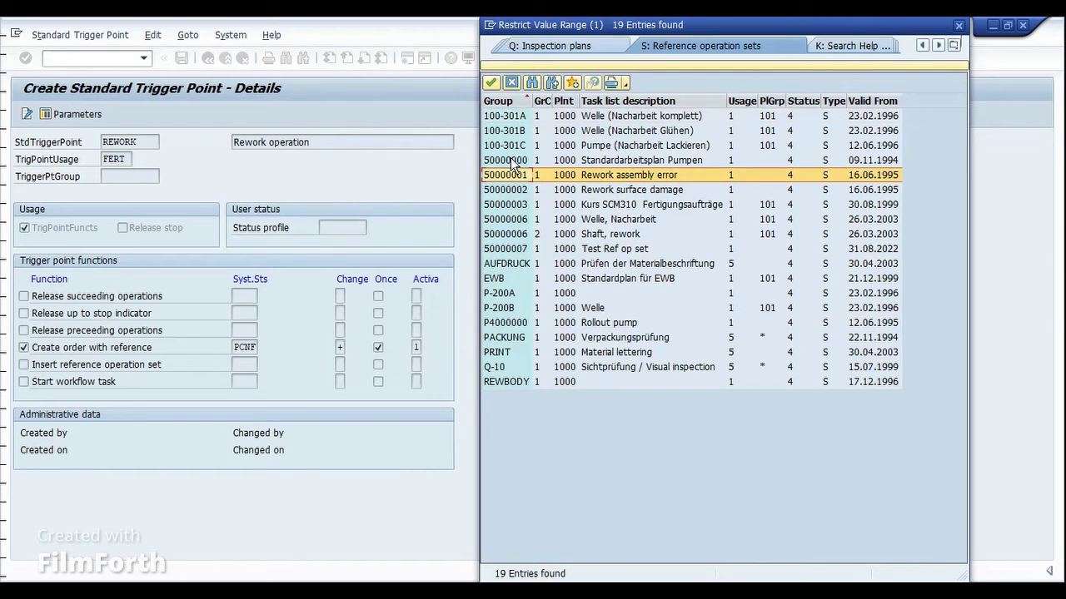
double_click(509, 175)
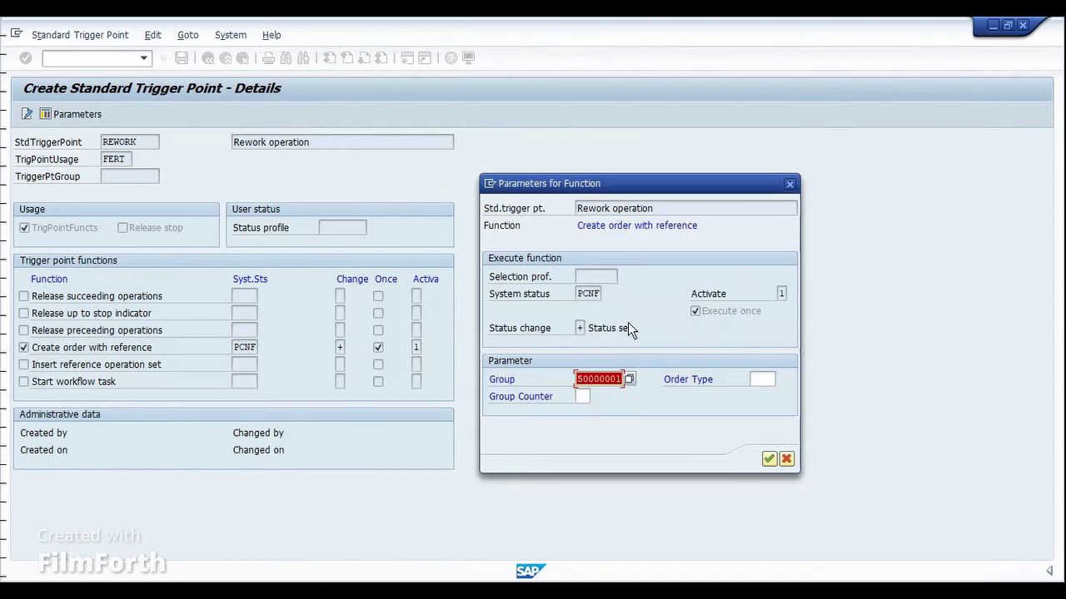
Set order type PP03 (Rework) and dismiss the missing group counter error
left_click(770, 379)
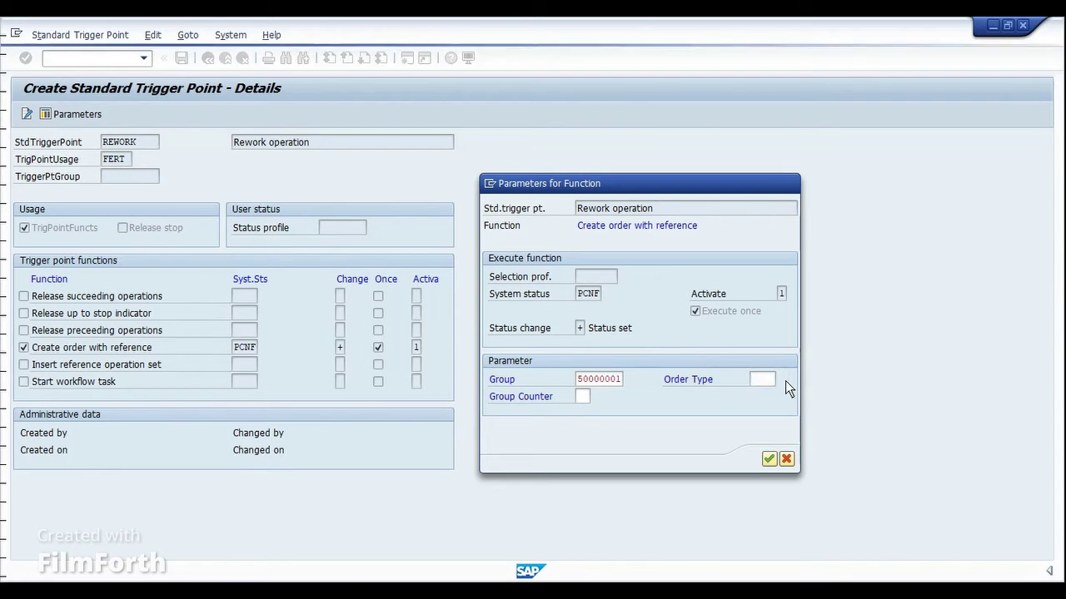
left_click(783, 380)
left_click_drag(625, 187, 759, 130)
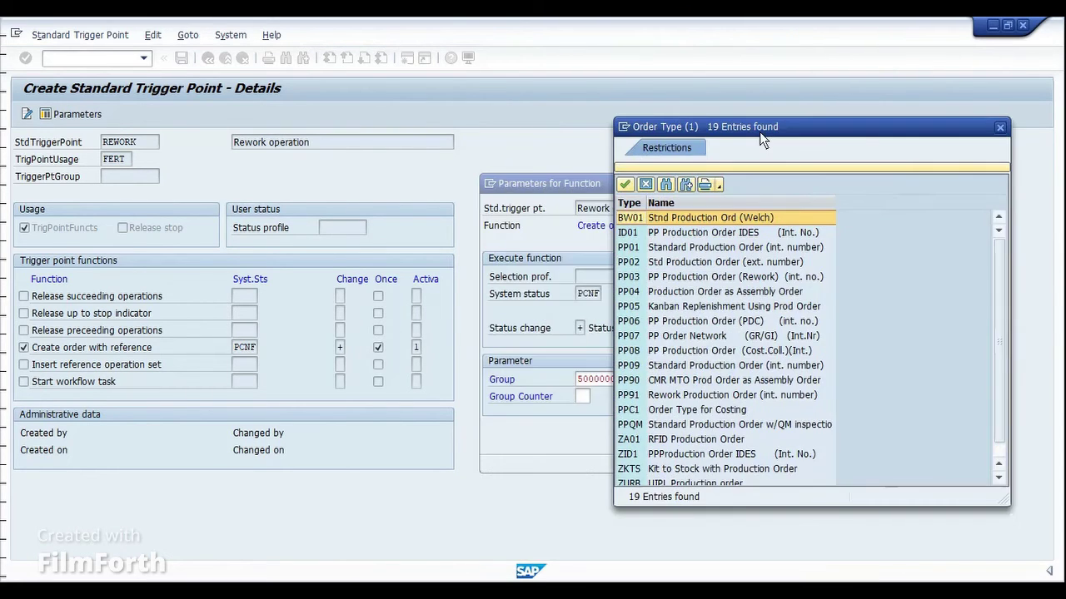
left_click(723, 277)
double_click(626, 277)
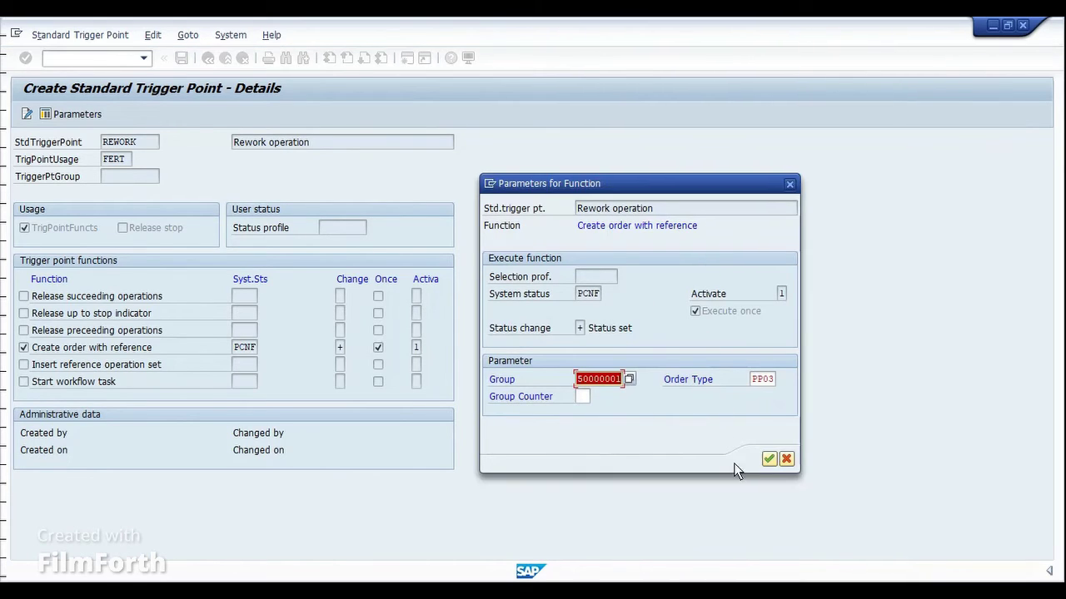
left_click(768, 459)
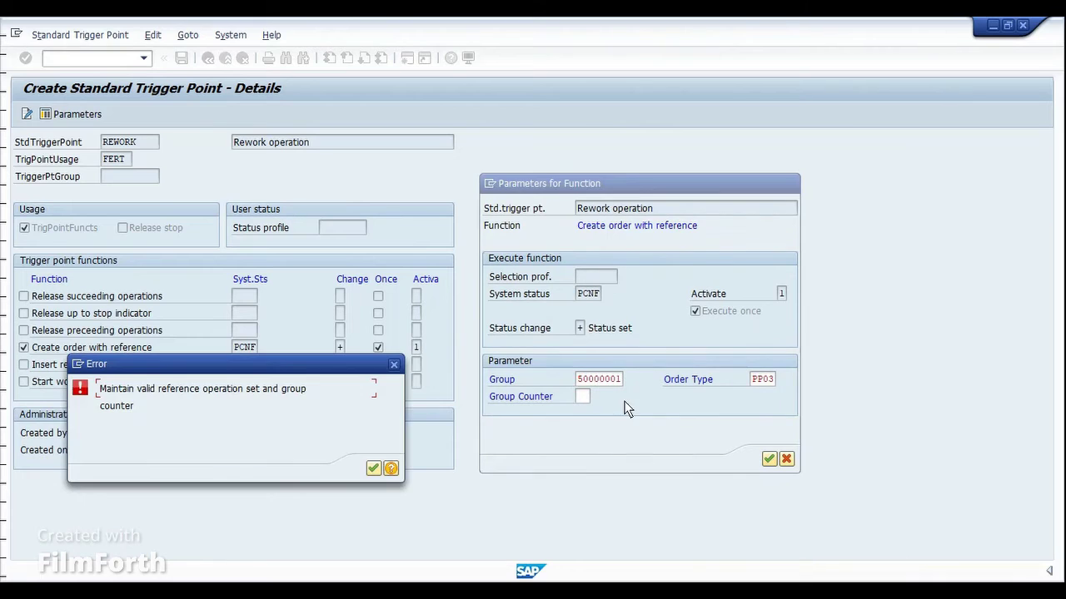
left_click(374, 468)
left_click(583, 397)
Enter group counter 1, save REWORK, then open routing operations for material 1317 via /nca01
type("1")
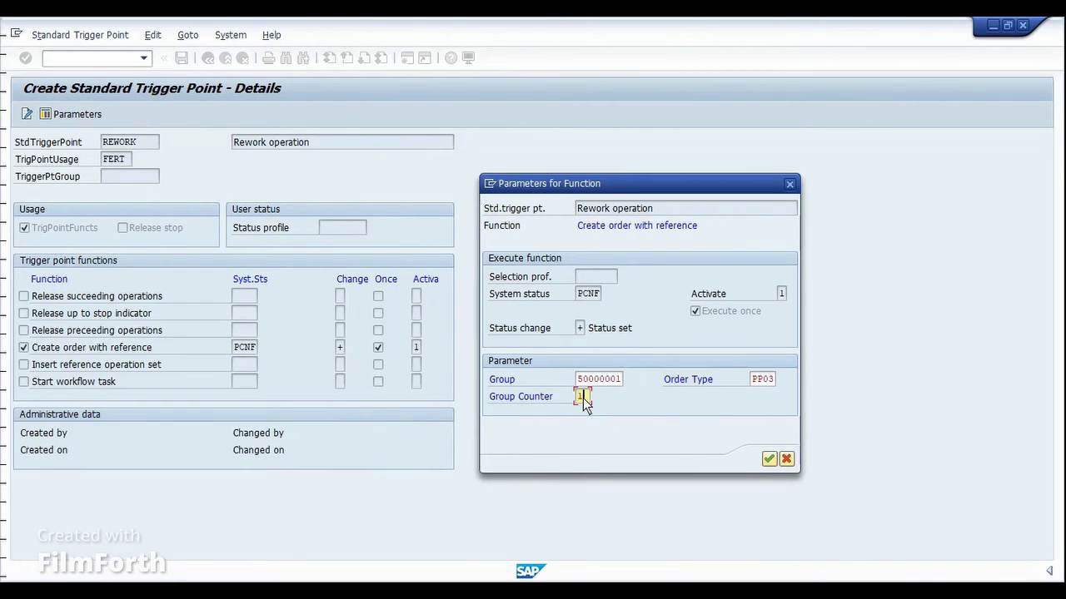
left_click(766, 458)
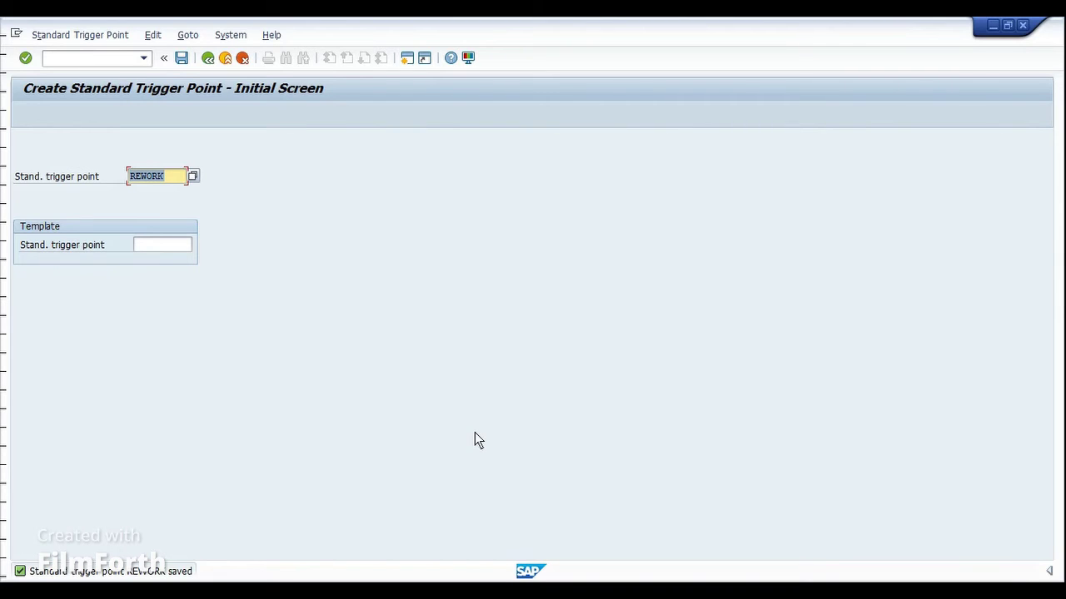
key("ctrl+slash")
type("/nca0")
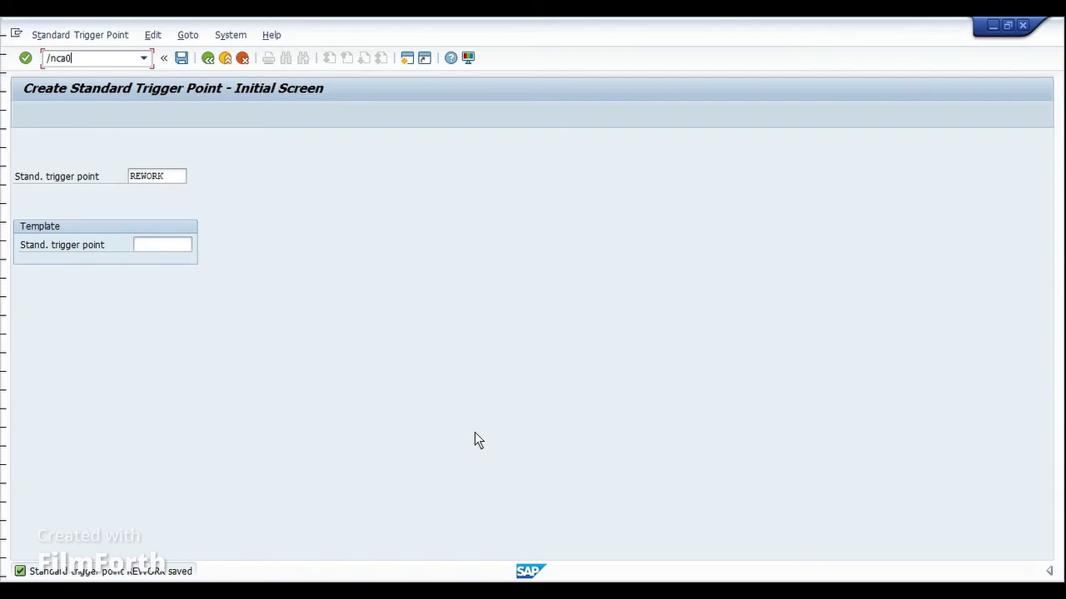
type("1")
key("Return")
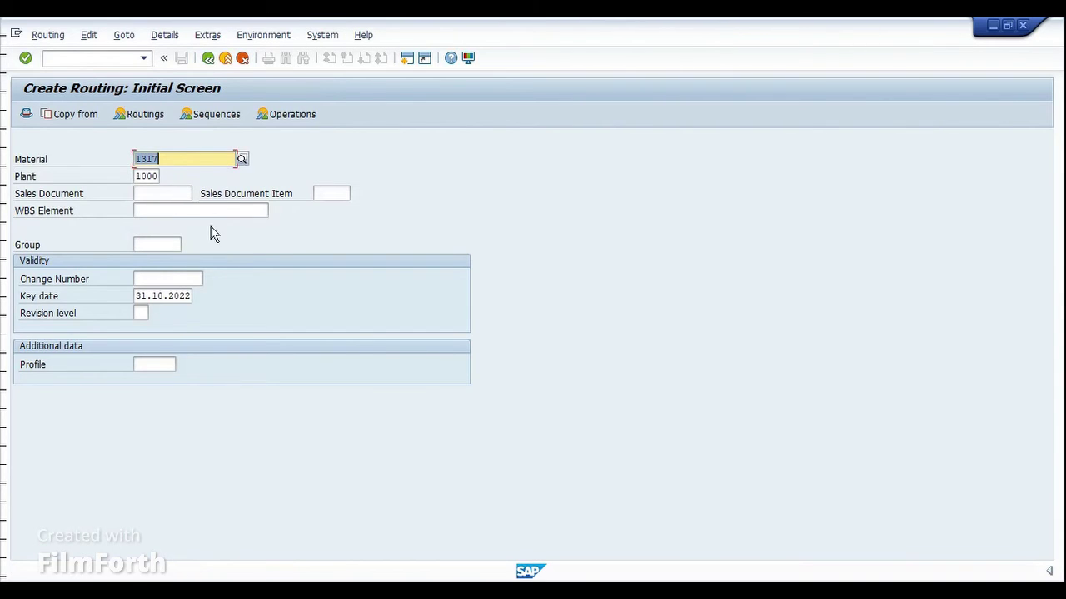
left_click(25, 60)
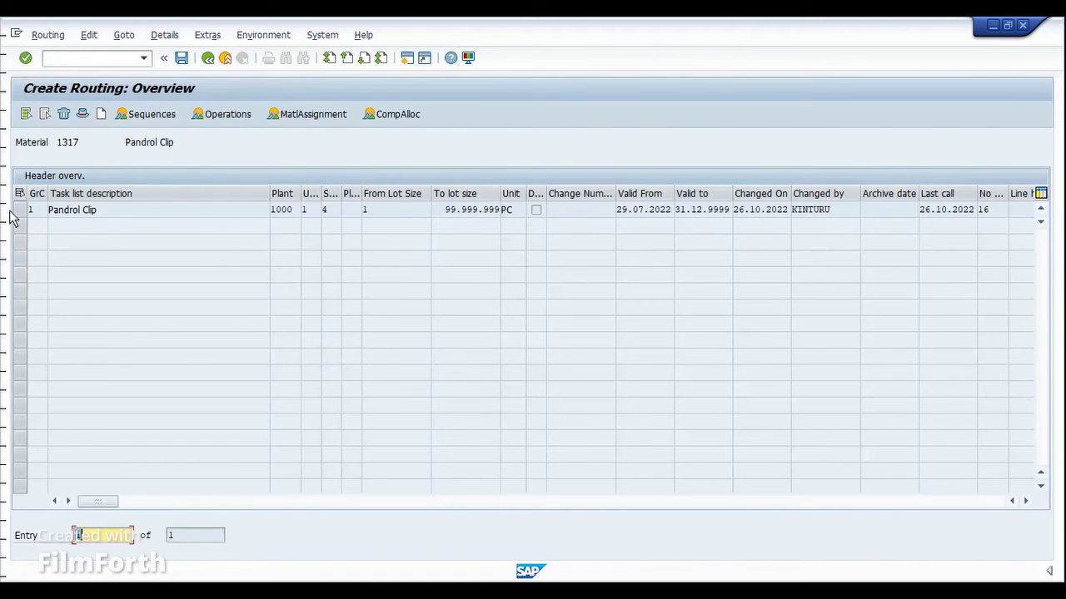
left_click(21, 209)
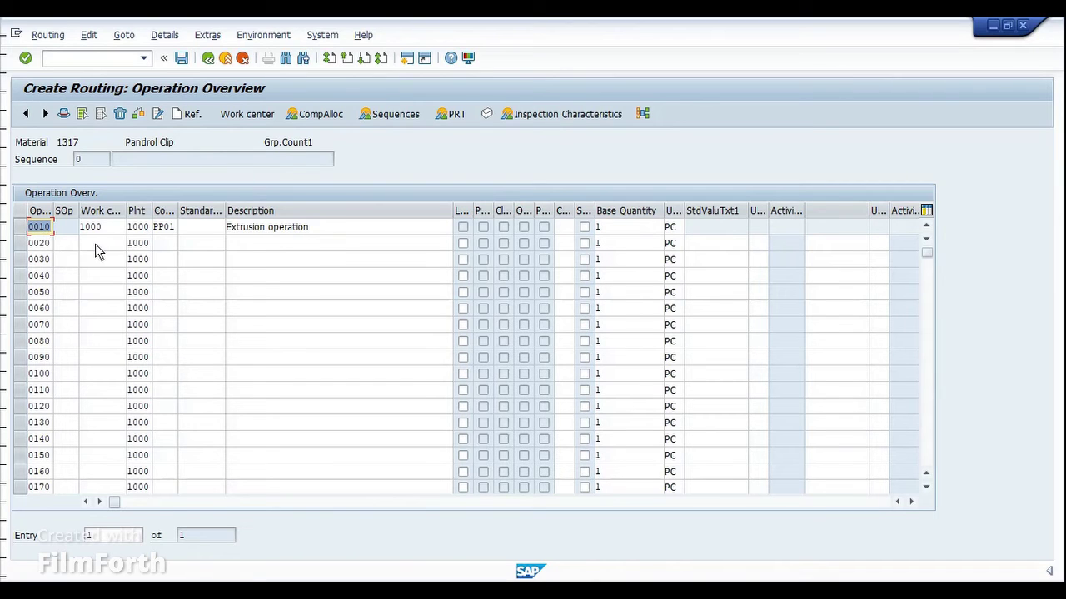
Add operation 0020 with control key PP01 and description 'Create rework order'
left_click(167, 245)
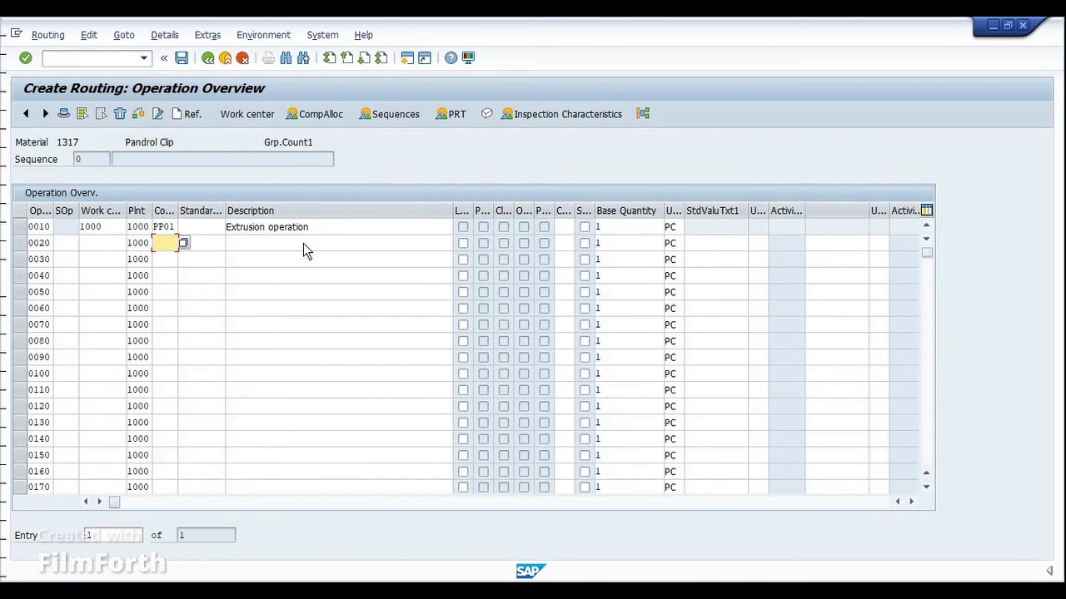
type("PP01")
key("Tab")
key("Tab")
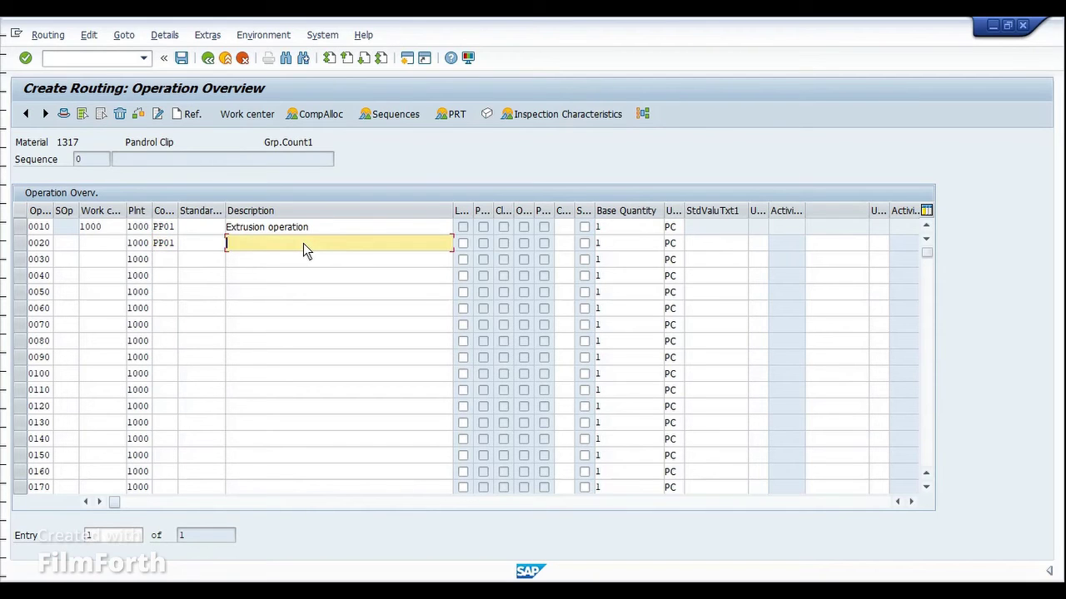
type("R")
key("BackSpace")
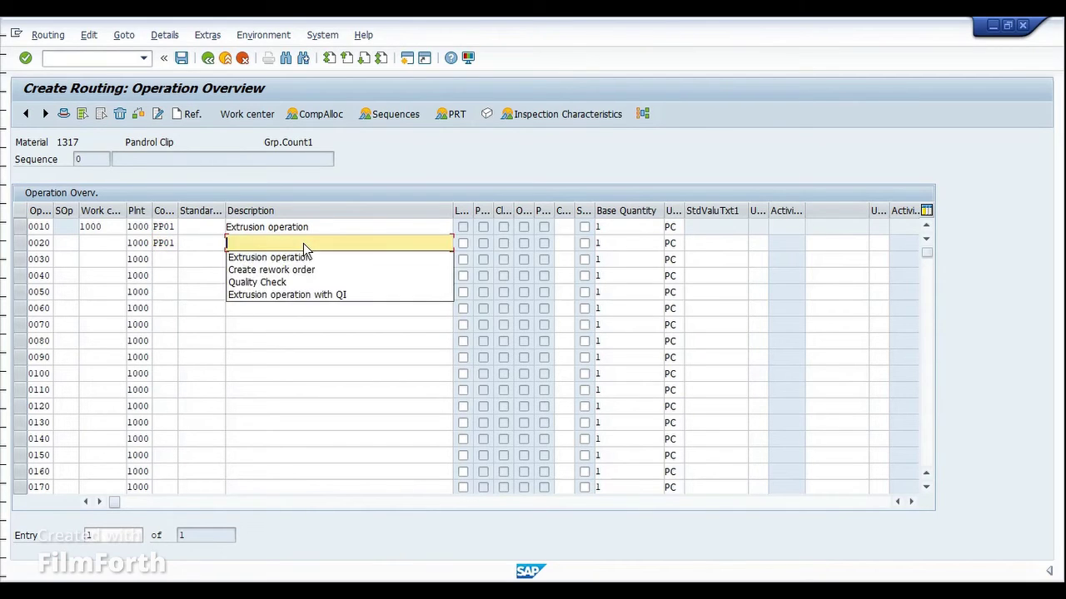
key("Down")
key("Down")
key("Return")
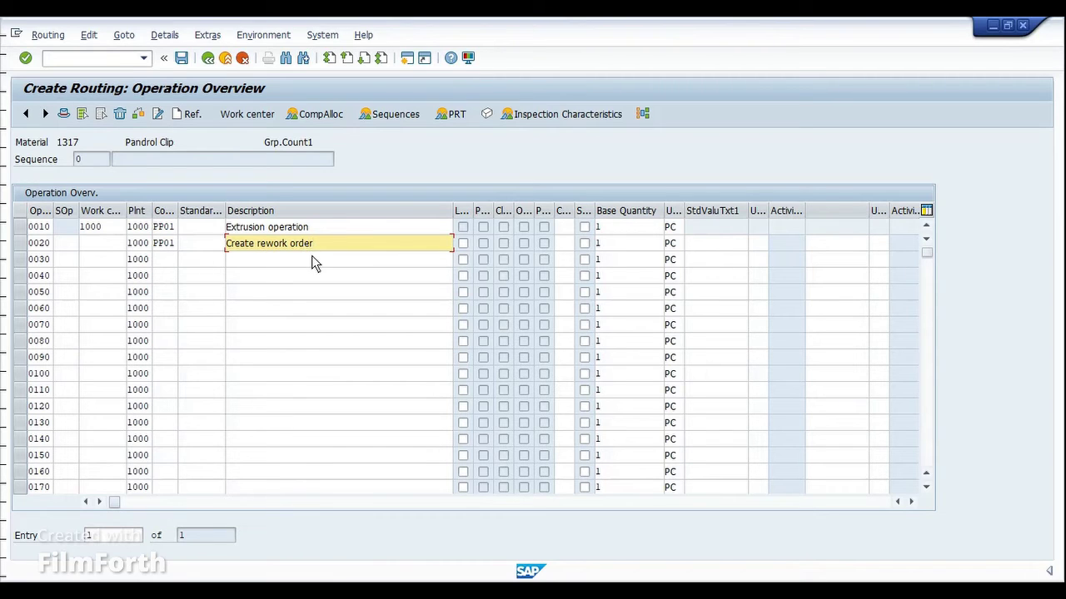
key("Return")
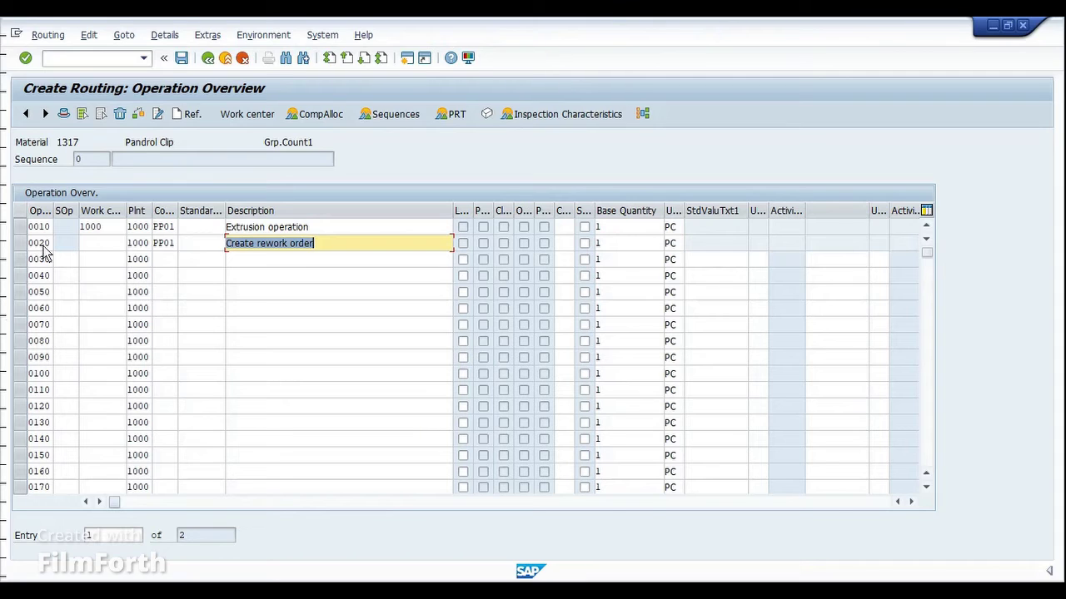
Select and deselect operations 0010 and 0020, ending on operation 0020
left_click(243, 232)
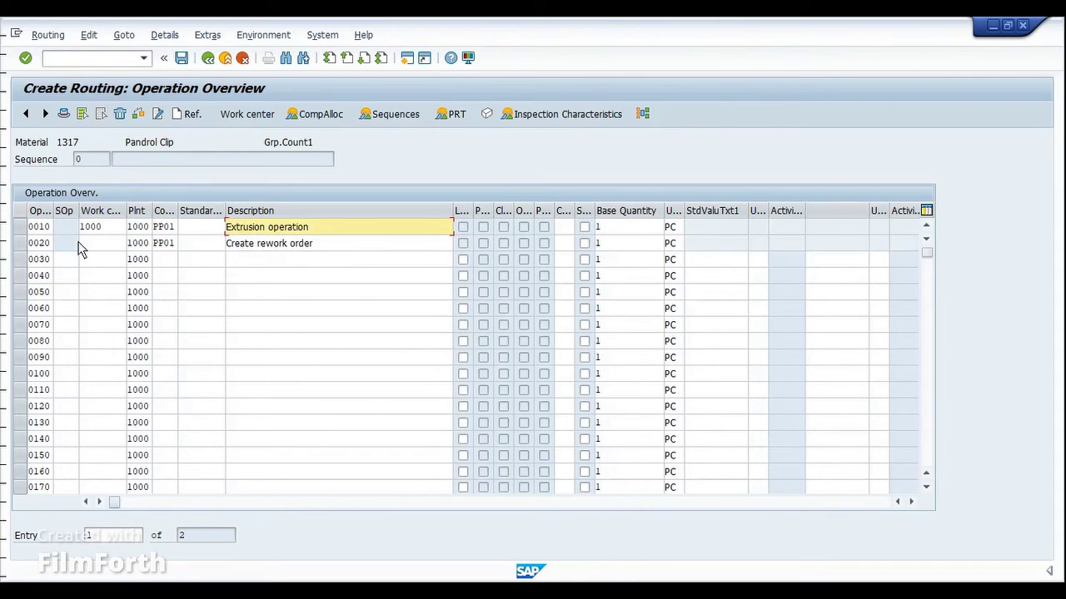
left_click(45, 233)
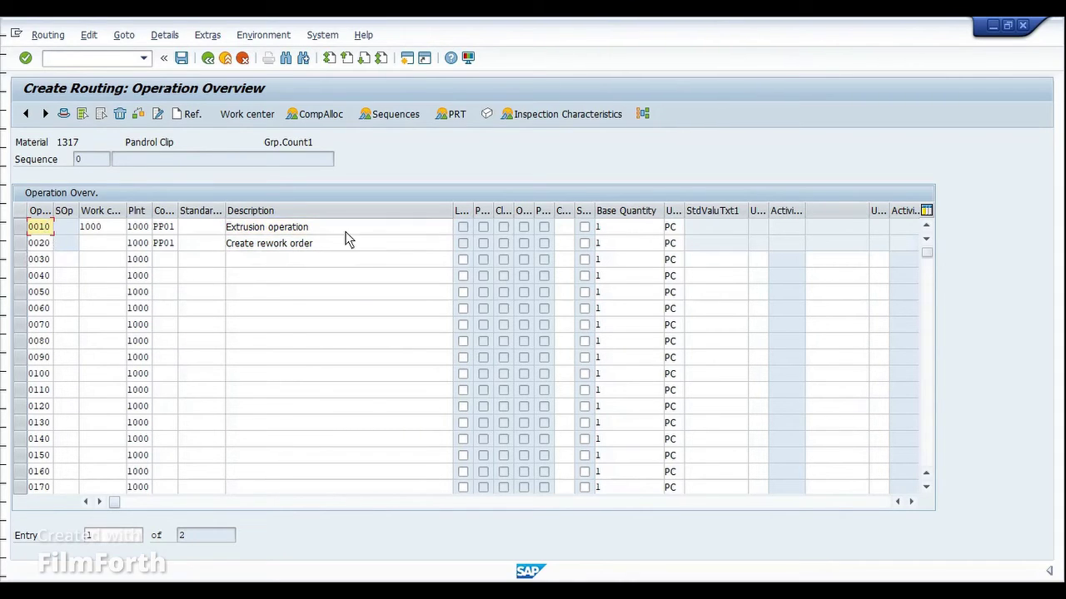
left_click(22, 231)
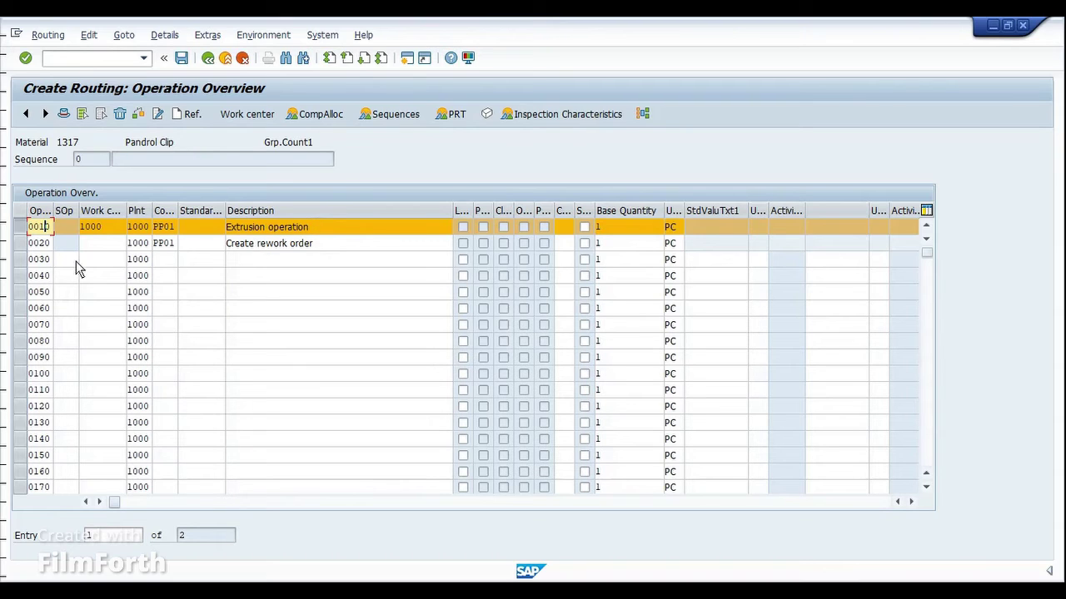
left_click(23, 244)
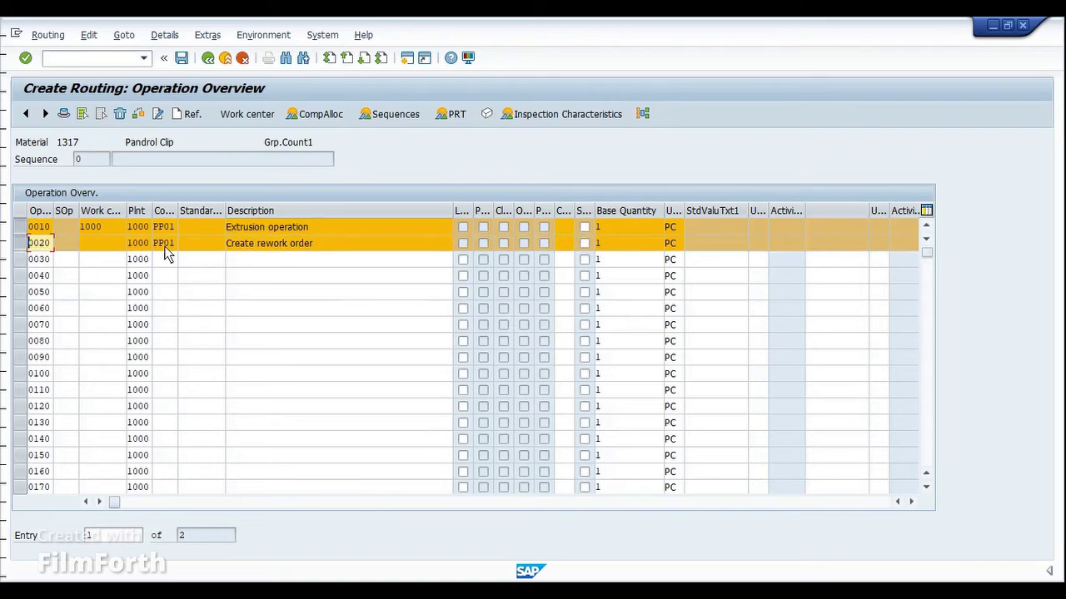
left_click(26, 244)
left_click(26, 244)
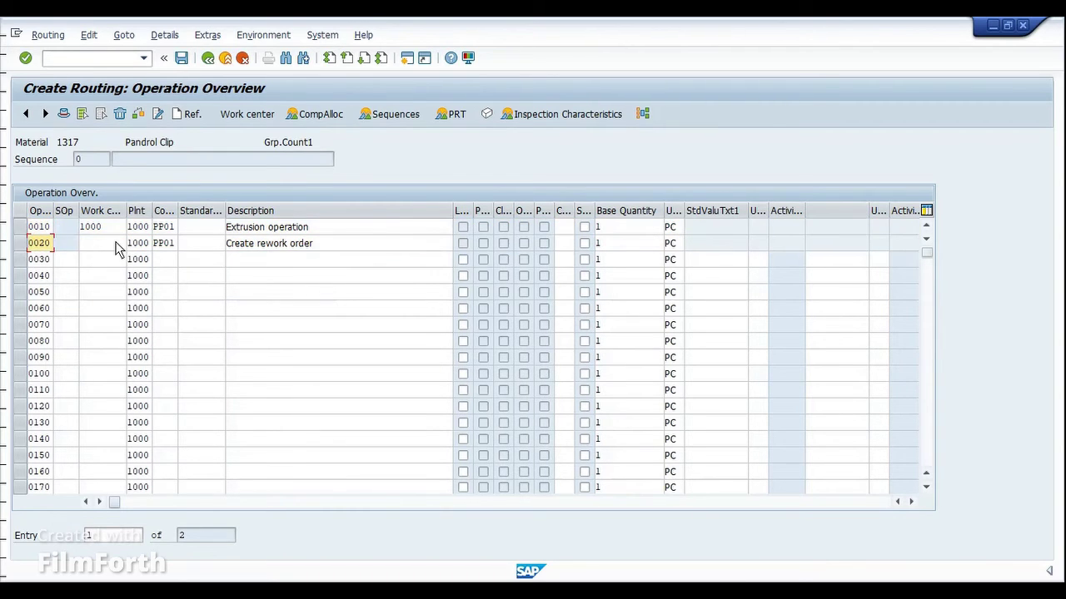
left_click(98, 247)
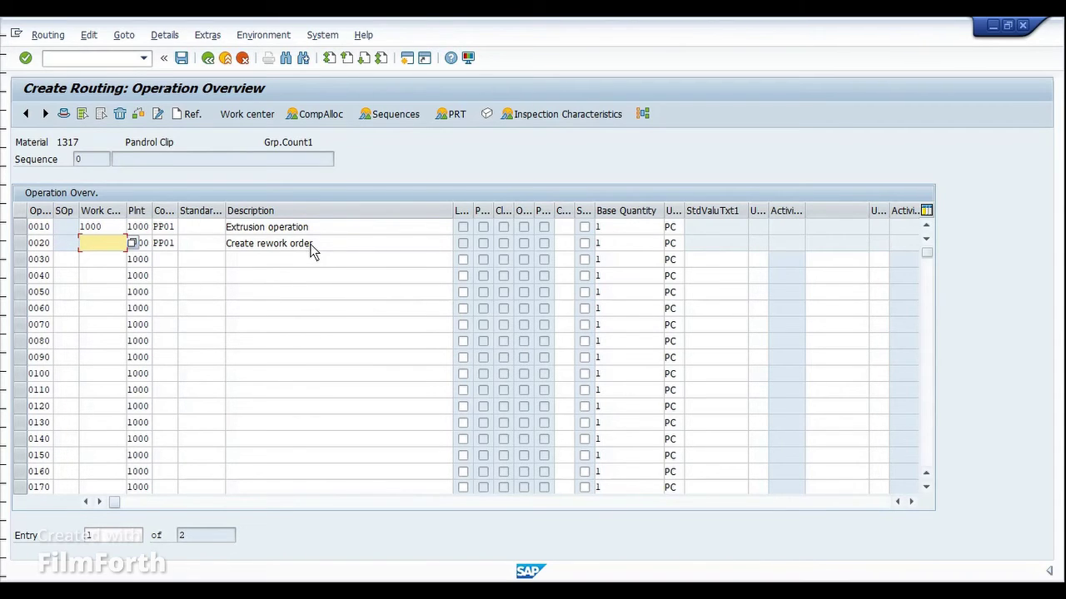
left_click(27, 243)
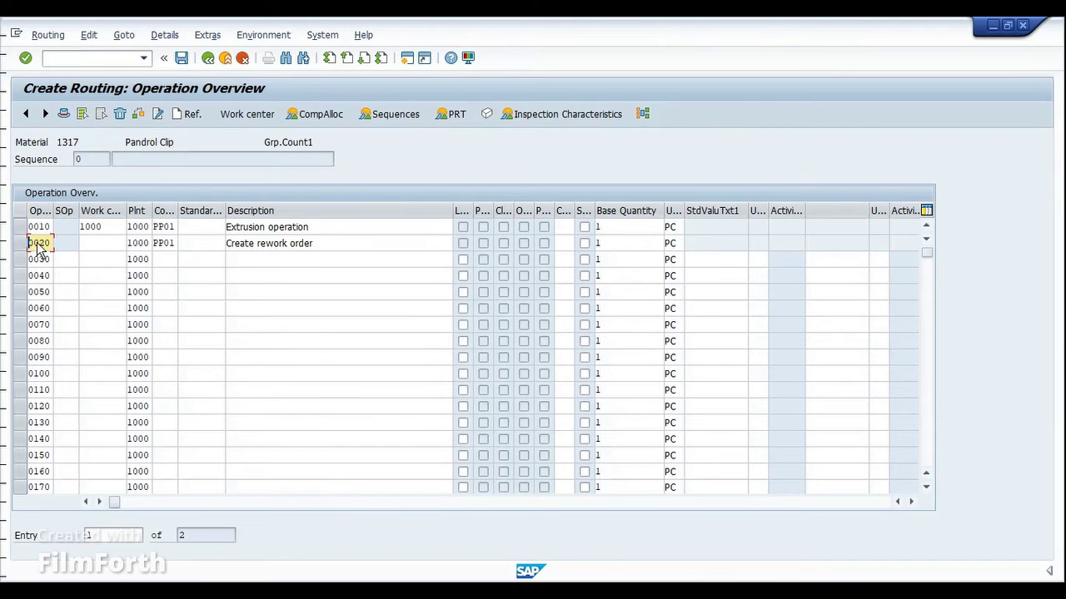
Open the trigger points for operation 0020 and set the trigger point usage to FERT
double_click(36, 247)
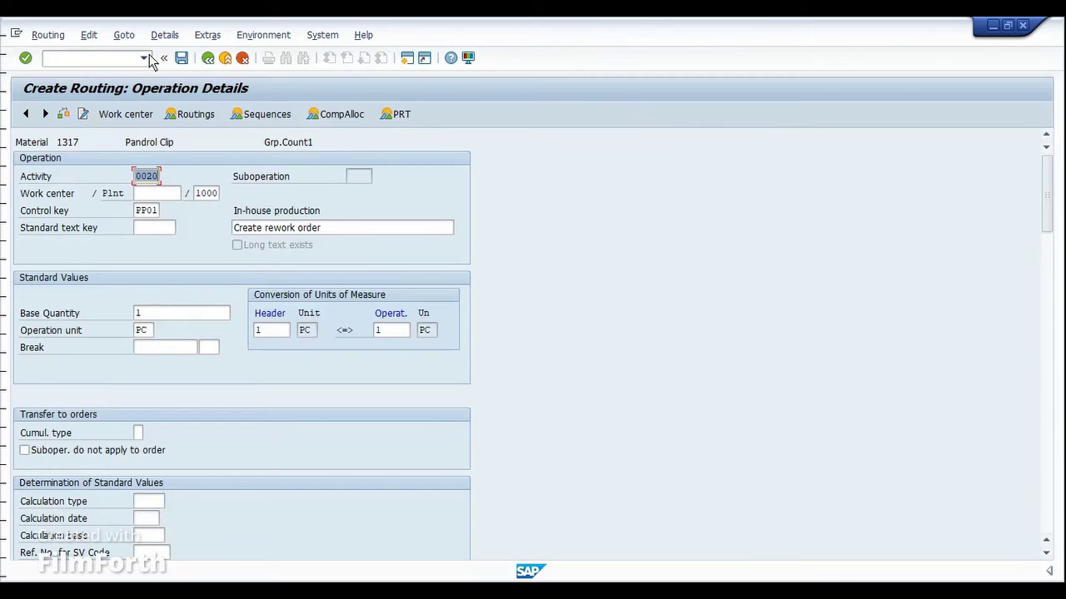
left_click(123, 35)
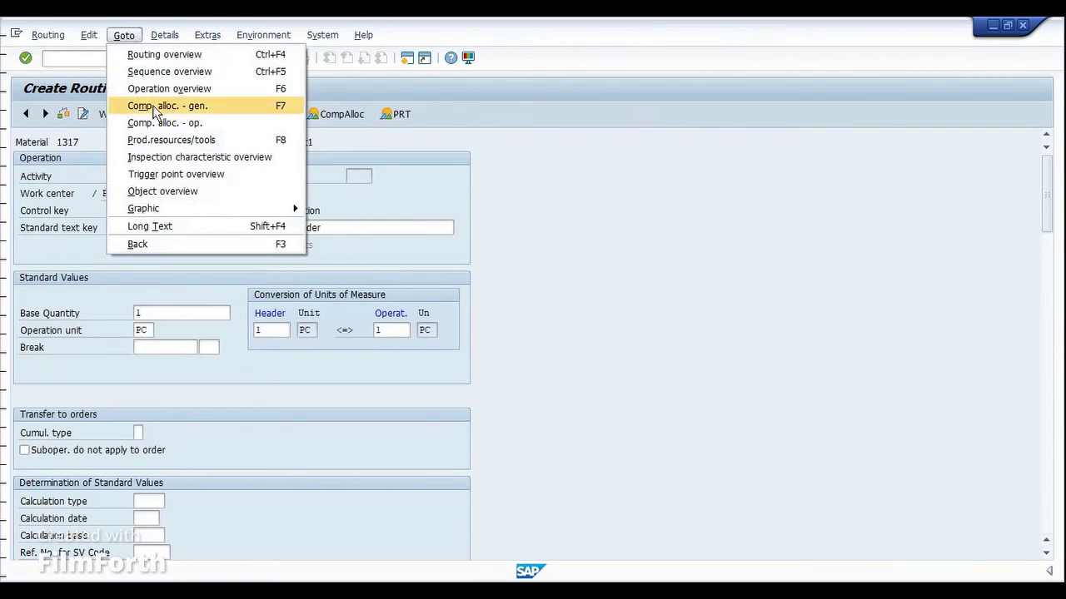
left_click(233, 175)
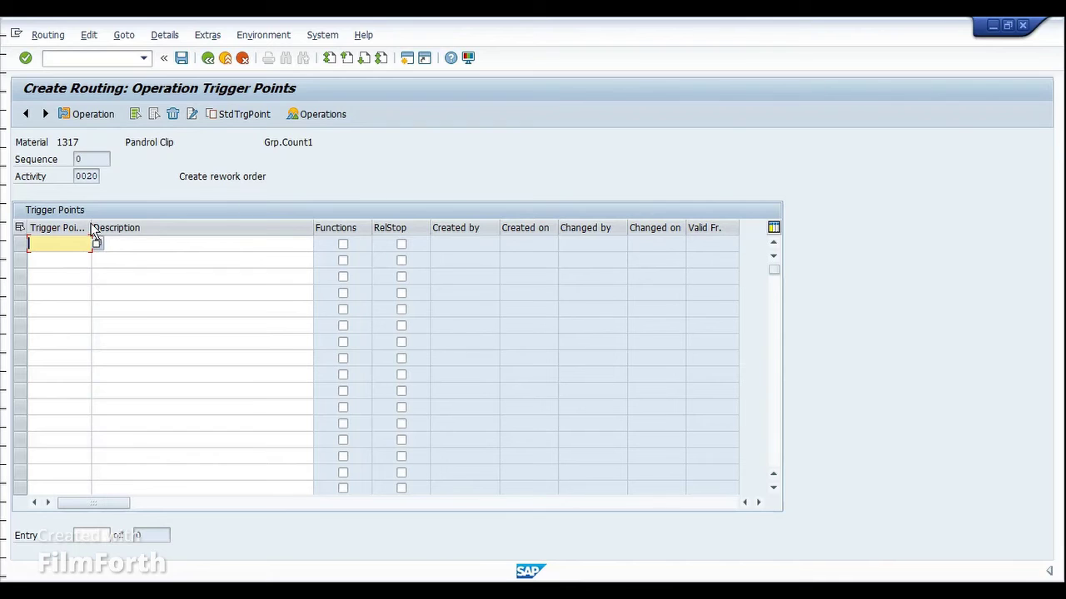
left_click_drag(91, 228, 145, 232)
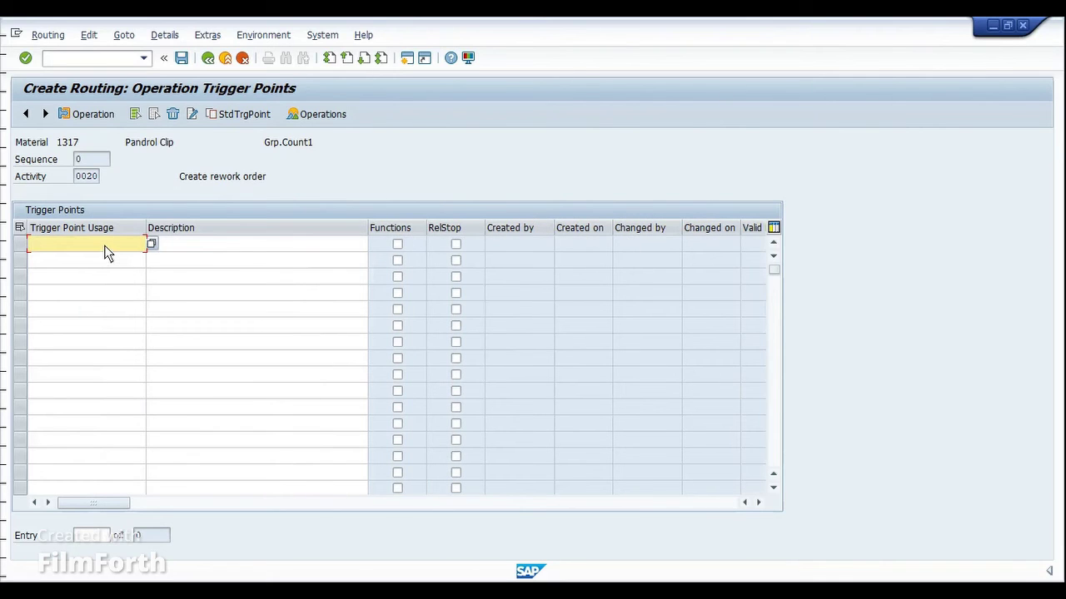
left_click(153, 246)
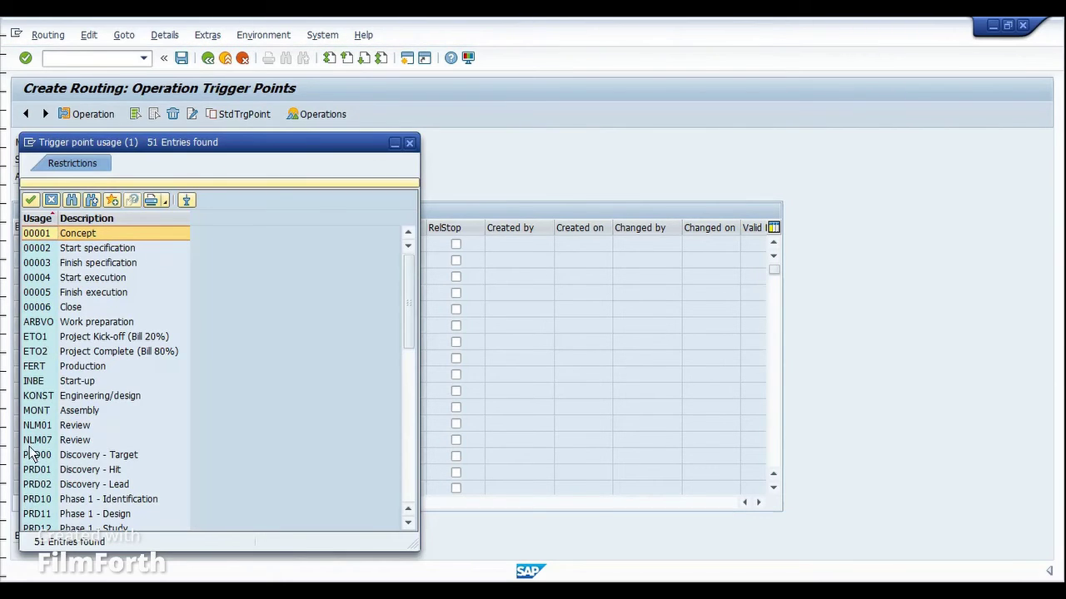
double_click(42, 368)
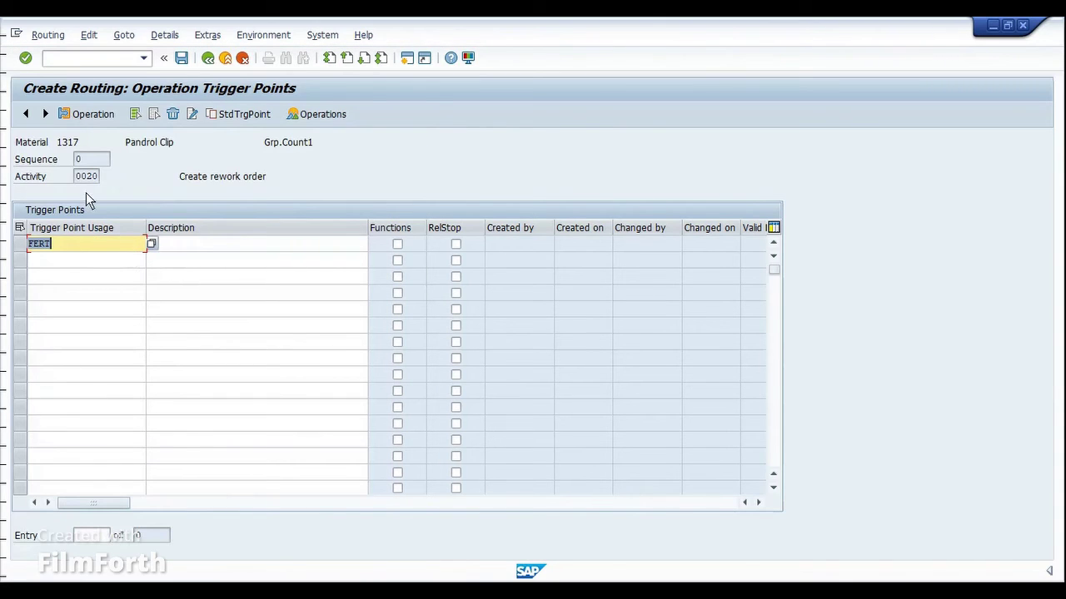
left_click(26, 60)
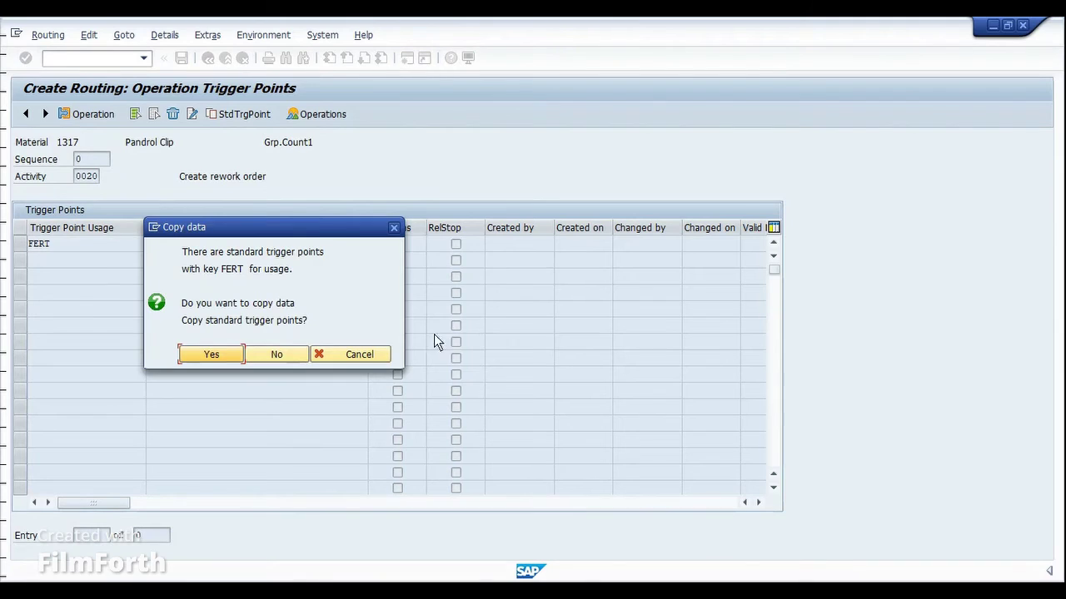
Copy the standard REWORK trigger point onto operation 0020 and save the routing
left_click_drag(259, 221, 348, 209)
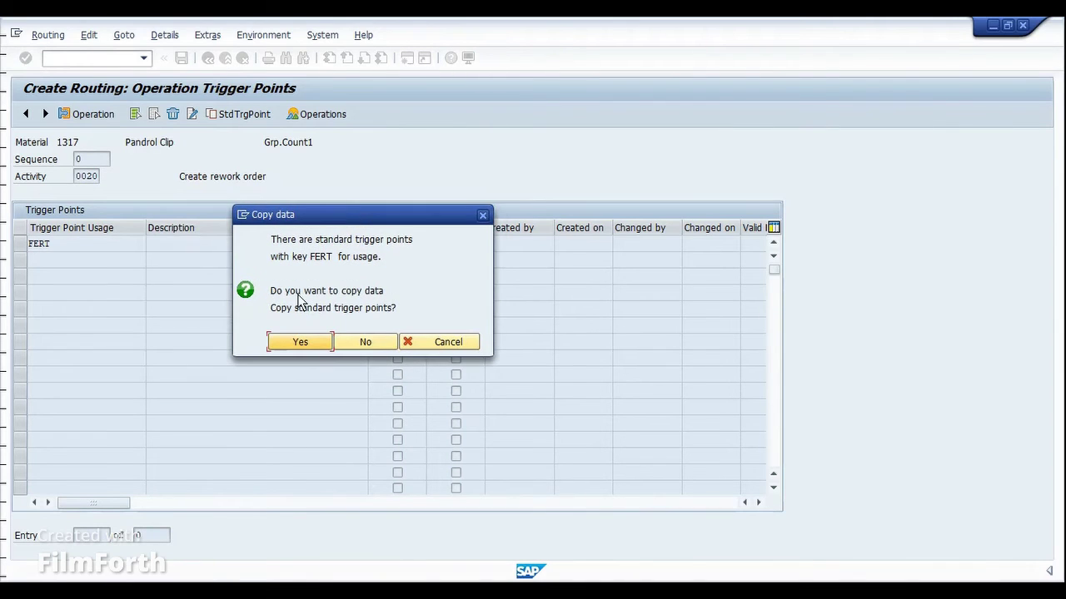
left_click(299, 343)
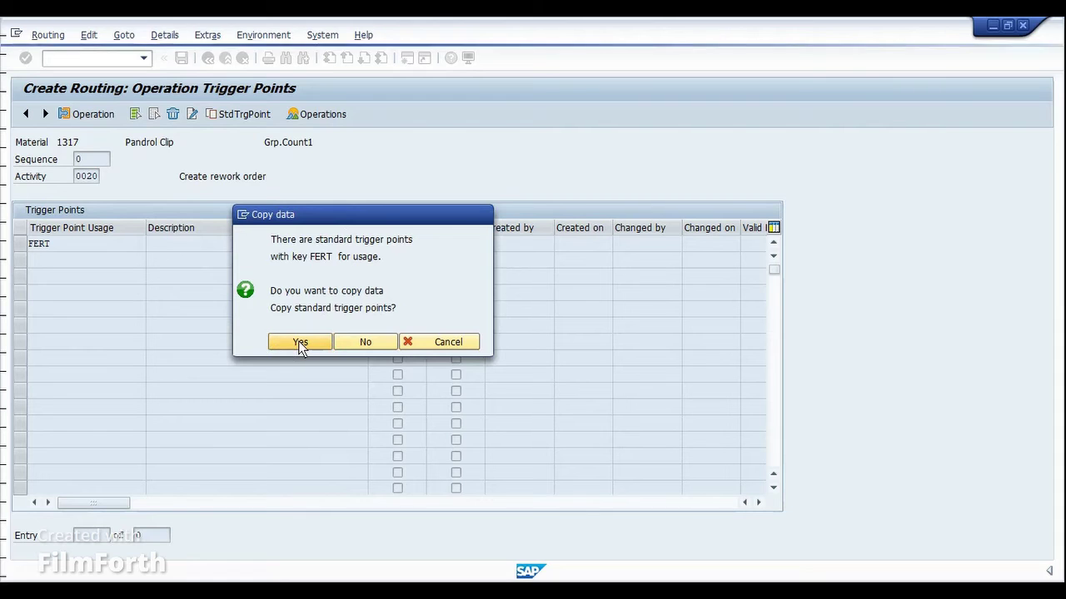
left_click_drag(310, 29, 624, 172)
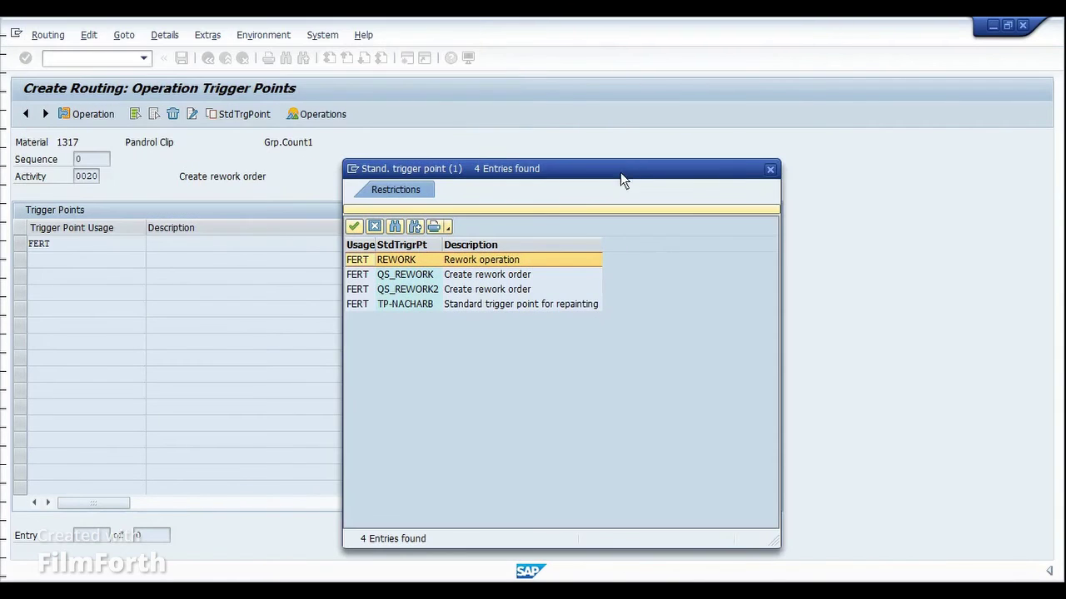
double_click(414, 264)
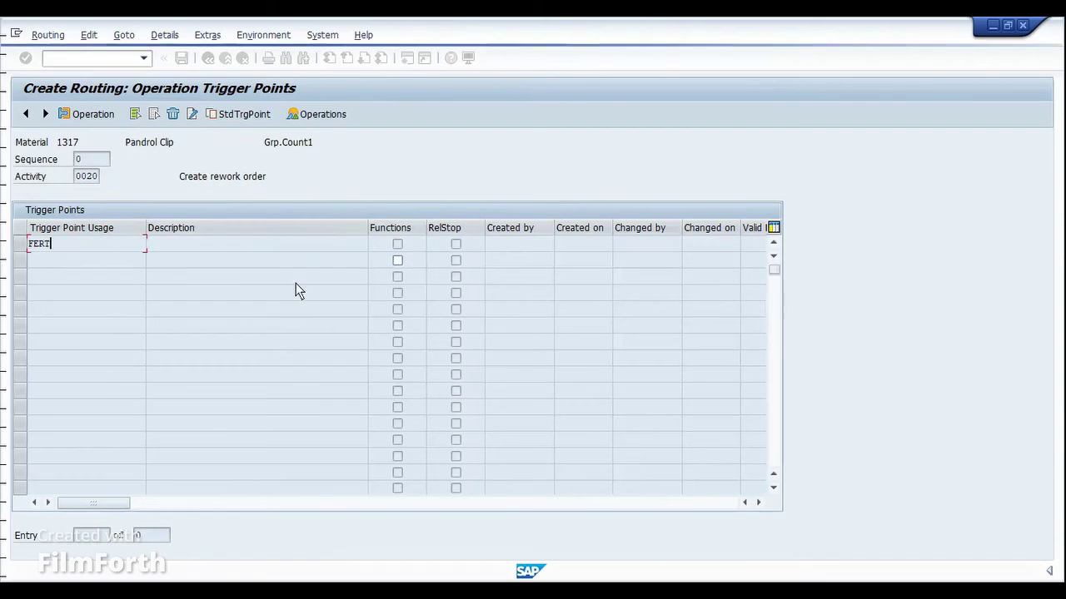
left_click(263, 247)
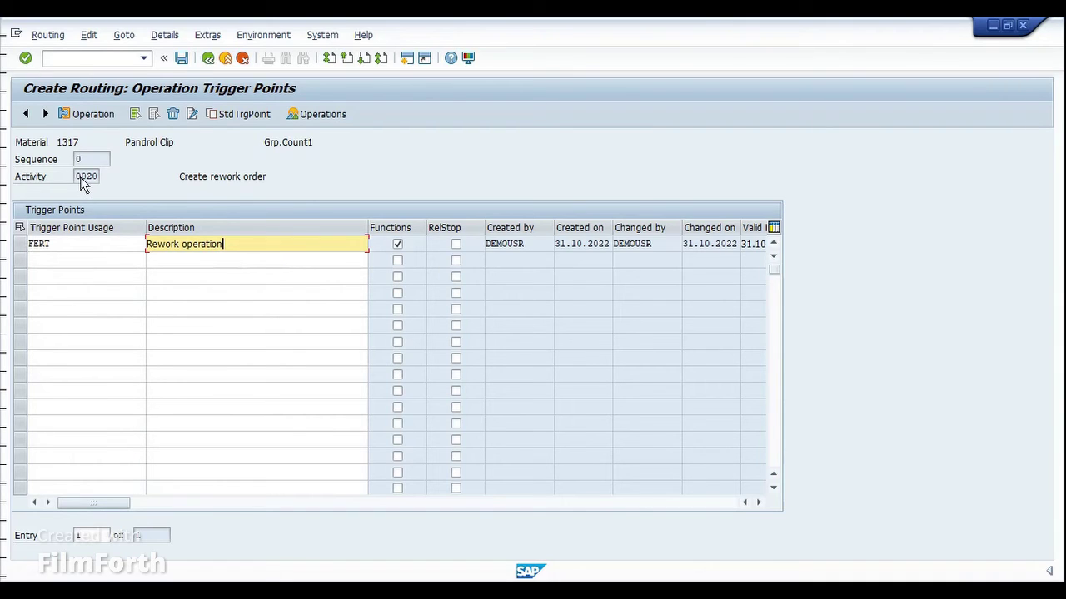
left_click(180, 59)
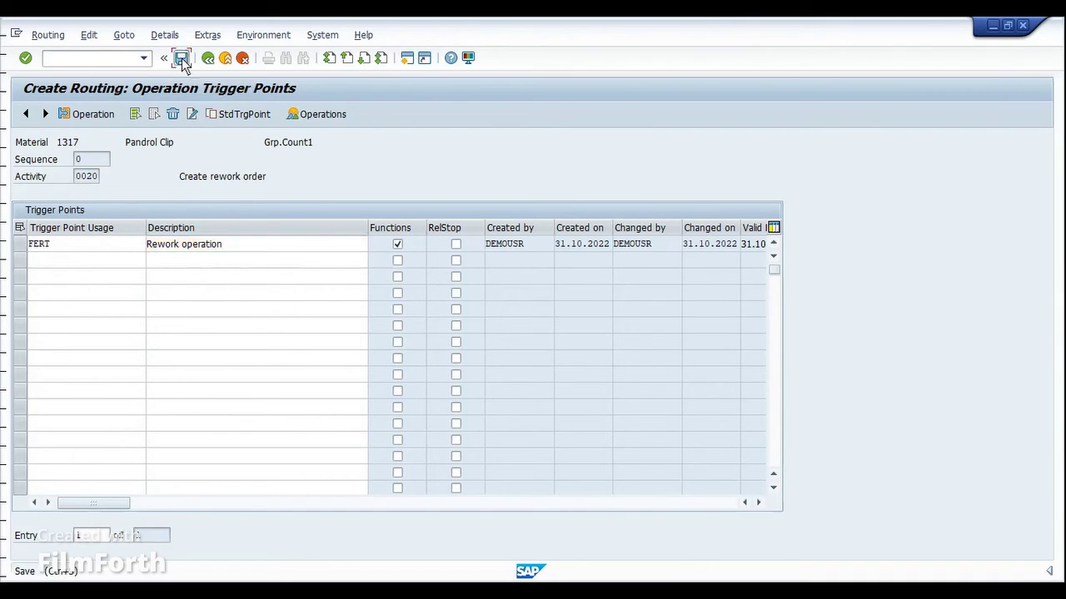
left_click(403, 268)
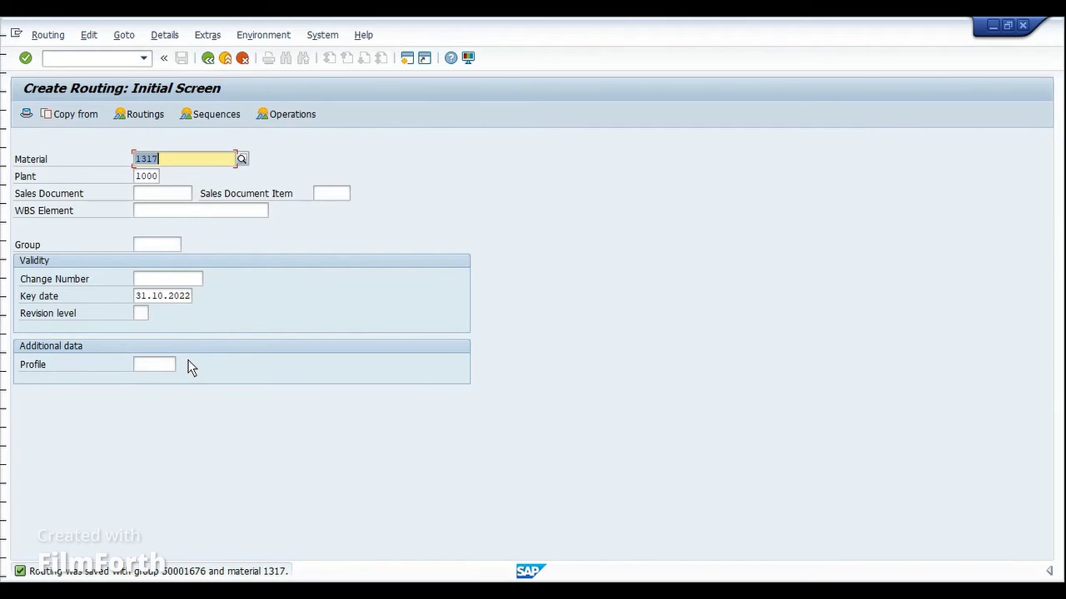
Start a production order via /NCO01 for material 1317, plant 1000, order type PP01
key("ctrl+slash")
type("/NCO01")
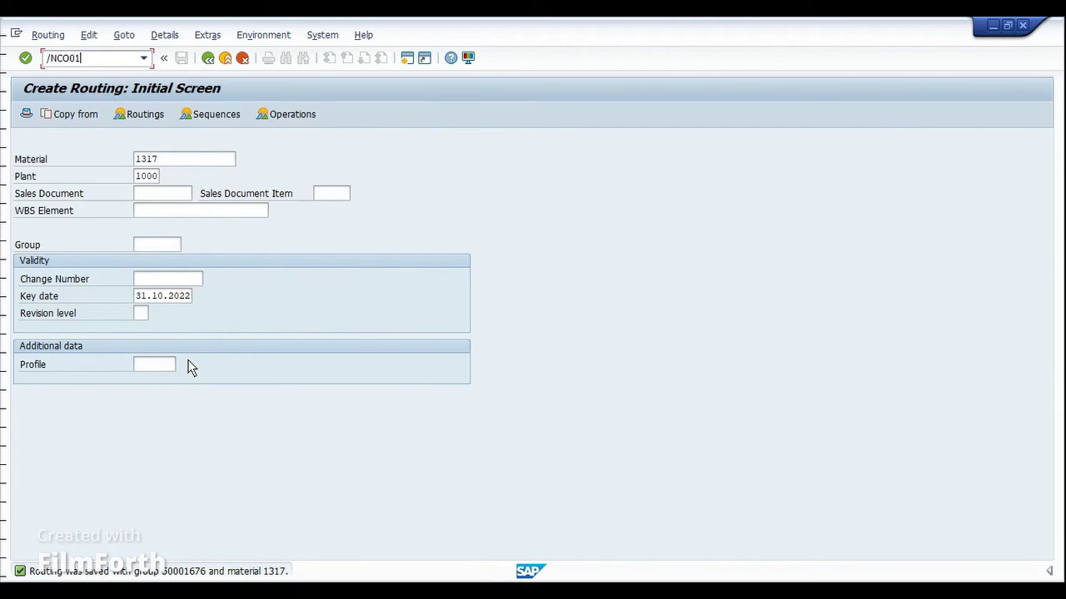
key("Return")
type("1317")
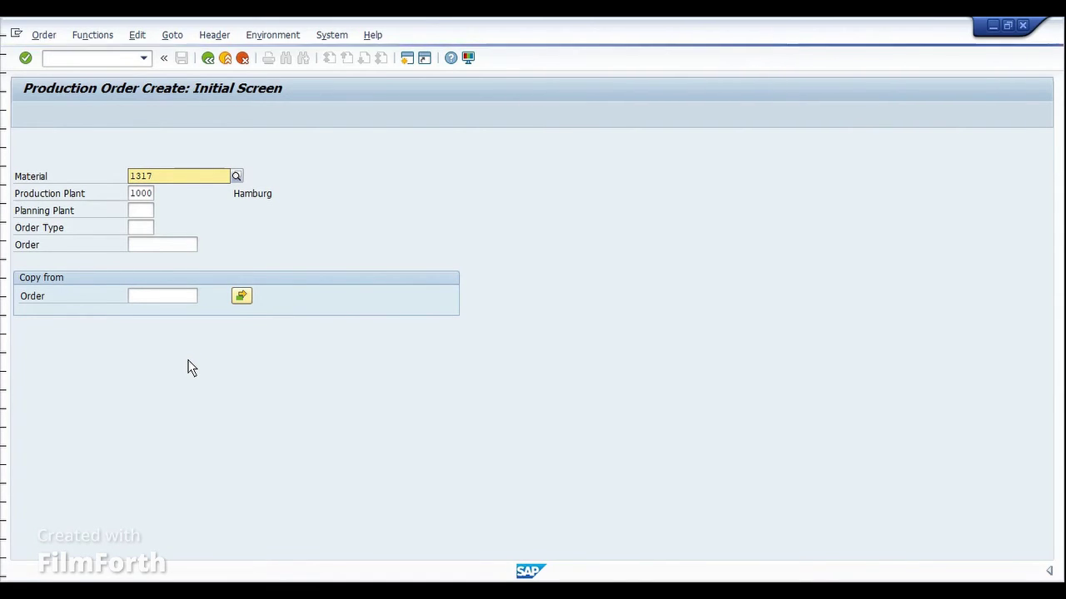
left_click(160, 213)
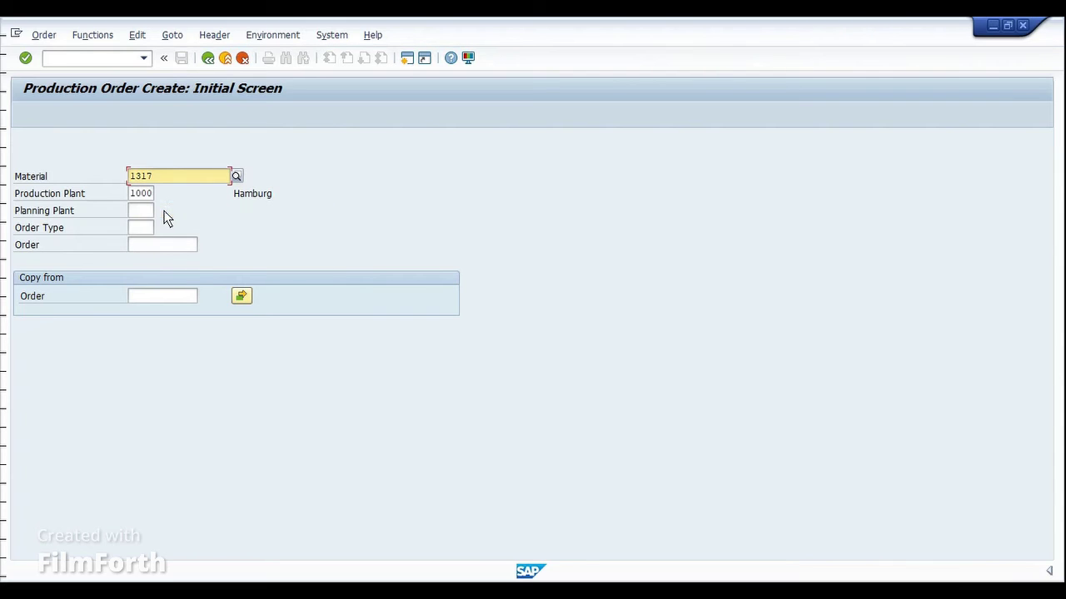
left_click(142, 228)
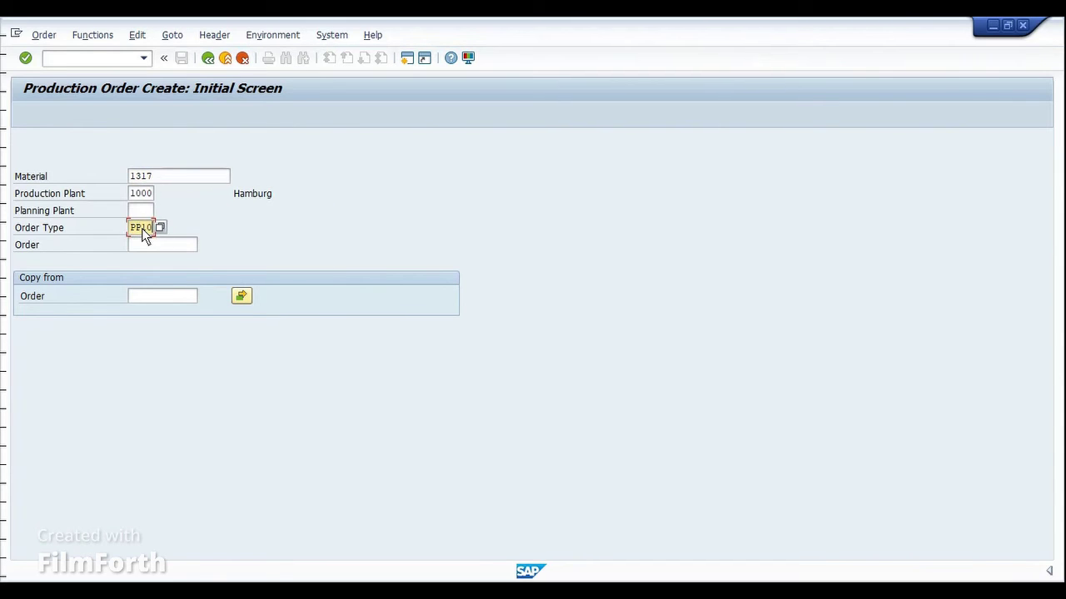
key("Return")
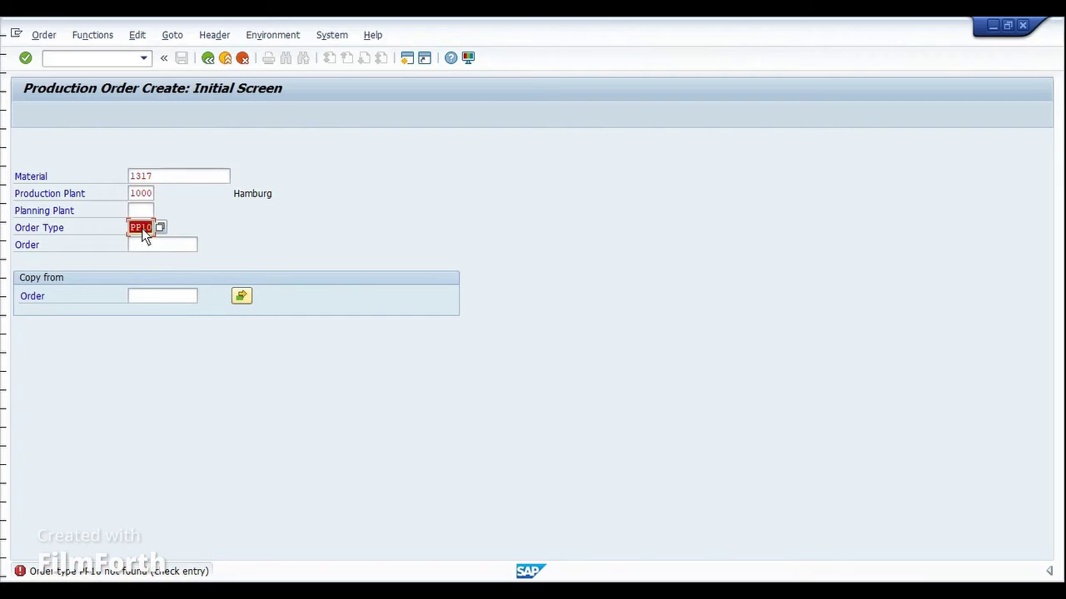
key("Return")
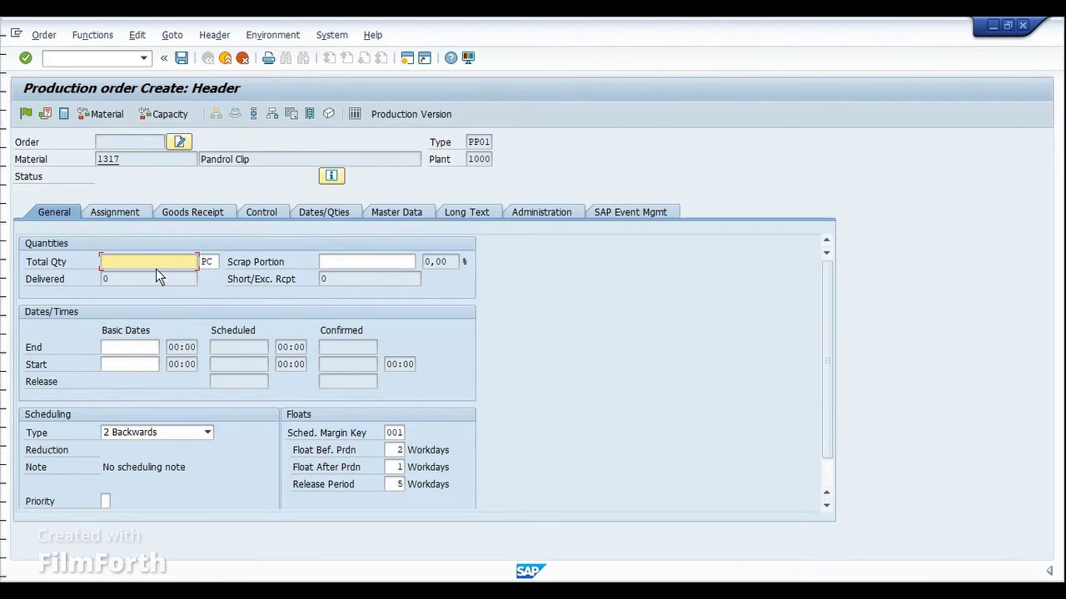
Create the order for 10 pieces ending 31.10.2022 and show its operations 0010 and 0020
type("10")
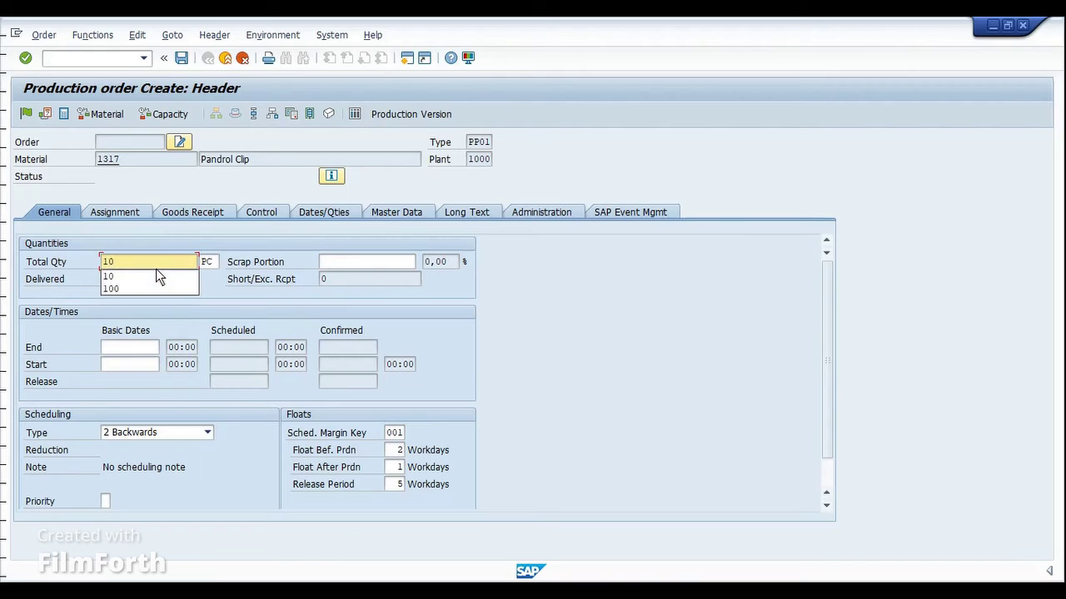
left_click(159, 260)
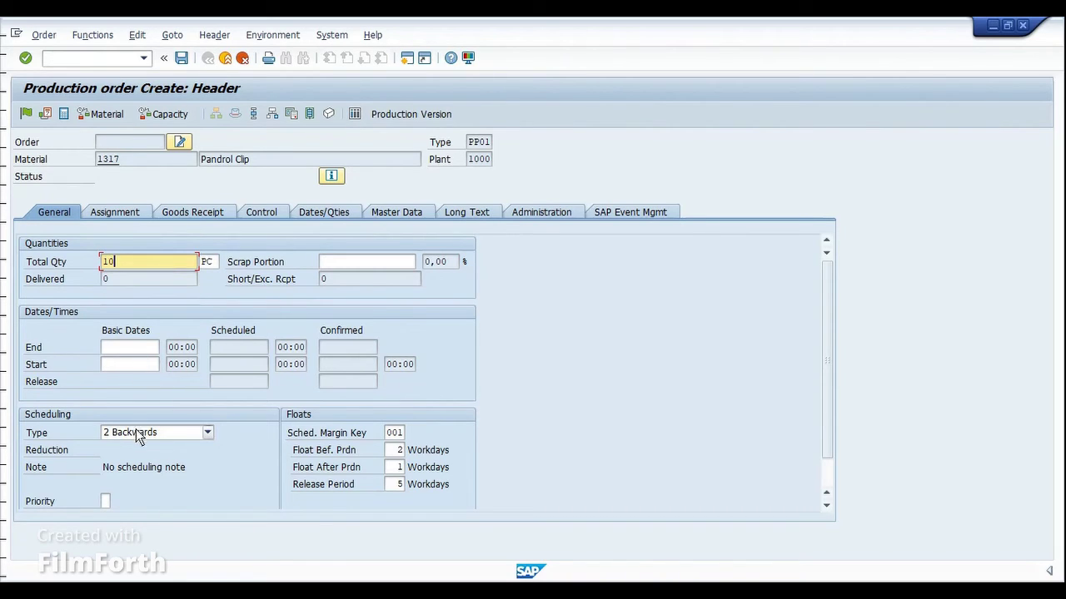
left_click(121, 346)
type("3")
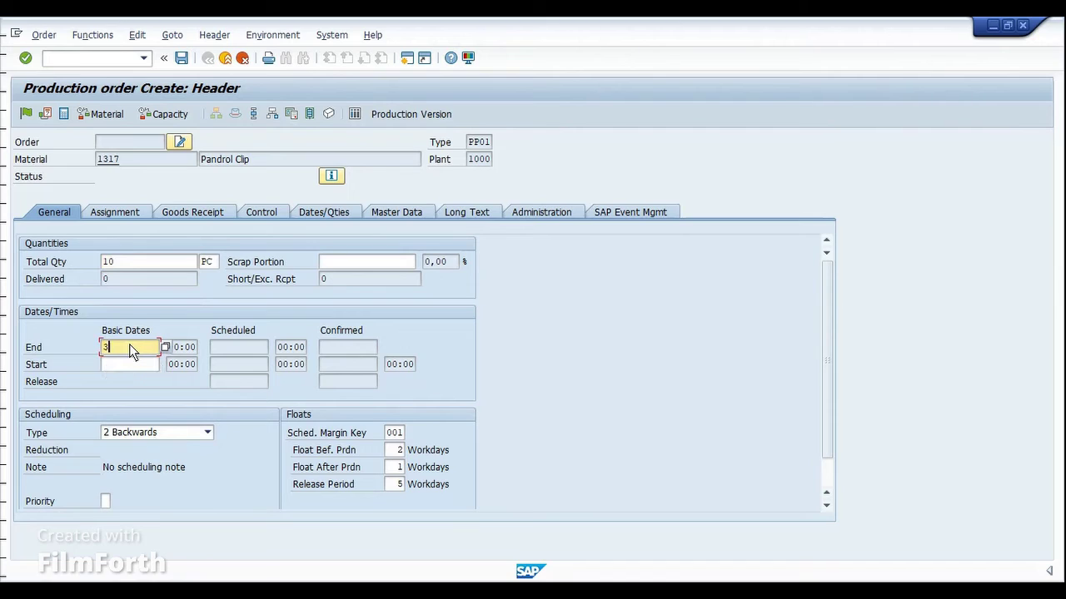
type("1102022")
key("Return")
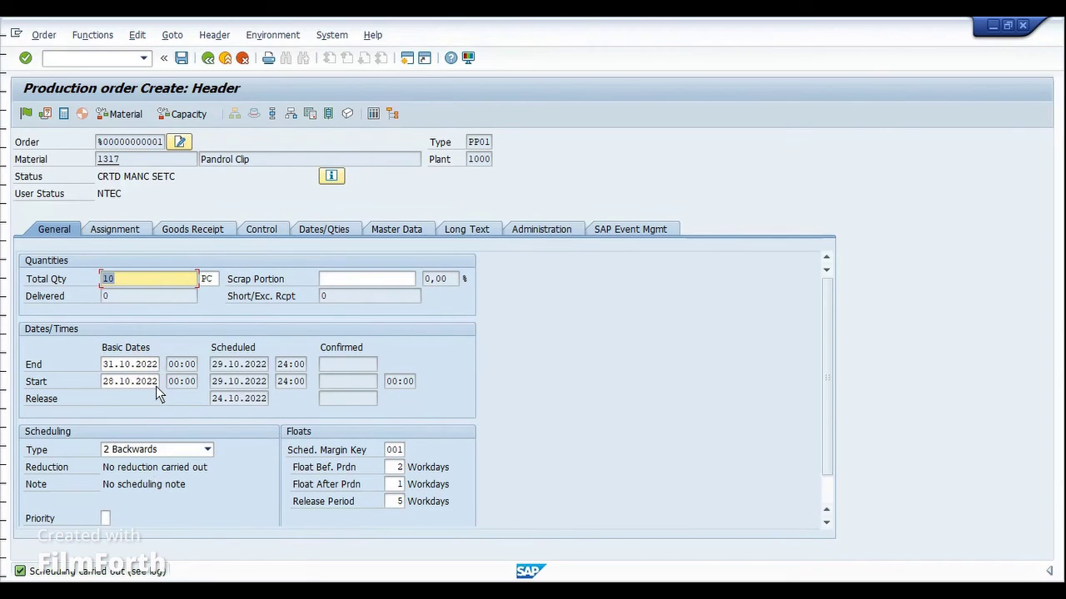
left_click(273, 114)
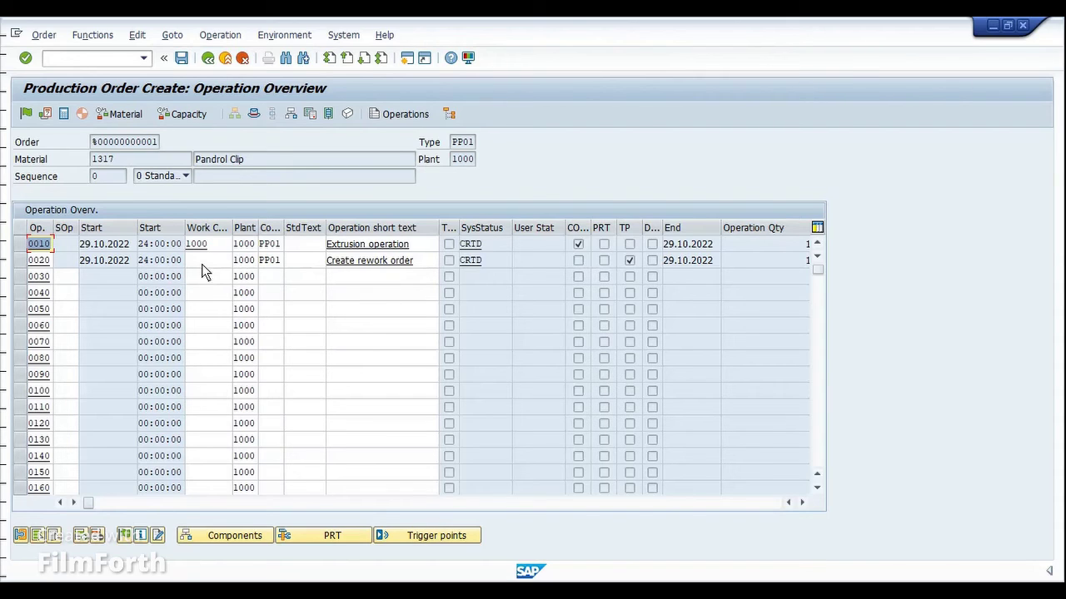
left_click(416, 261)
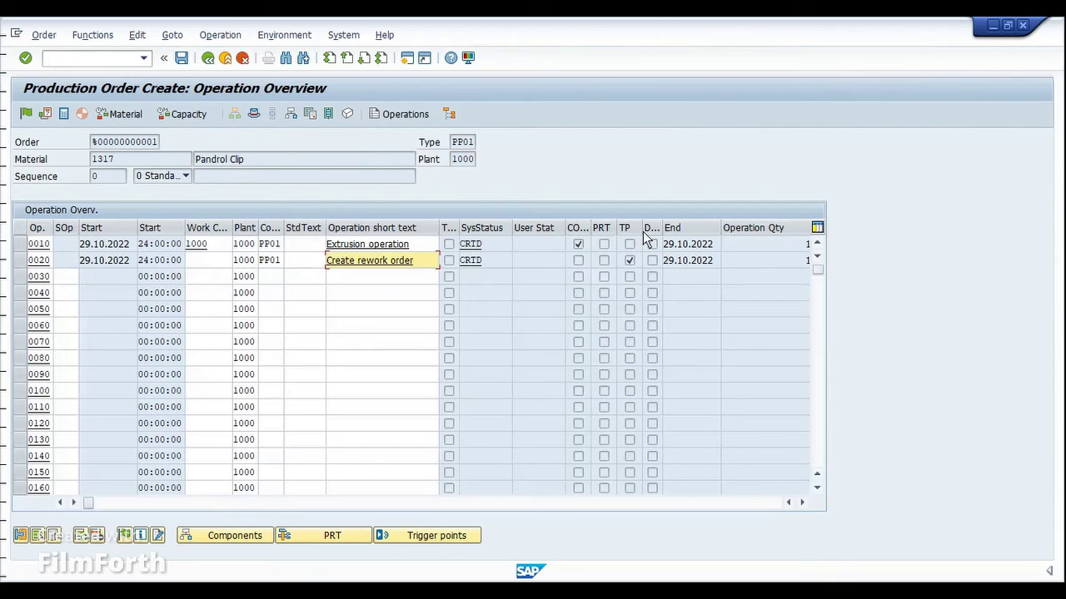
left_click_drag(661, 236, 671, 235)
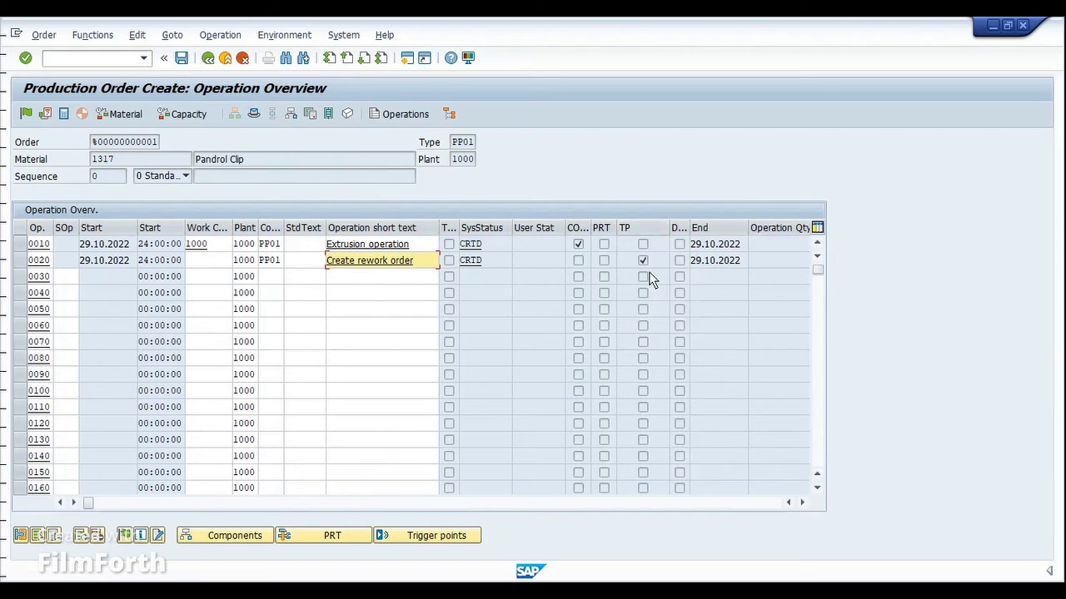
left_click(18, 260)
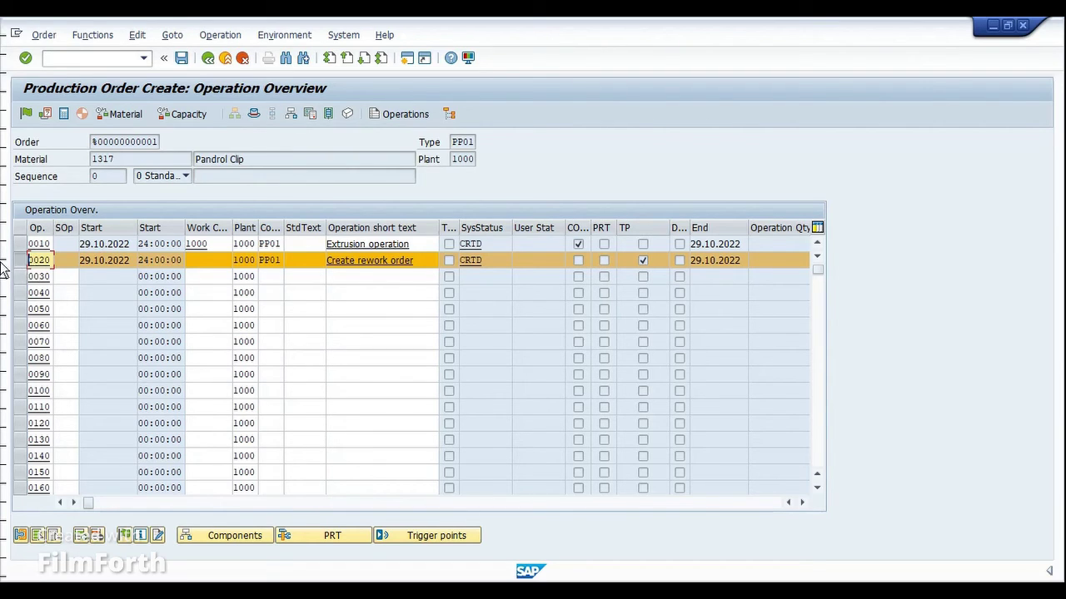
left_click(416, 540)
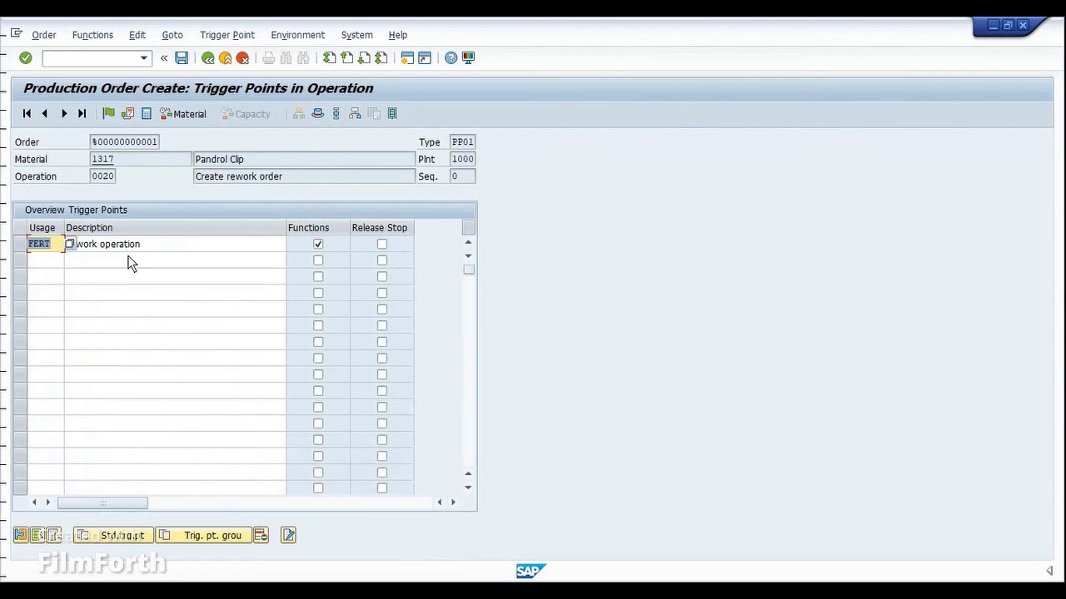
left_click(209, 63)
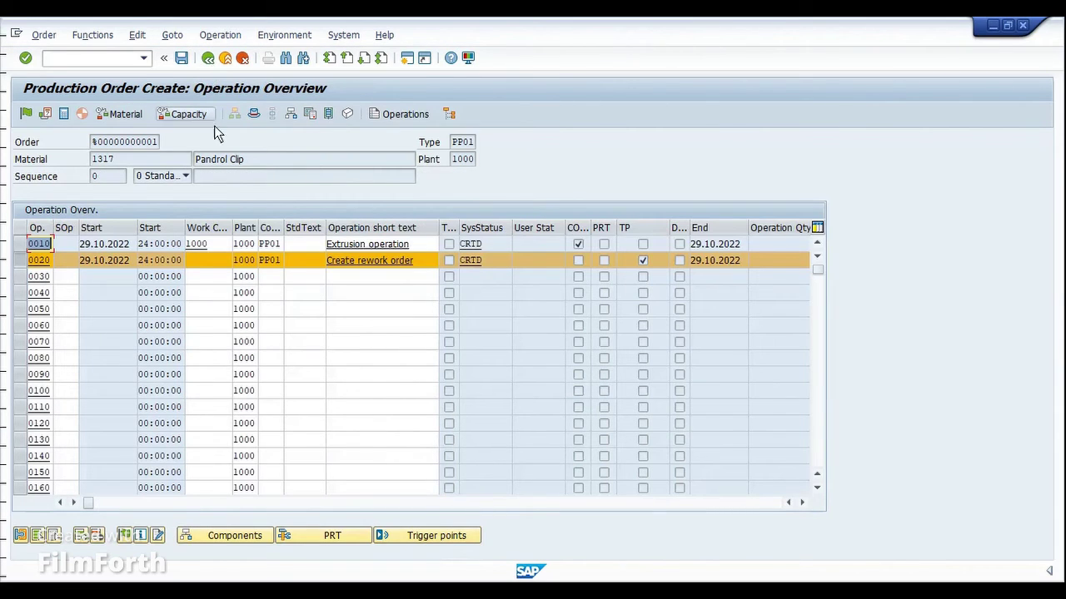
left_click(23, 263)
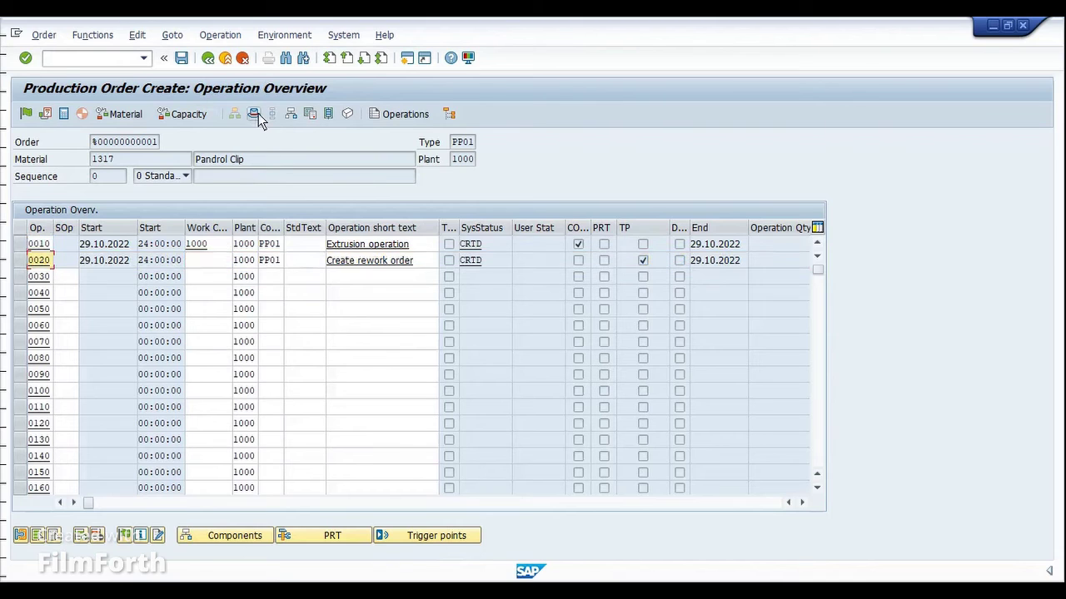
left_click(256, 114)
left_click(296, 116)
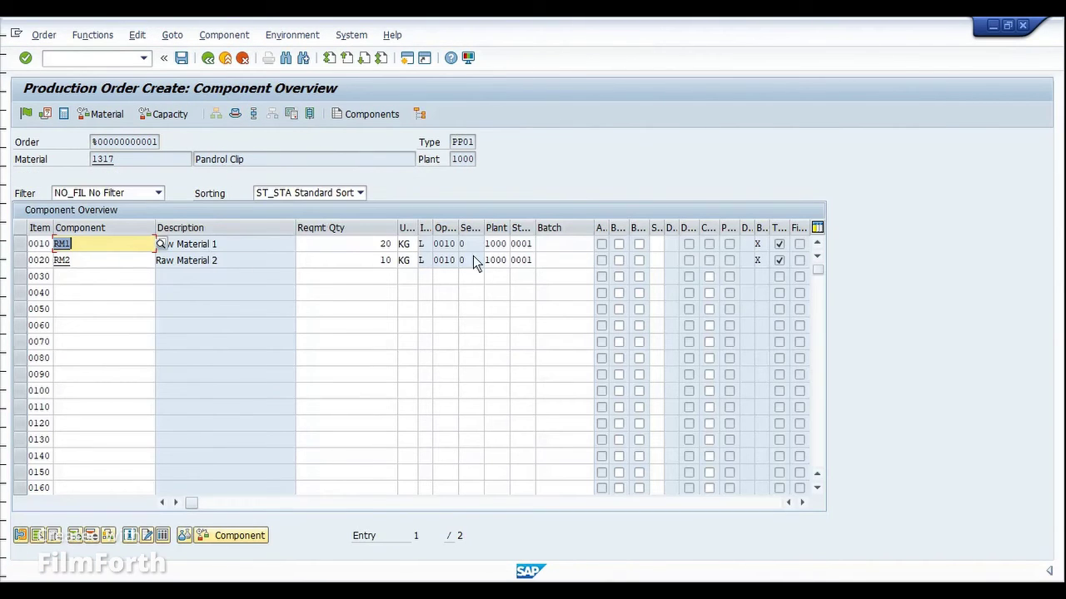
left_click(564, 246)
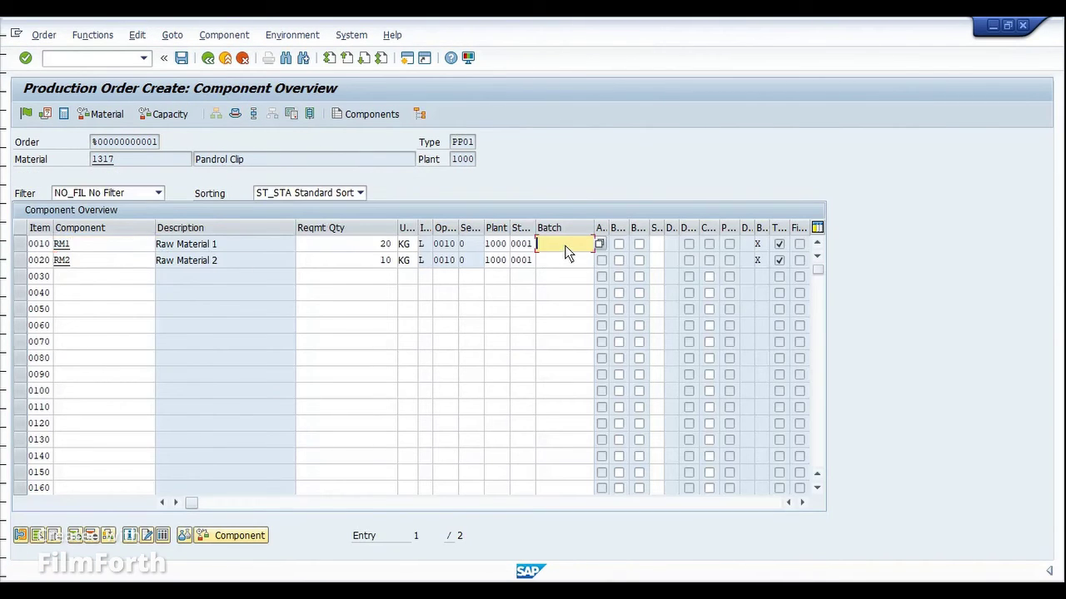
key("Down")
key("Down")
key("Return")
left_click(566, 255)
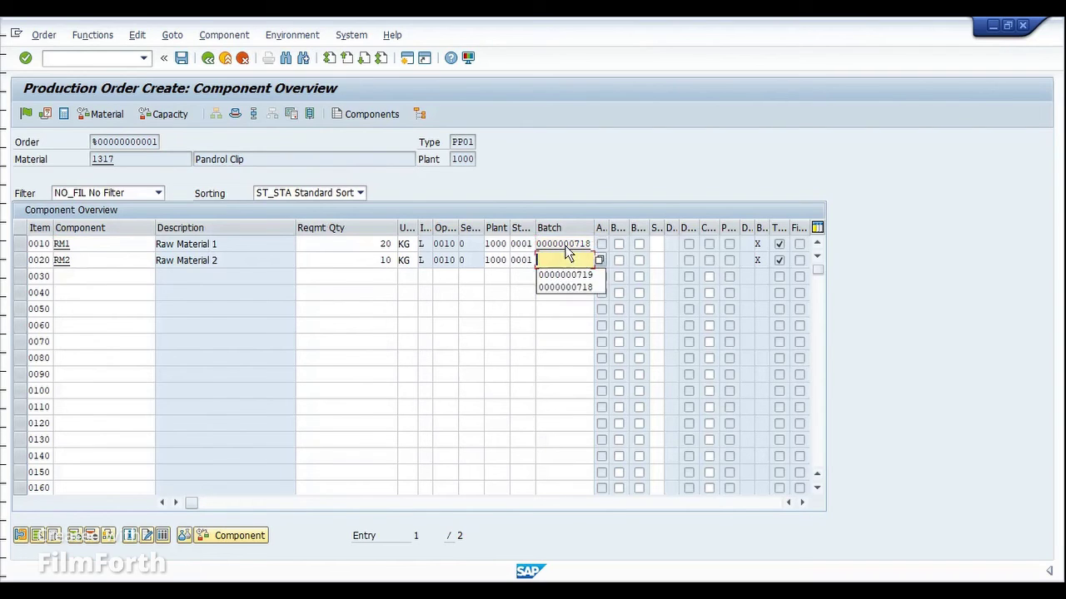
key("Down")
key("Return")
key("Return")
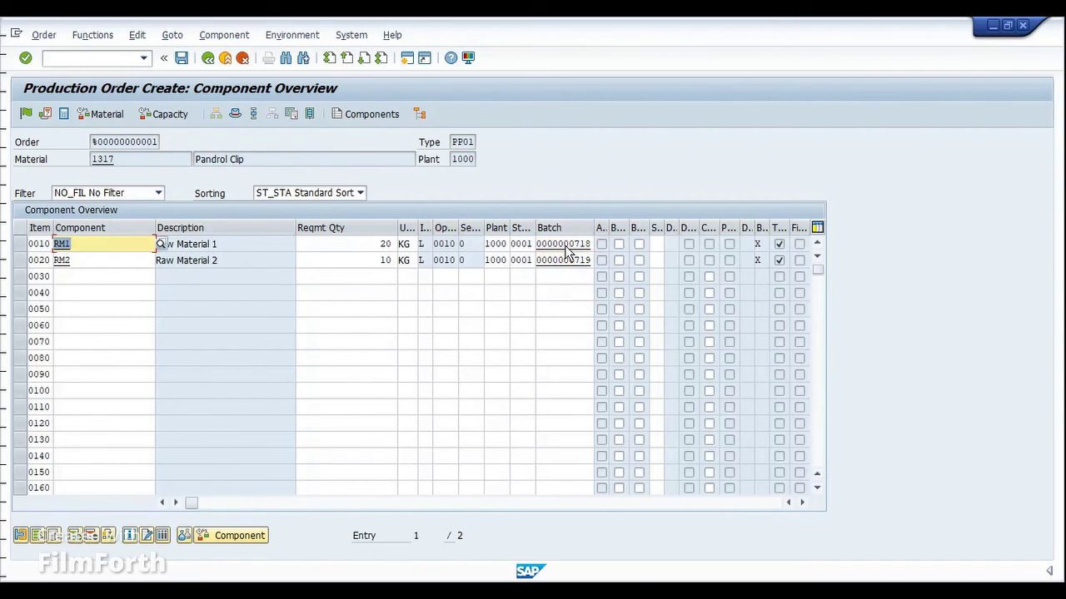
Set user status TECO Allowed, then release and save the production order
left_click(235, 115)
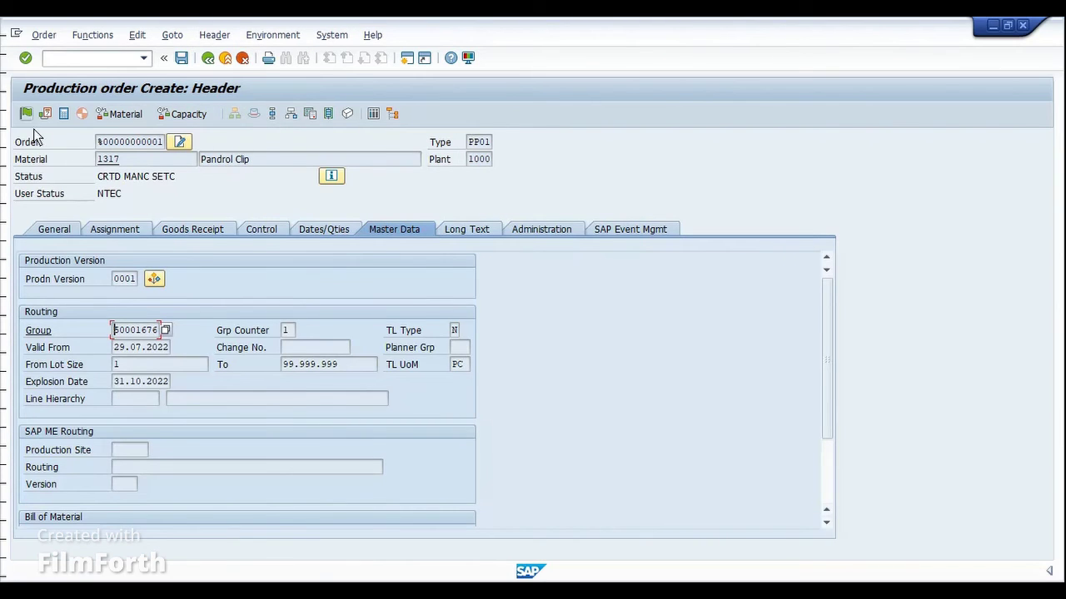
left_click(330, 175)
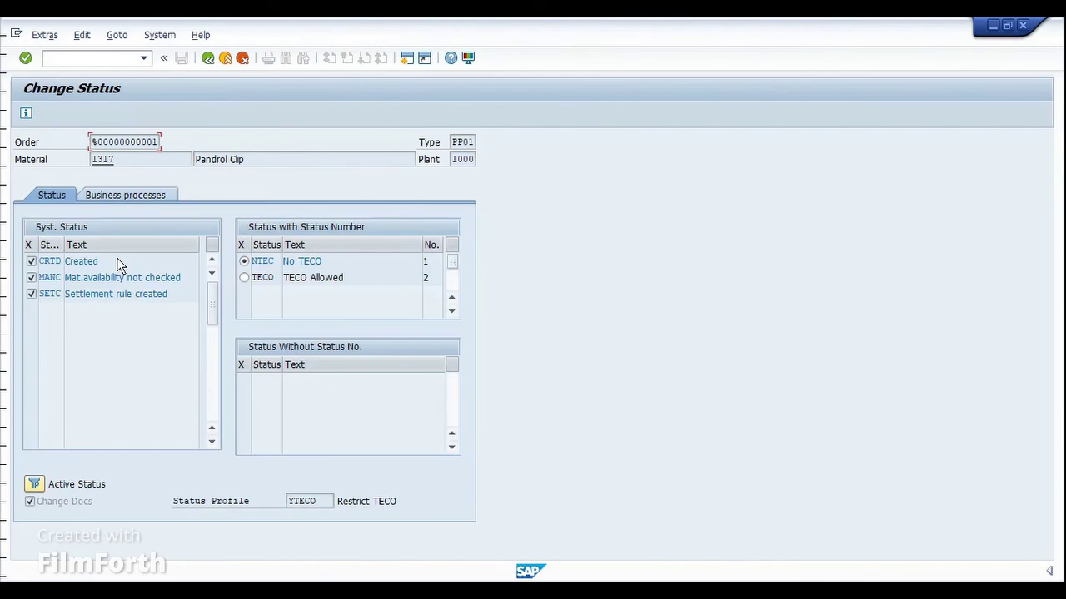
left_click(243, 277)
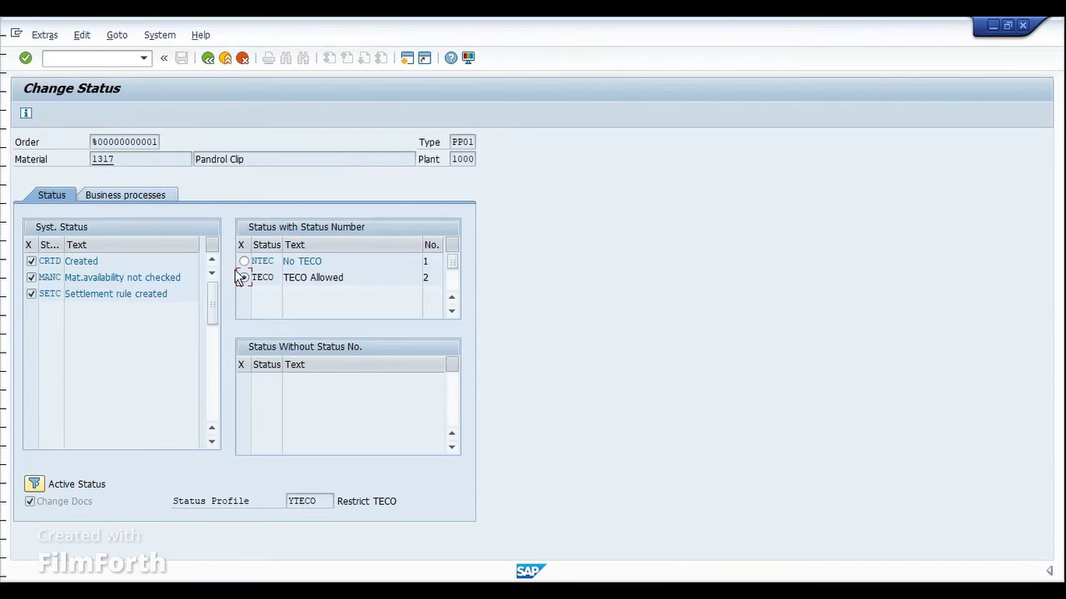
left_click(208, 55)
key("ctrl+F1")
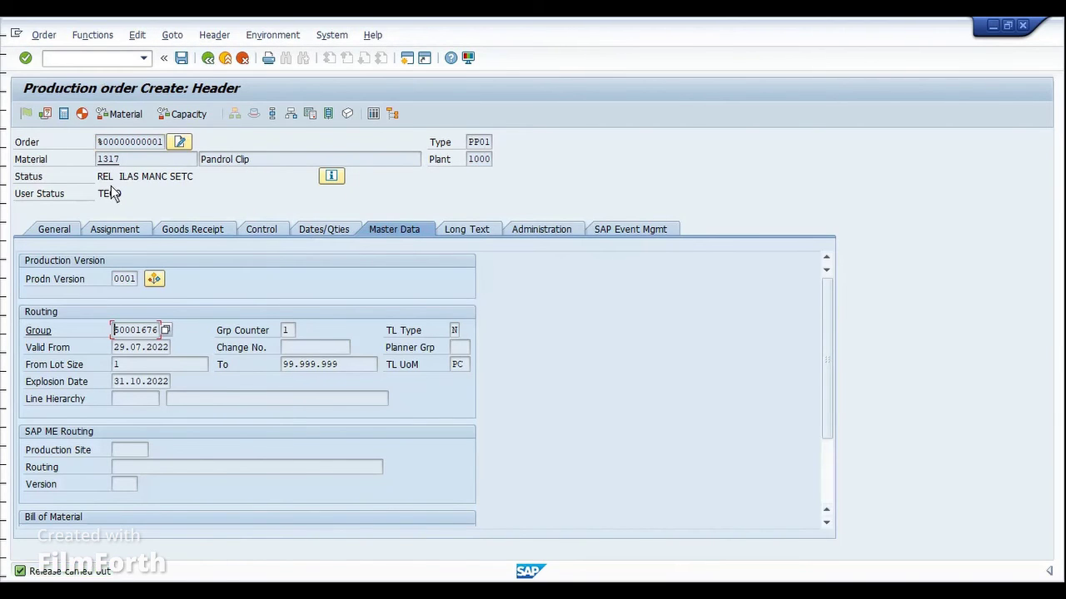
left_click(182, 61)
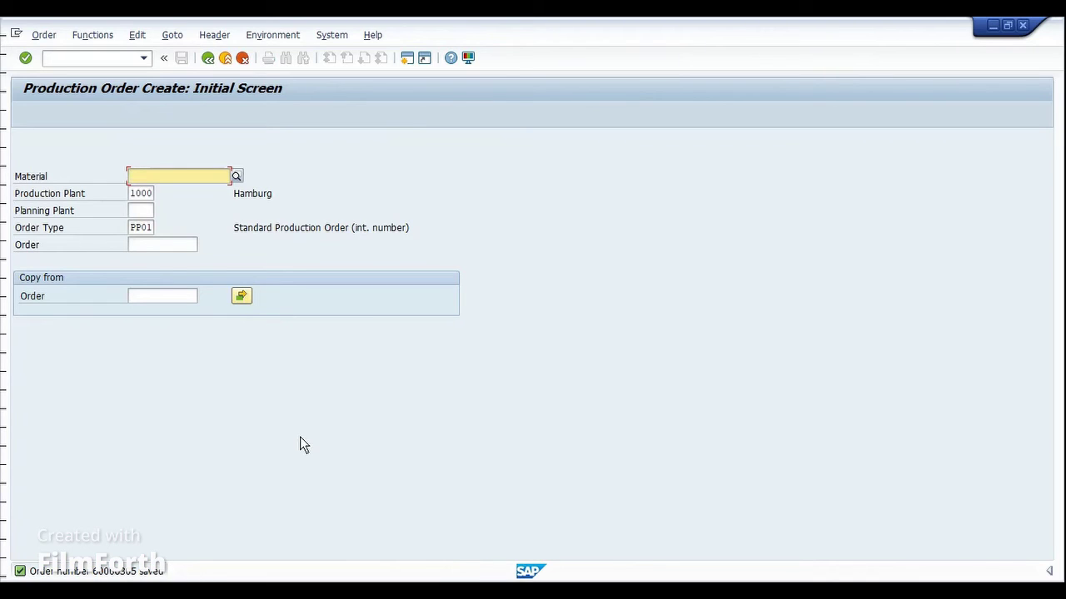
Open confirmation via /OCO11N for order 60006305, operation 0010 Extrusion
key("ctrl+slash")
type("/")
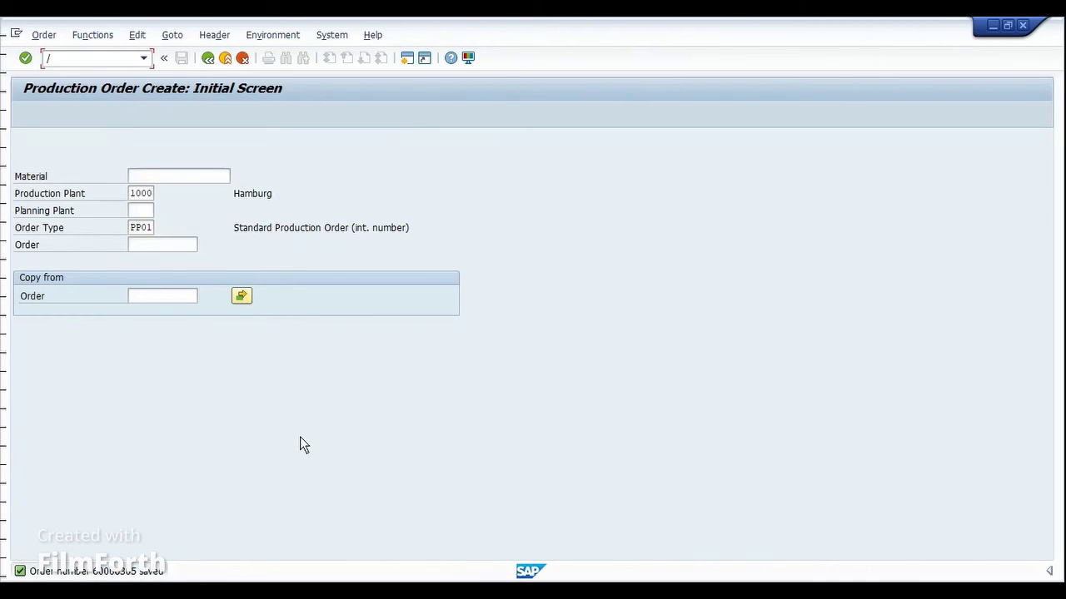
type("OCO11N")
key("Return")
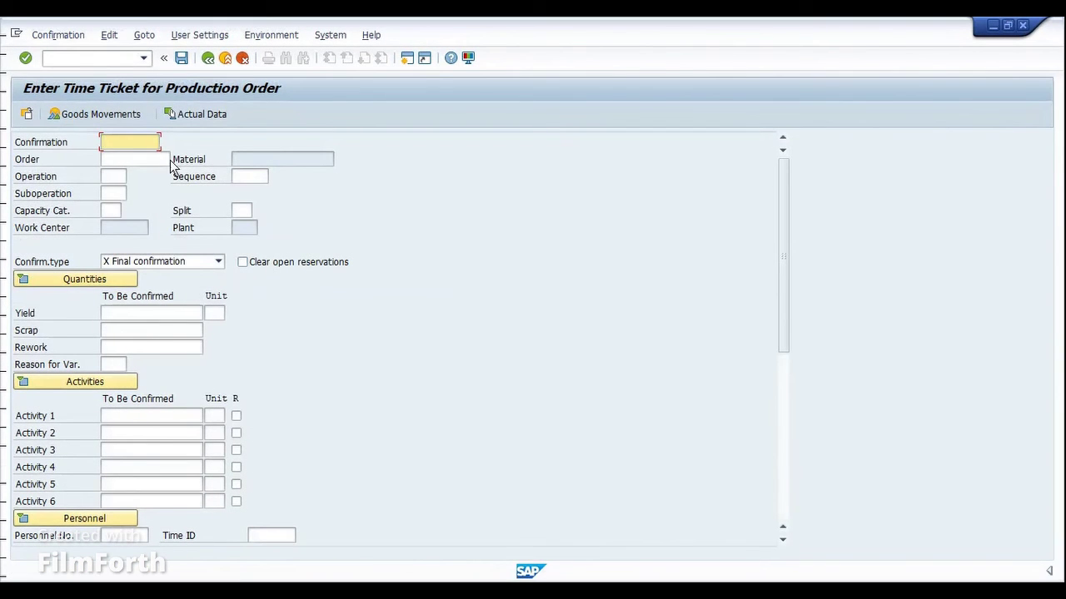
left_click(162, 159)
type("6")
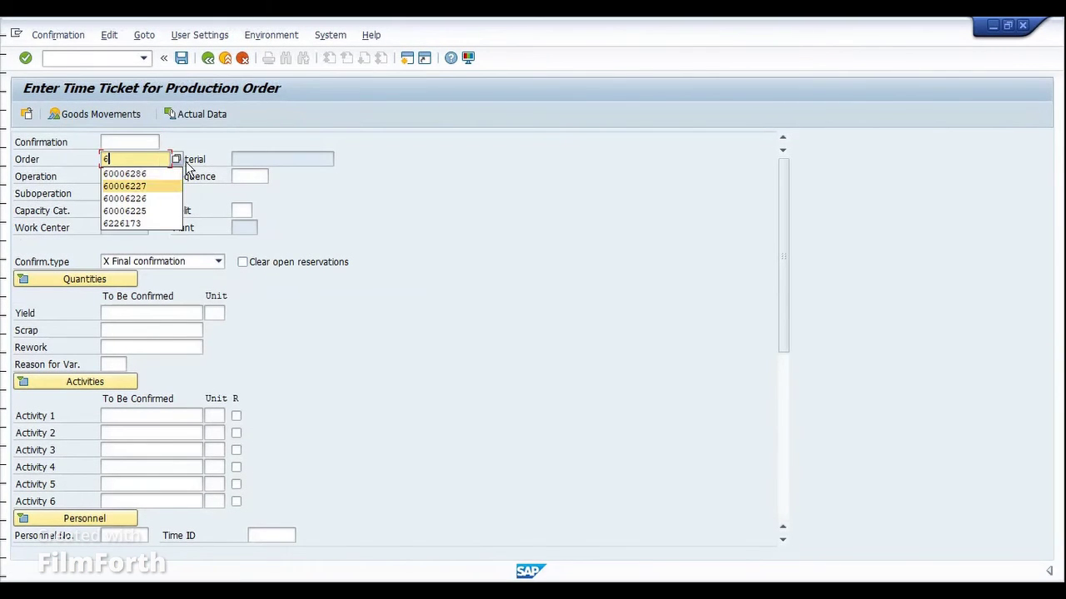
type("0006")
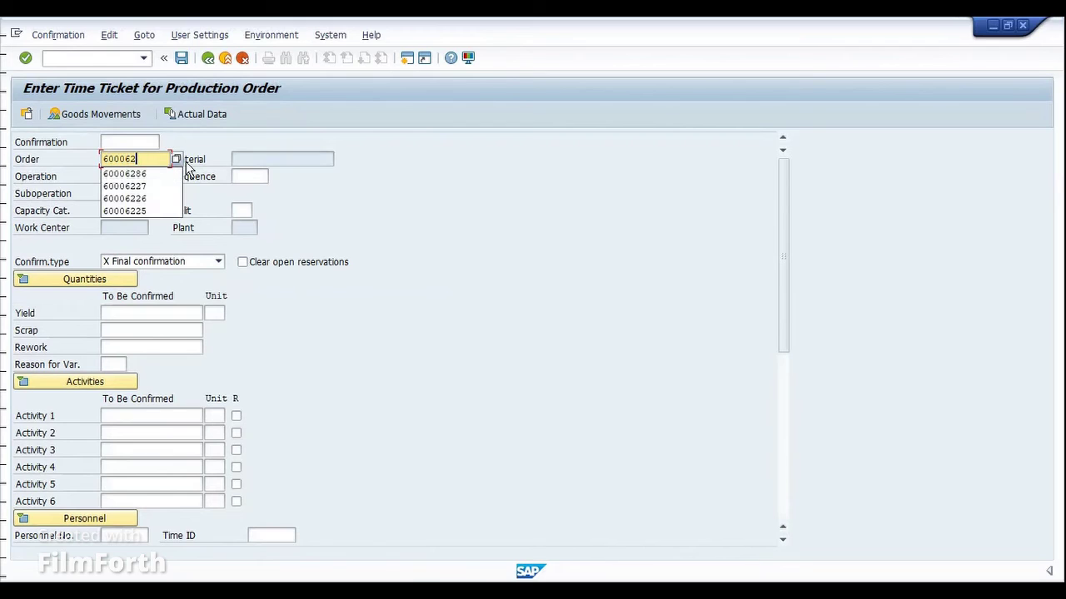
type("305")
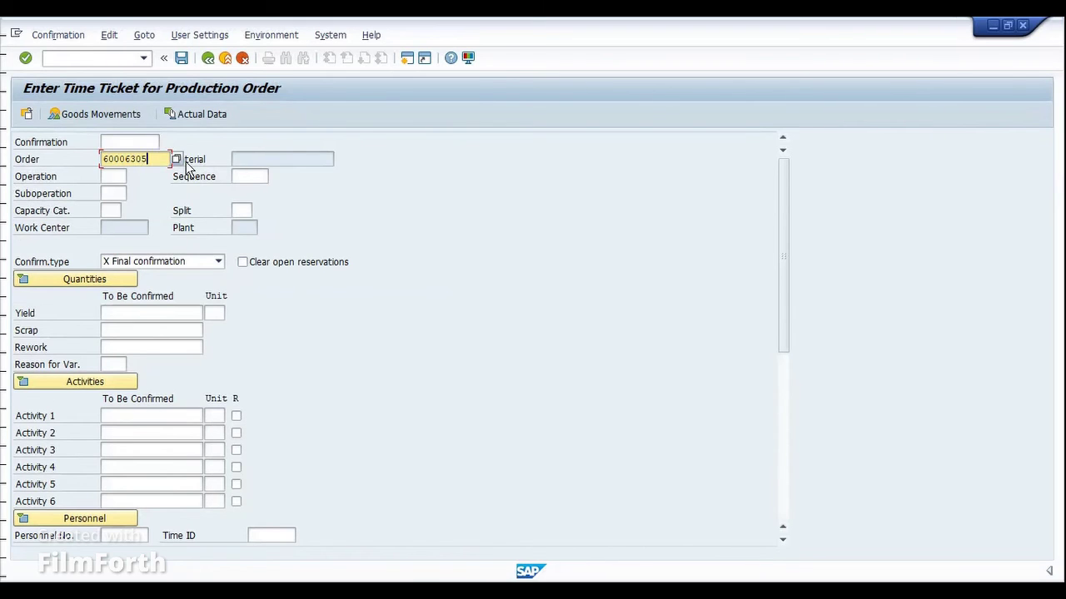
key("Return")
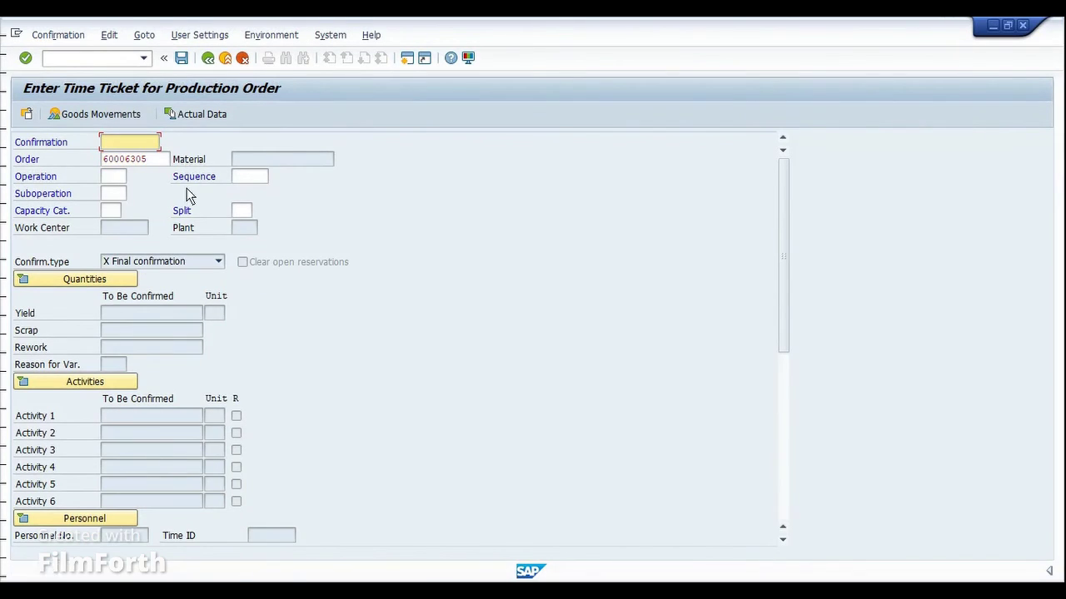
left_click(118, 178)
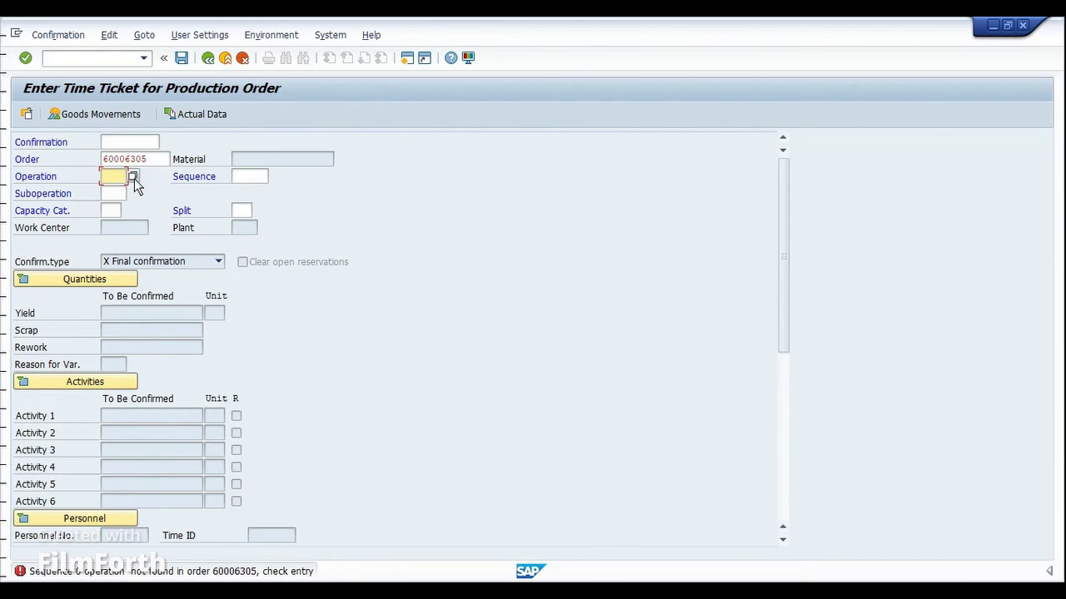
left_click(134, 178)
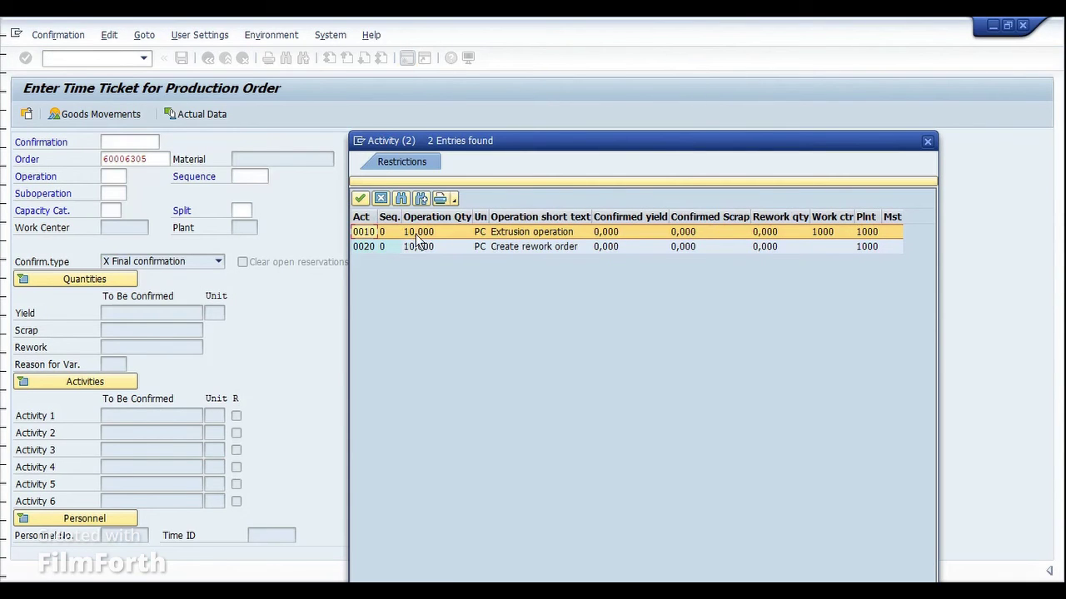
double_click(367, 232)
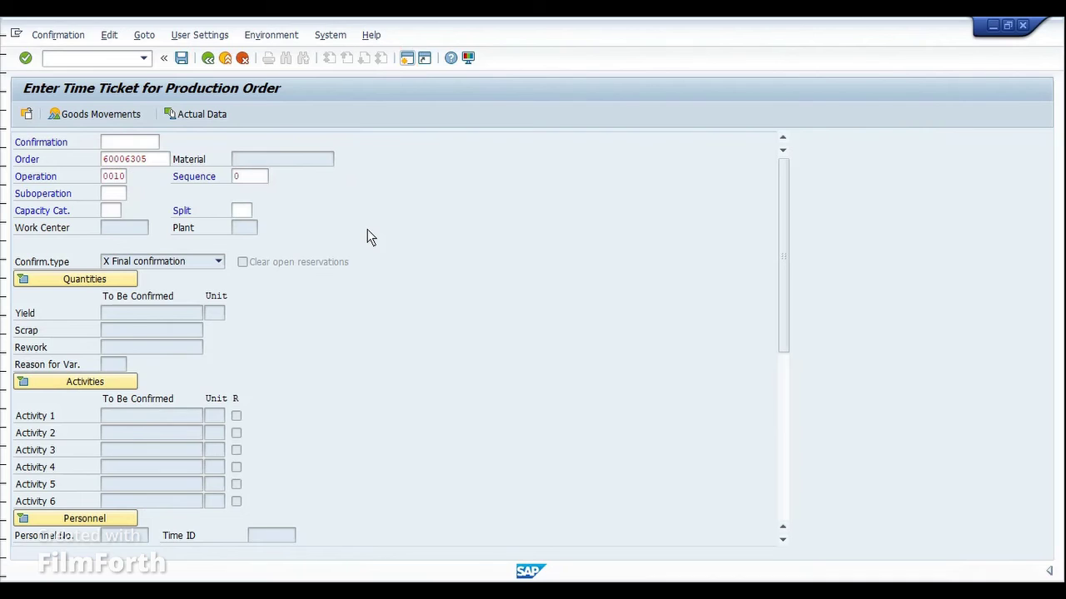
key("Return")
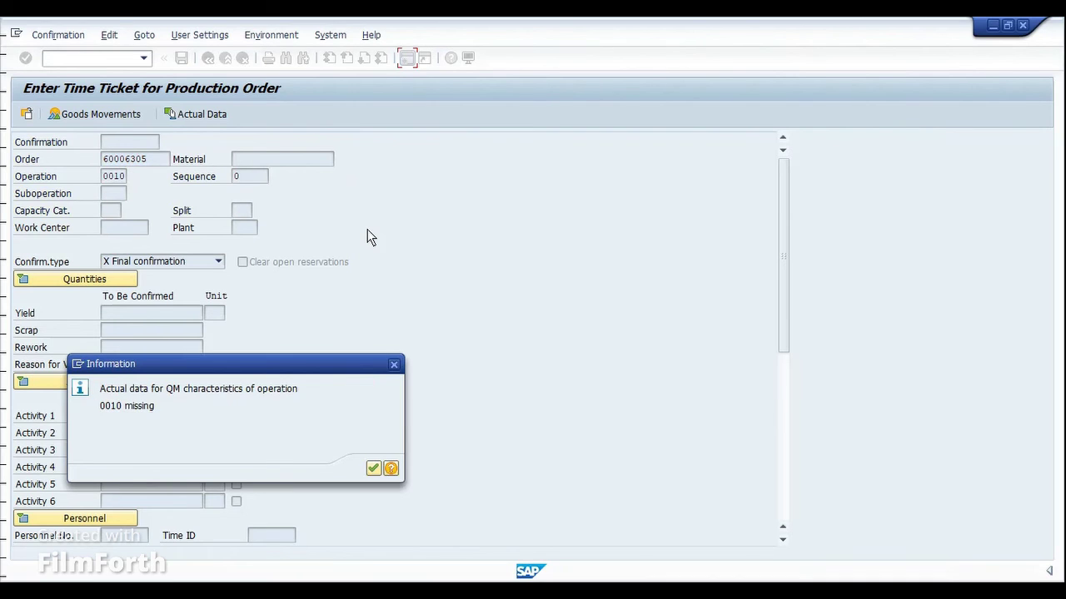
left_click(372, 468)
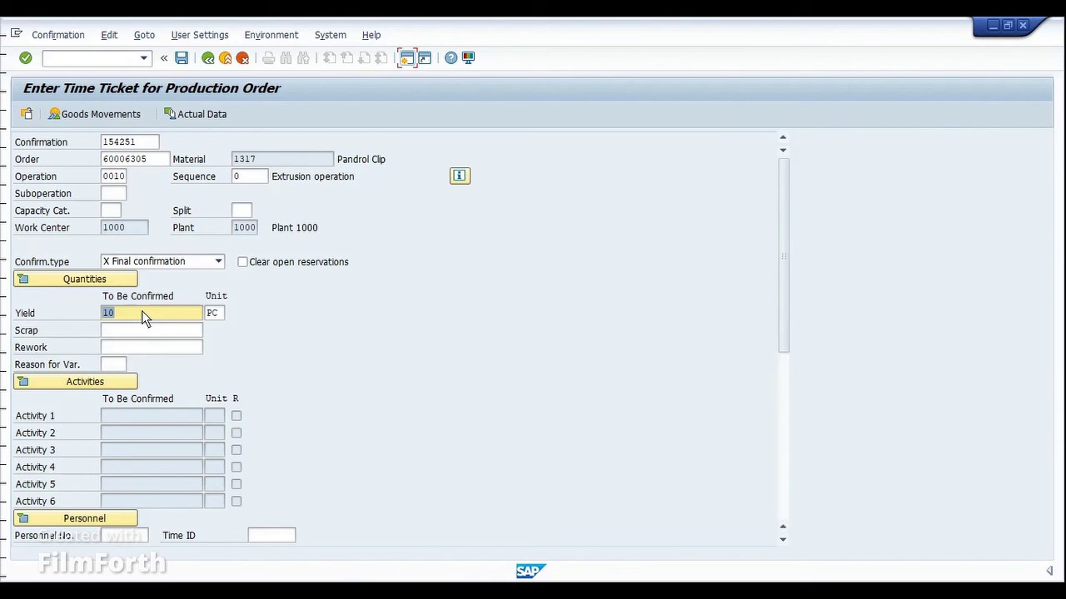
Enter yield 7 and rework 3 as a partial confirmation and save it
type("7")
left_click(142, 348)
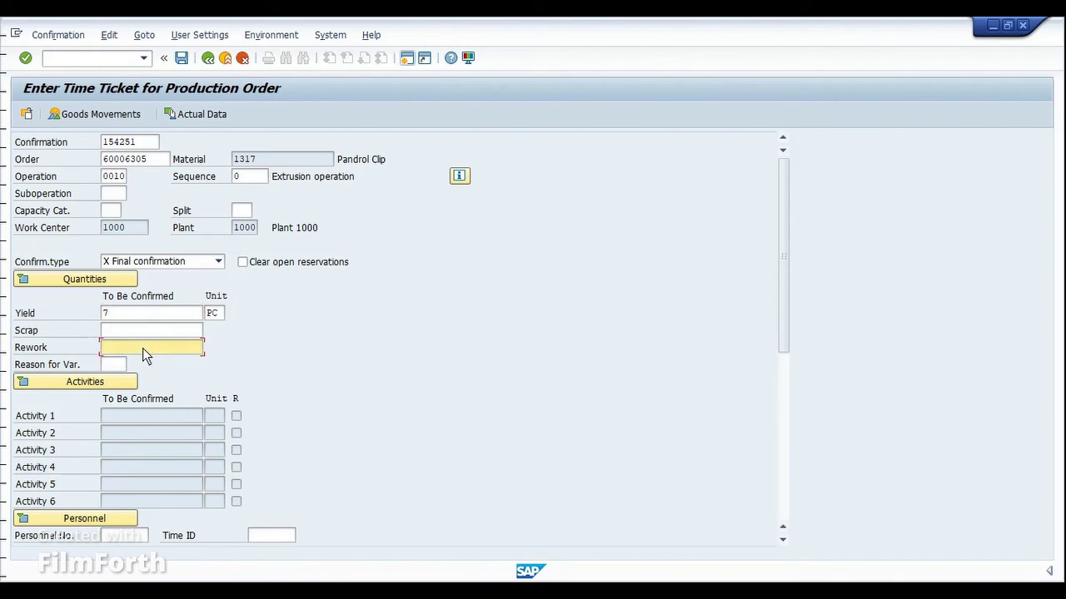
type("3")
key("Return")
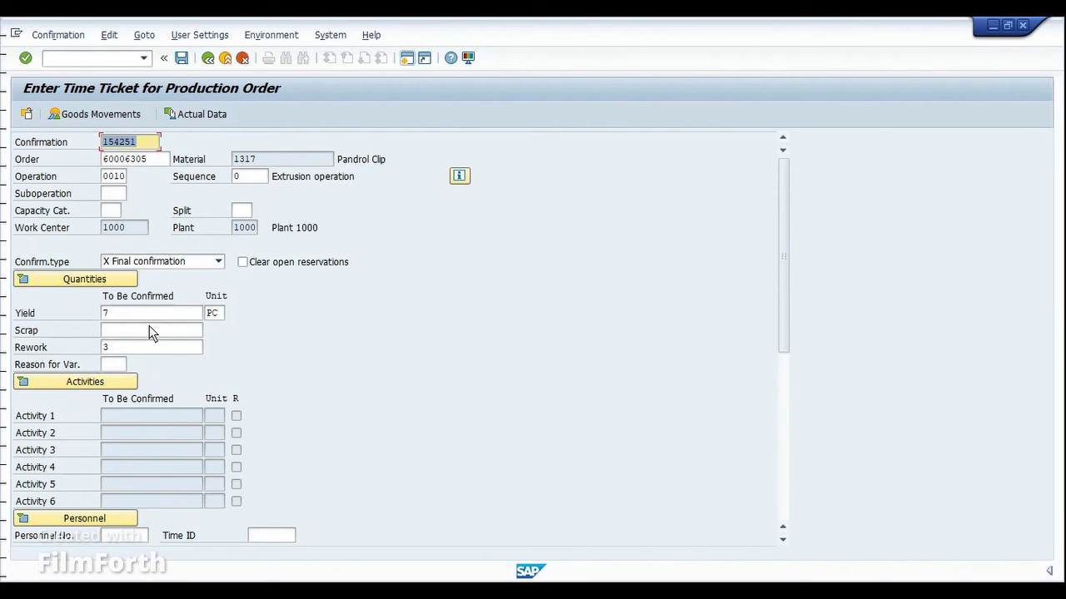
left_click(189, 275)
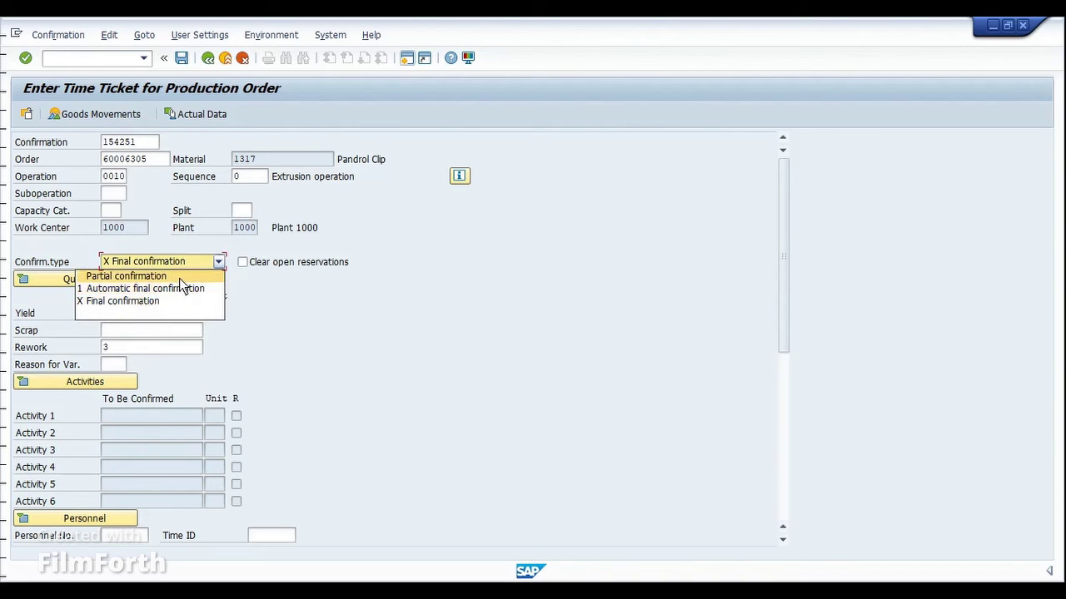
left_click(179, 278)
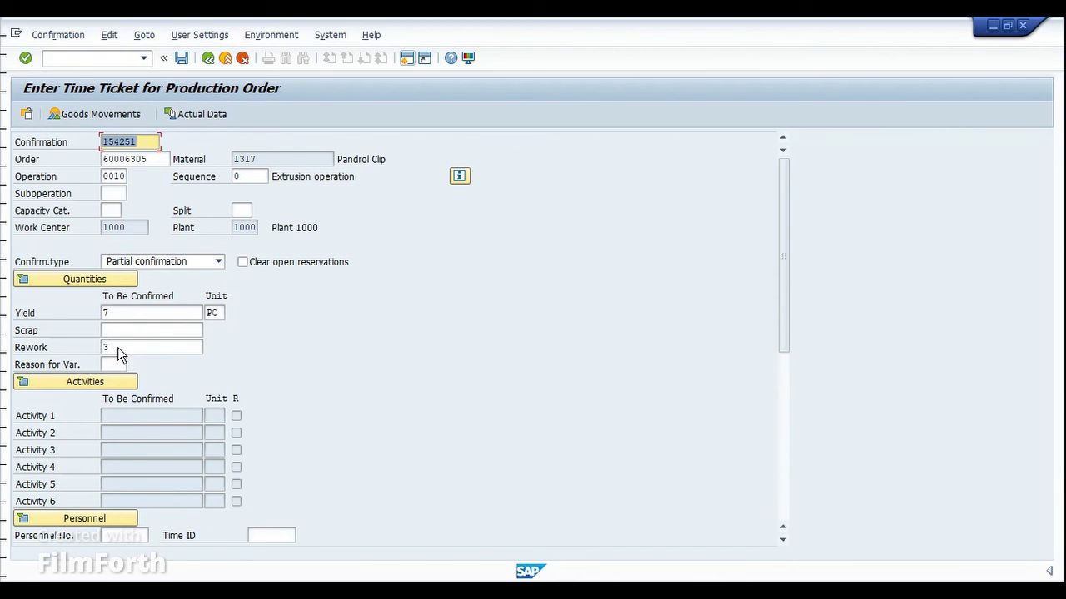
left_click(180, 58)
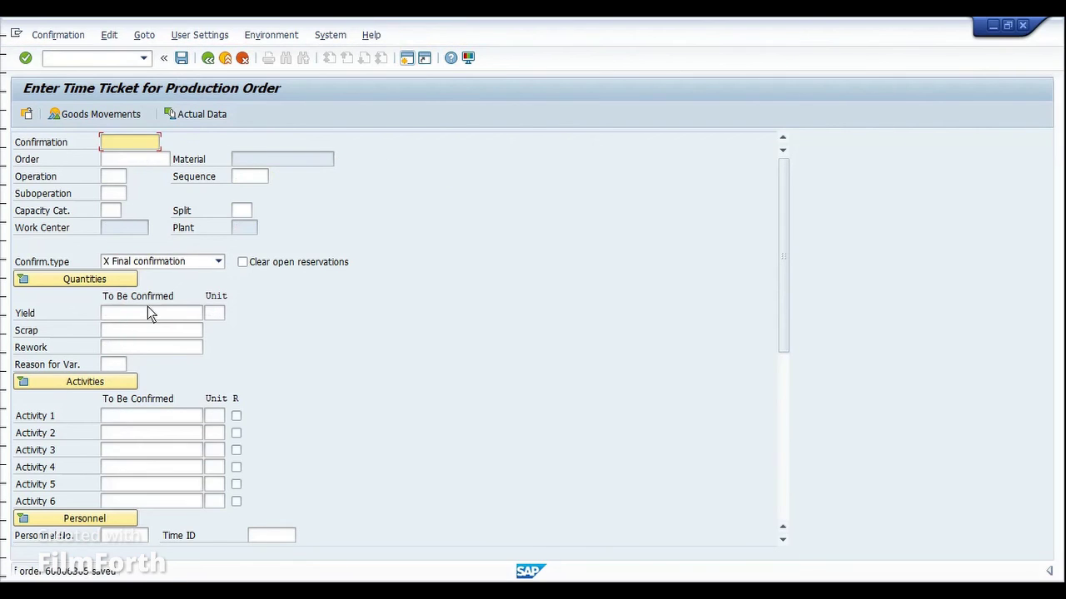
Load order 60006305, operation 0020 Create rework order, for confirmation
left_click(129, 161)
type("60006305")
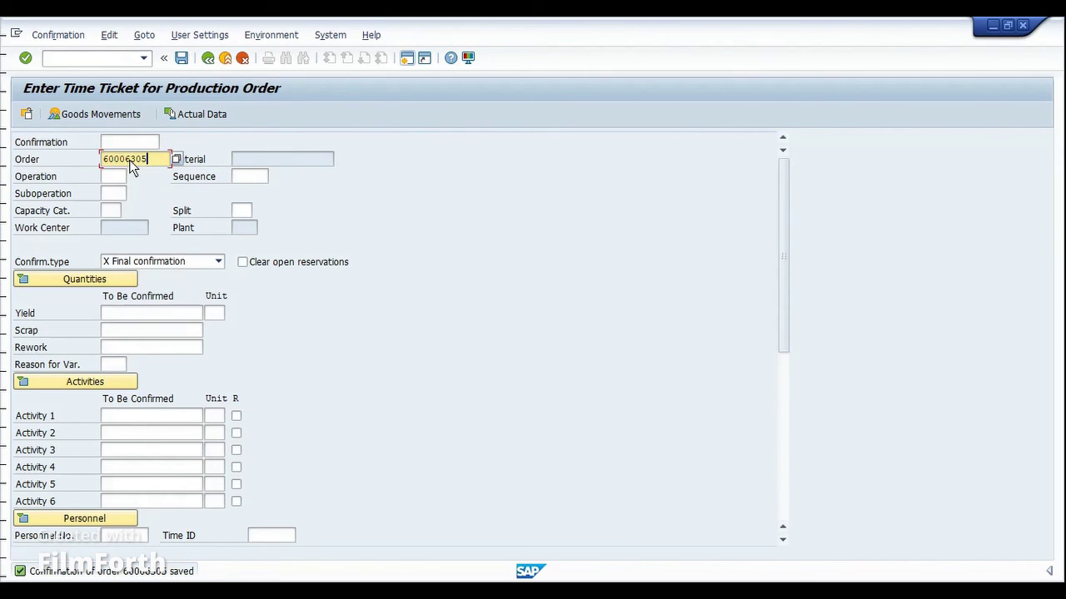
left_click(118, 176)
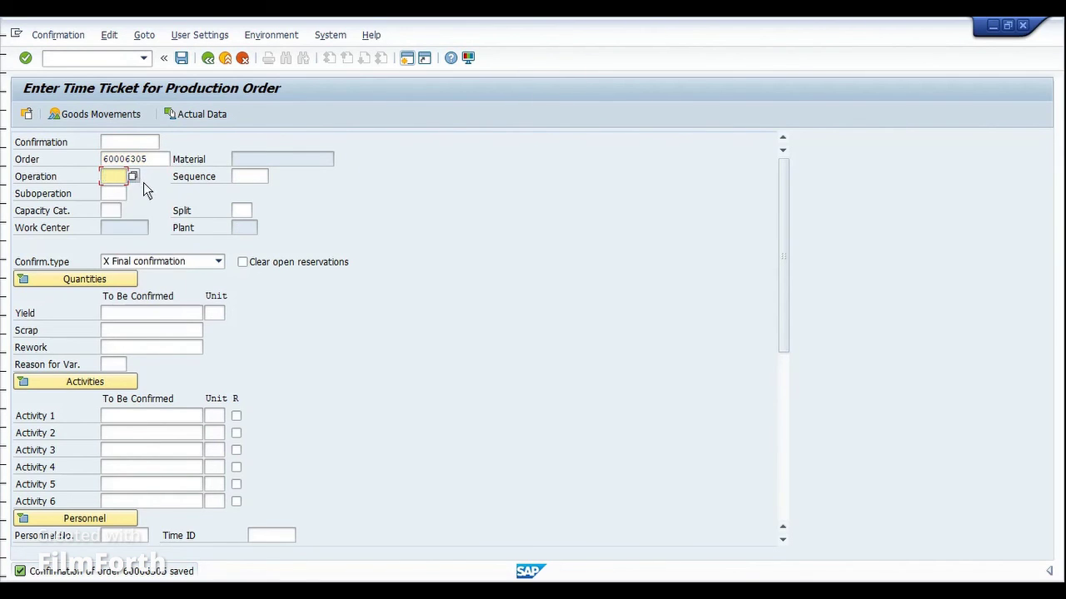
left_click(133, 177)
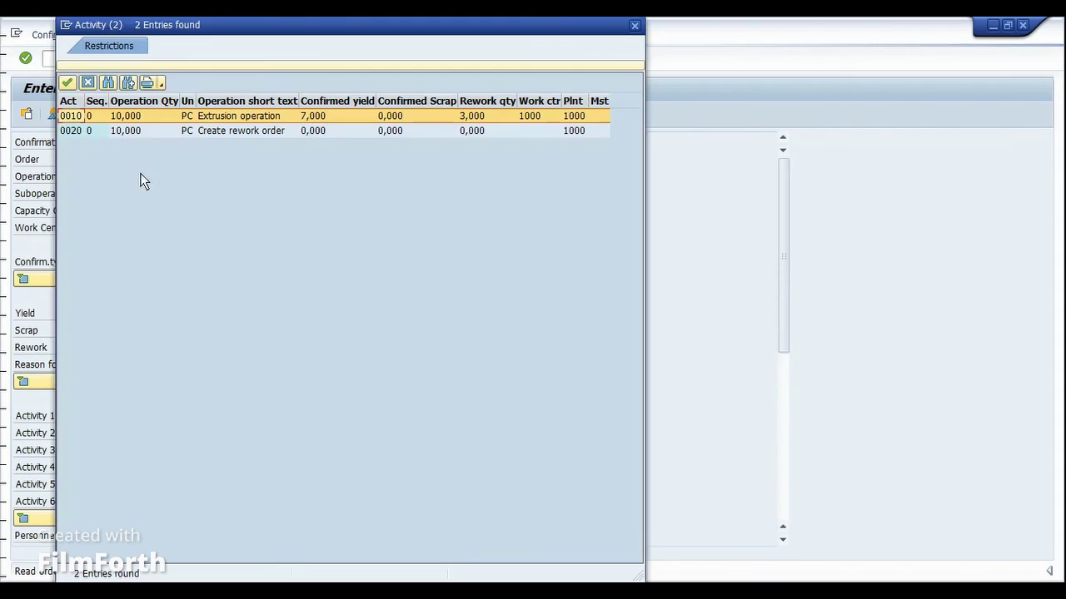
left_click(82, 131)
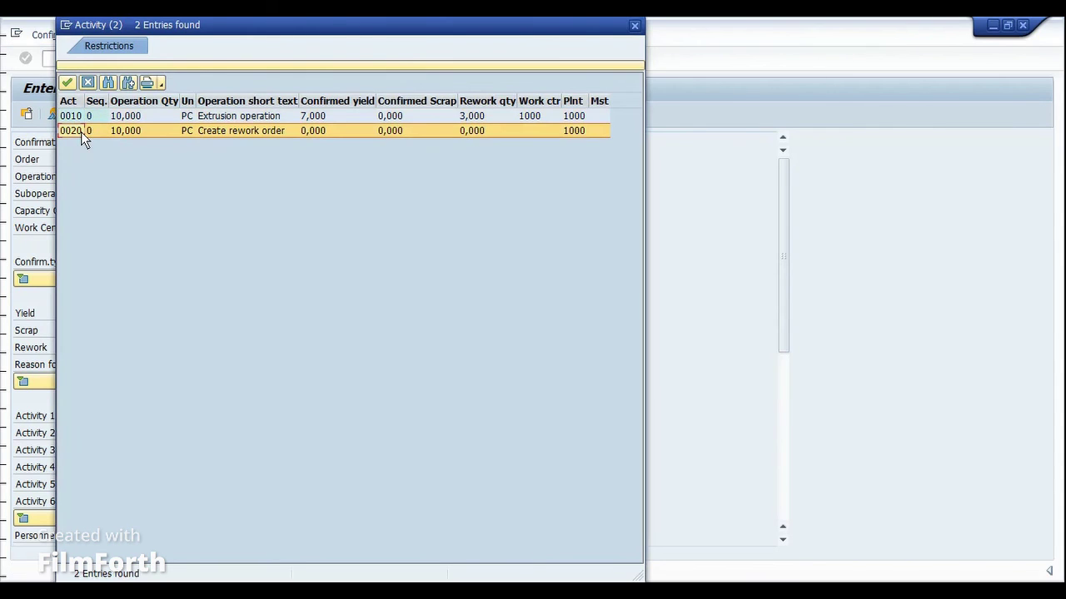
double_click(74, 132)
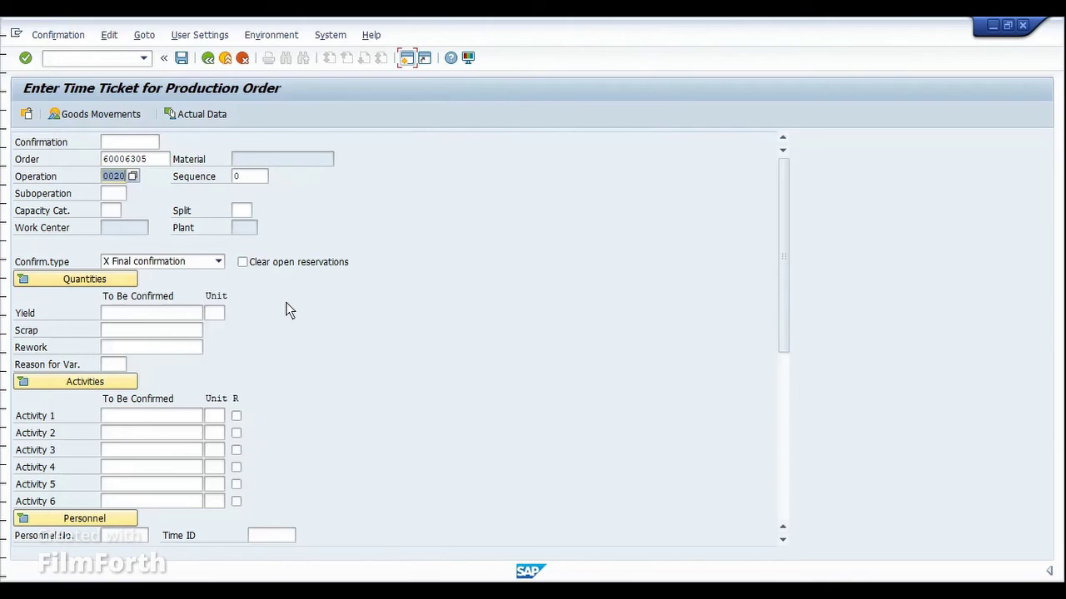
key("Return")
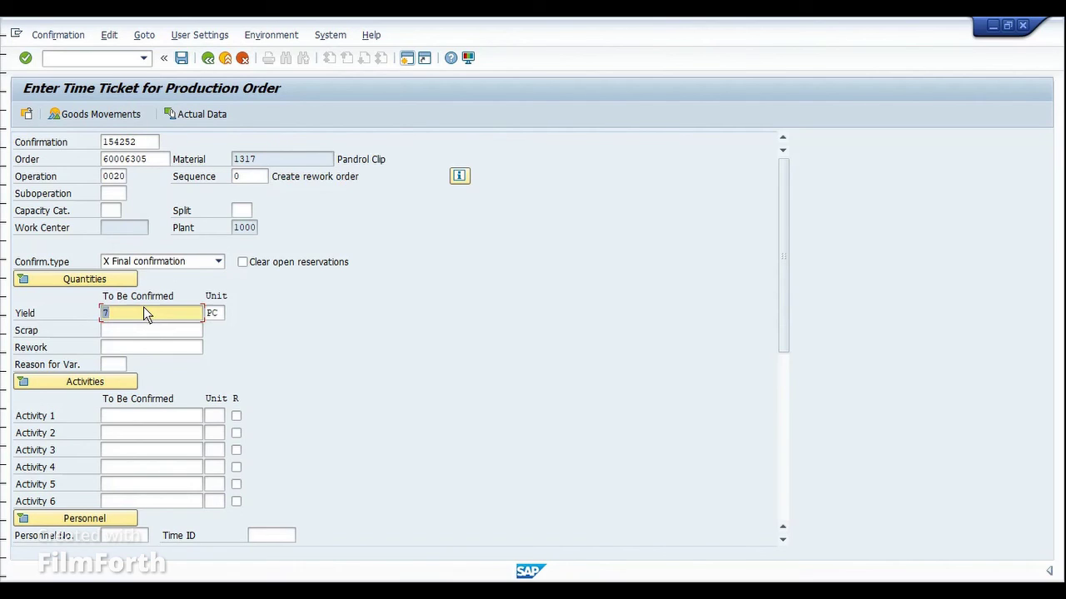
Clear the yield, enter rework 3 as a partial confirmation, and save
key("Delete")
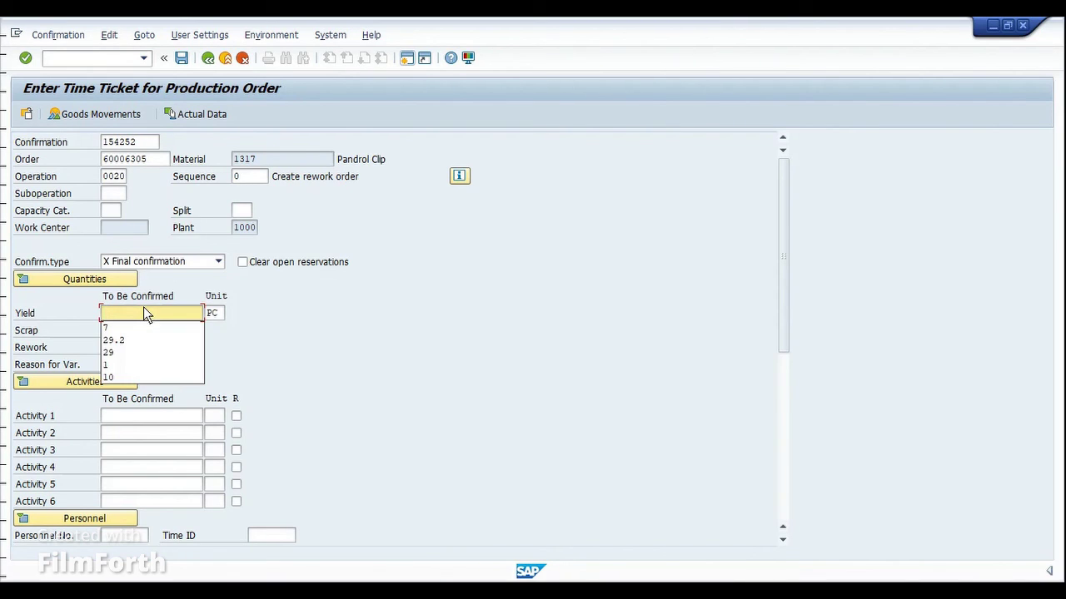
left_click(247, 358)
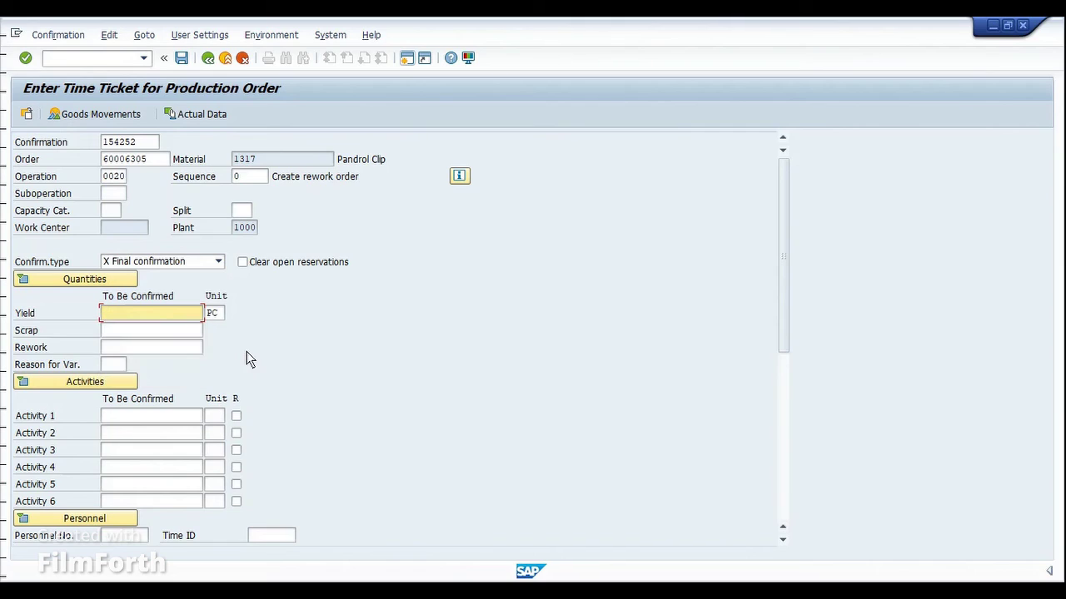
left_click(160, 354)
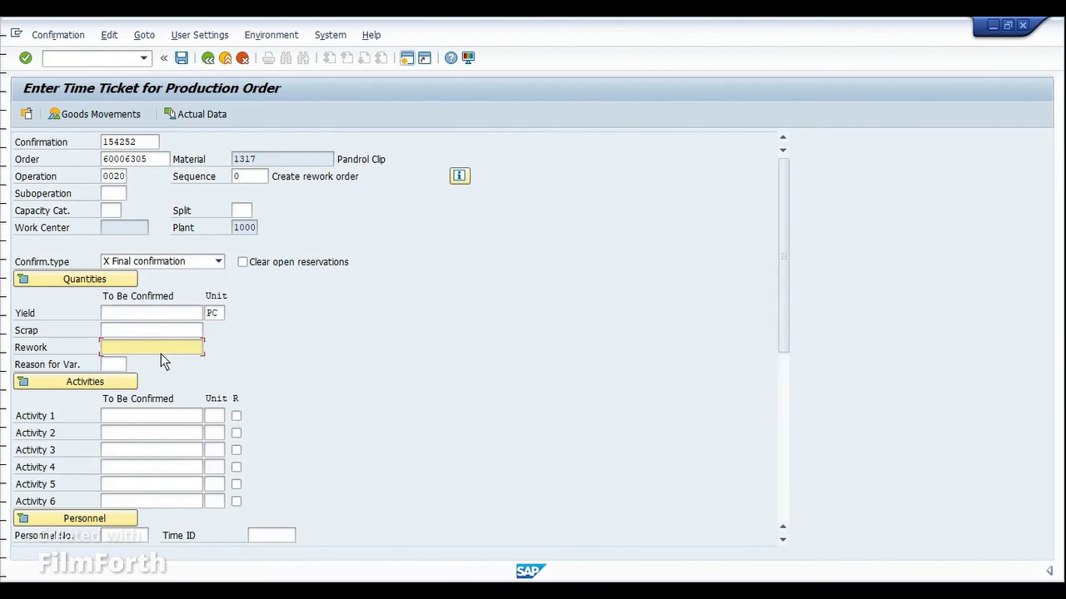
type("3")
left_click(191, 259)
left_click(162, 278)
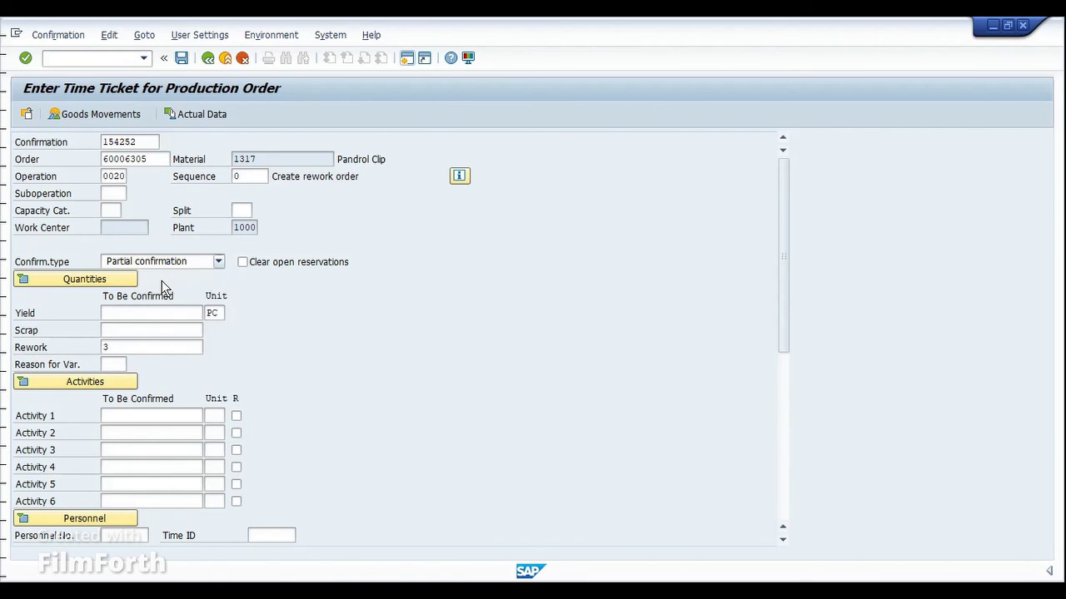
left_click(181, 58)
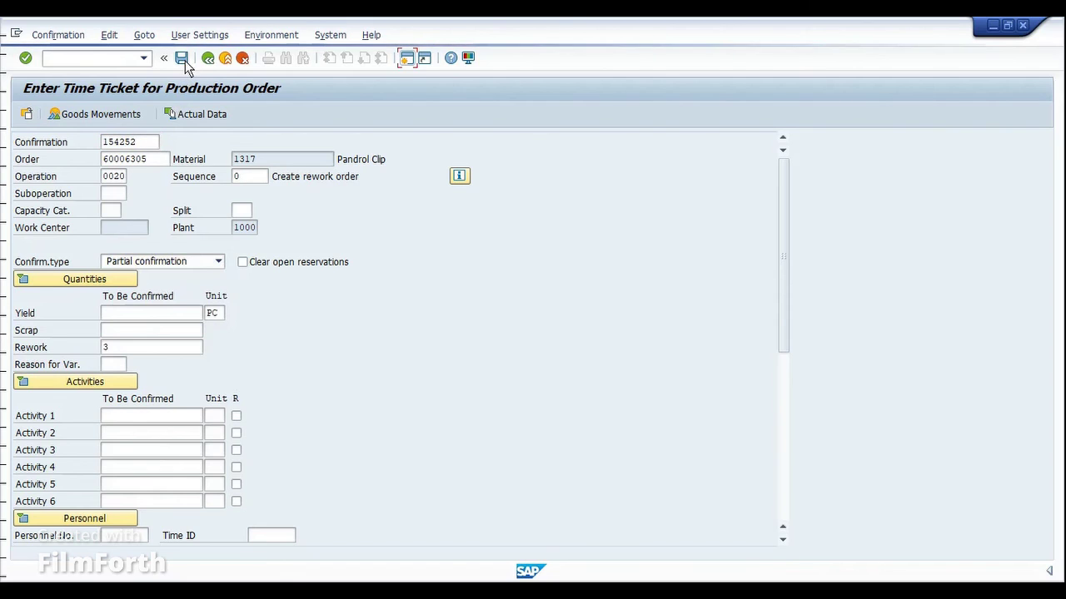
Accept the trigger point prompt and execute the 'Create order with reference' function
left_click_drag(263, 229, 399, 242)
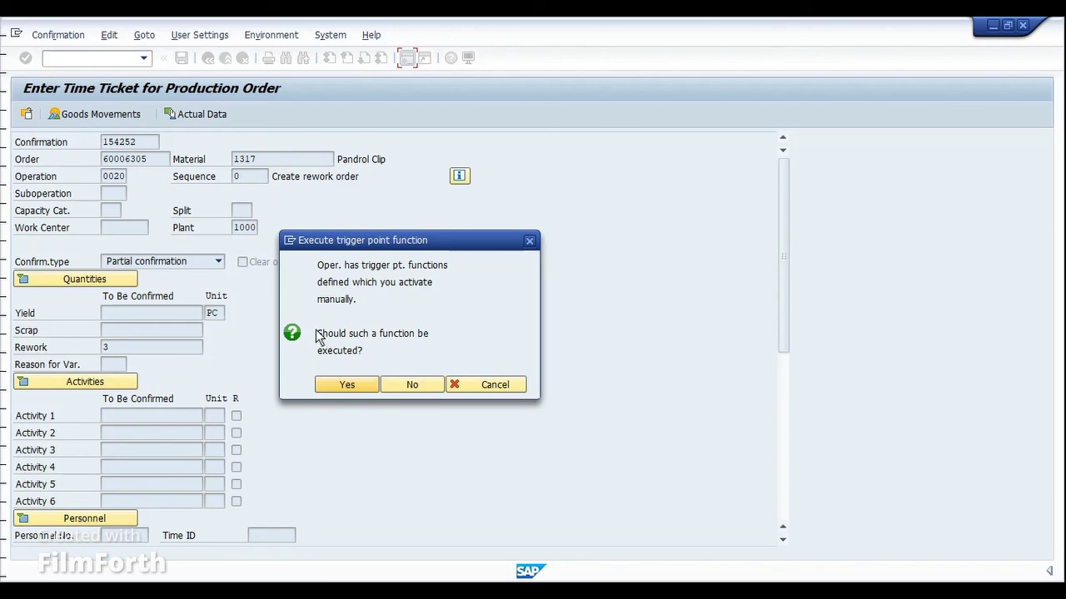
left_click(348, 387)
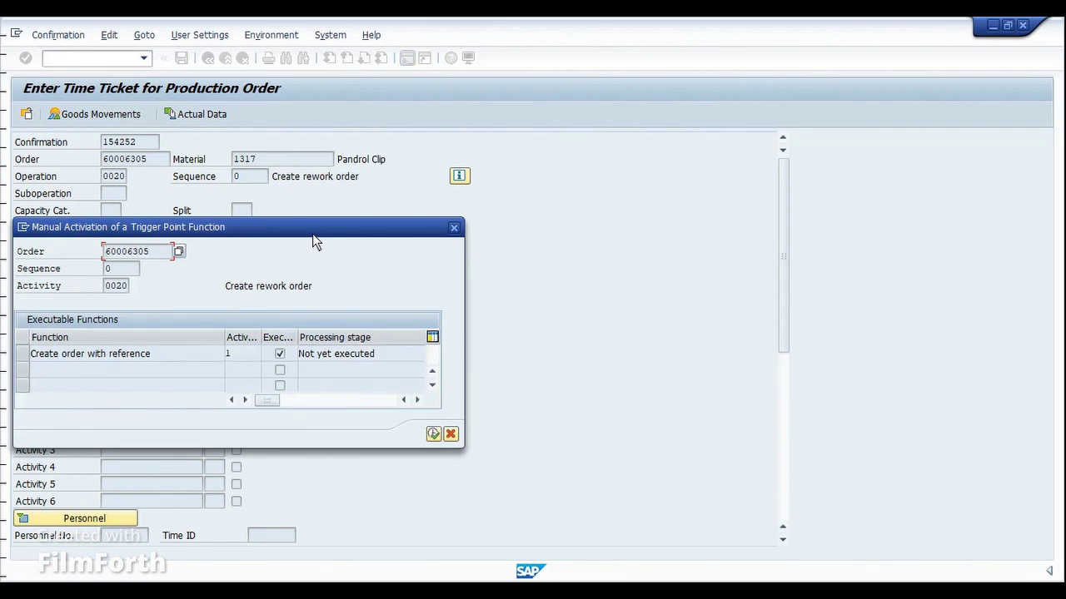
left_click_drag(313, 235, 412, 208)
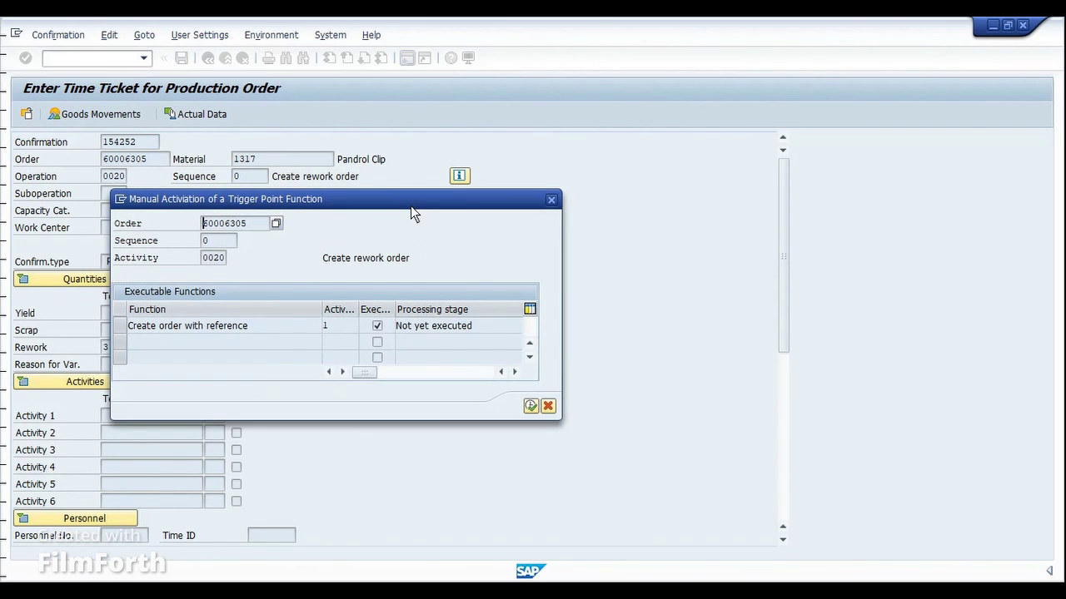
left_click(124, 328)
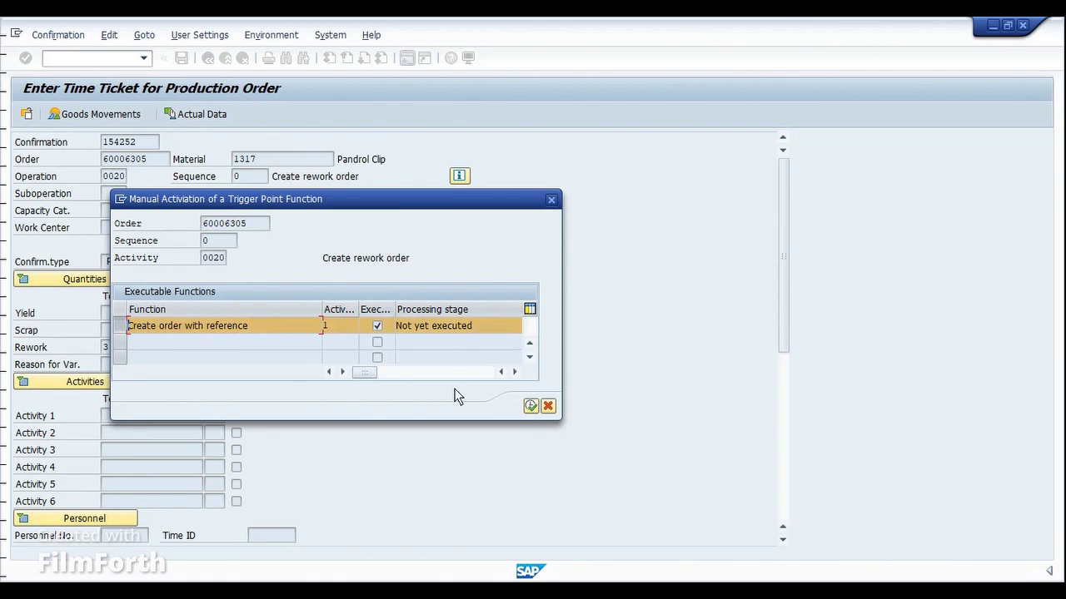
left_click(531, 406)
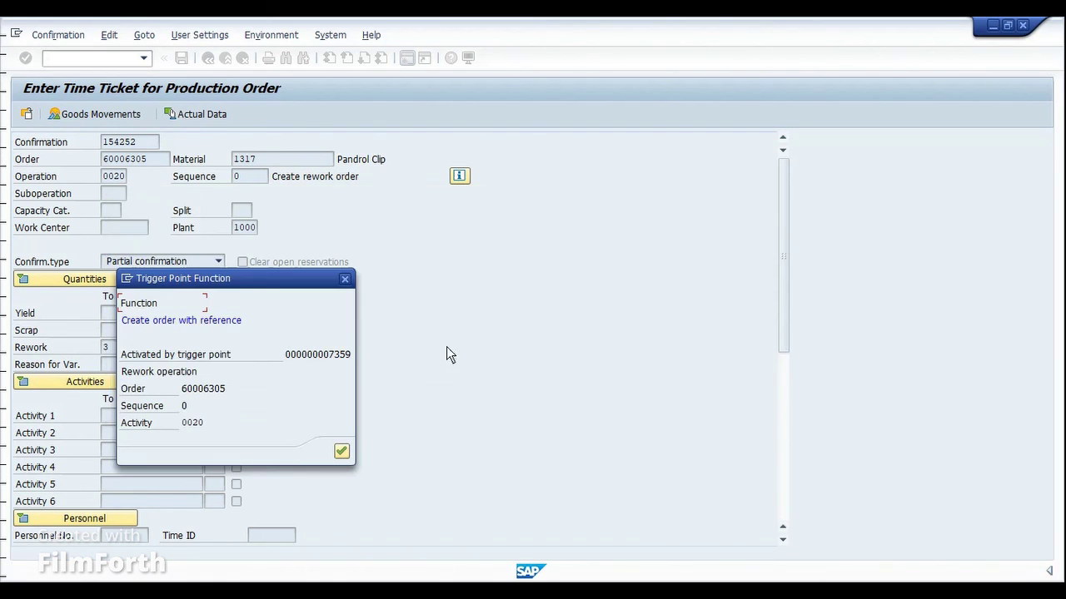
left_click_drag(263, 286, 463, 278)
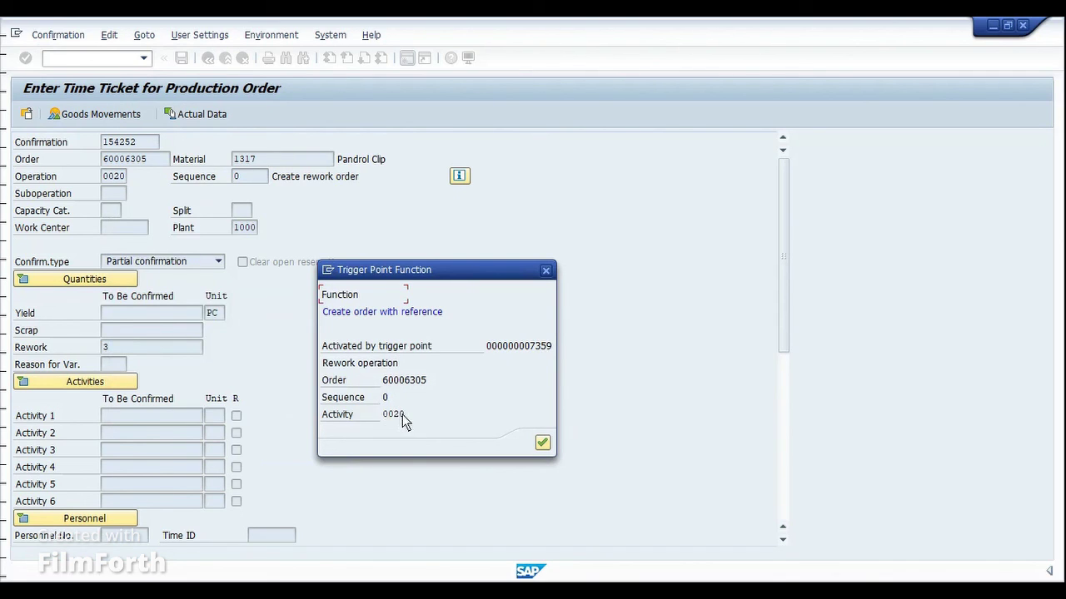
left_click(542, 442)
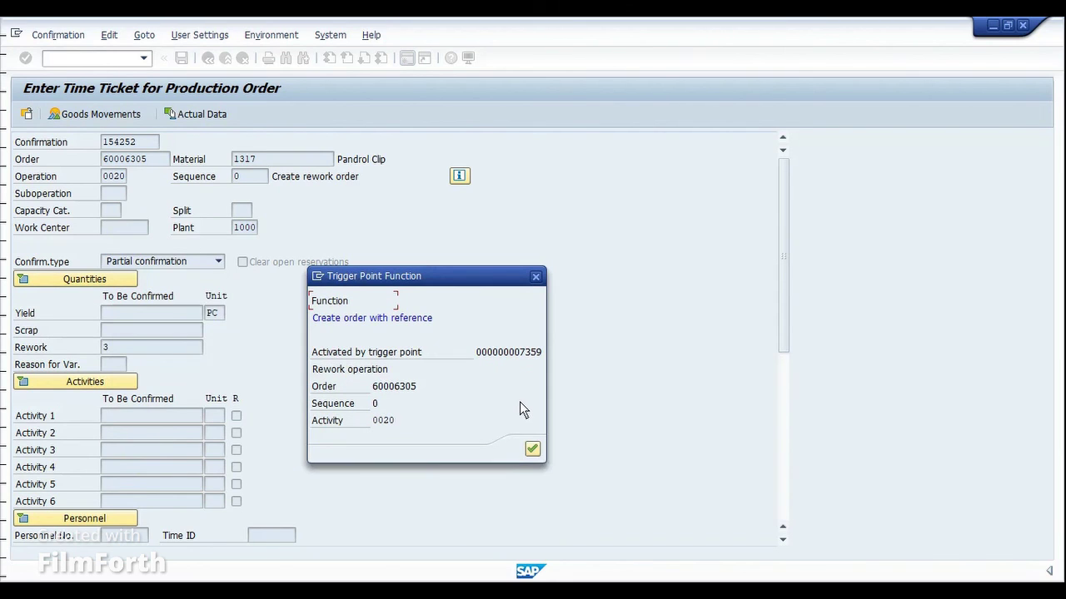
left_click(532, 449)
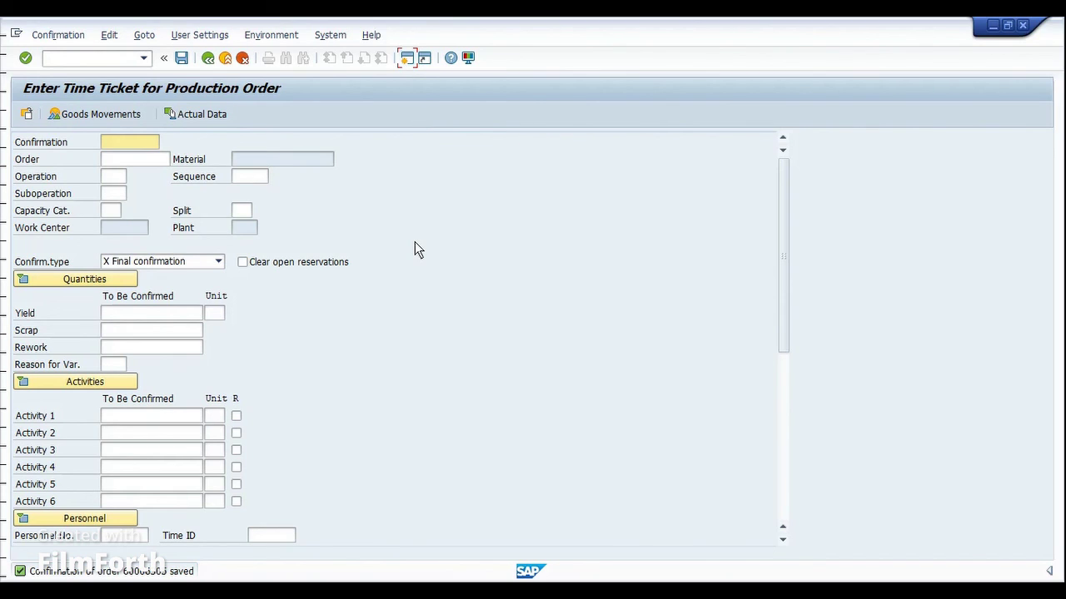
Run the /NCOOIS order header report filtered to plant 1000 and order type PP03
key("ctrl+slash")
type("/NCOO")
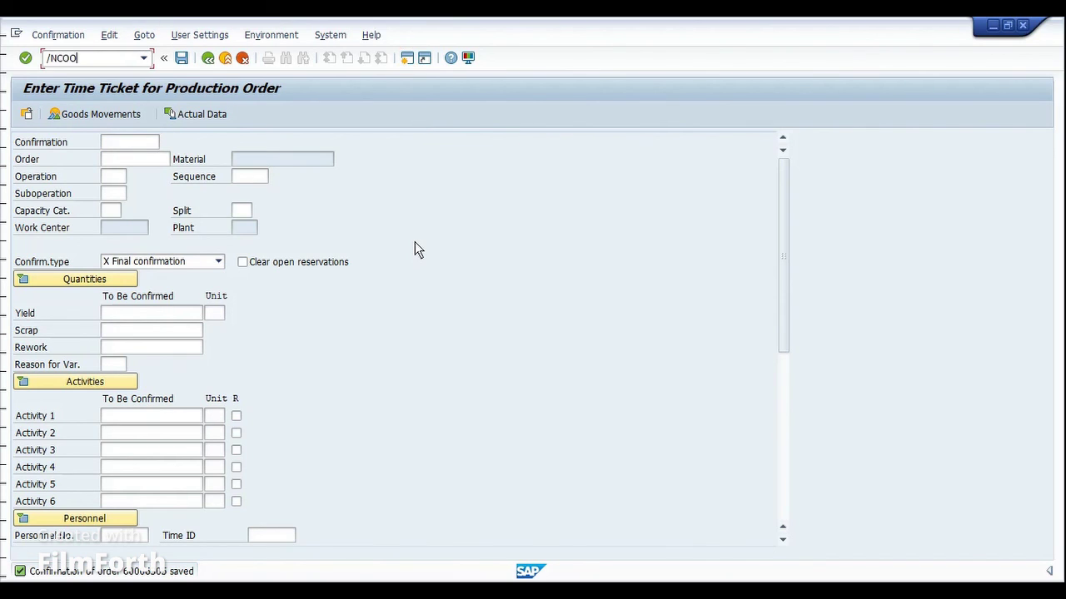
type("IS")
key("Return")
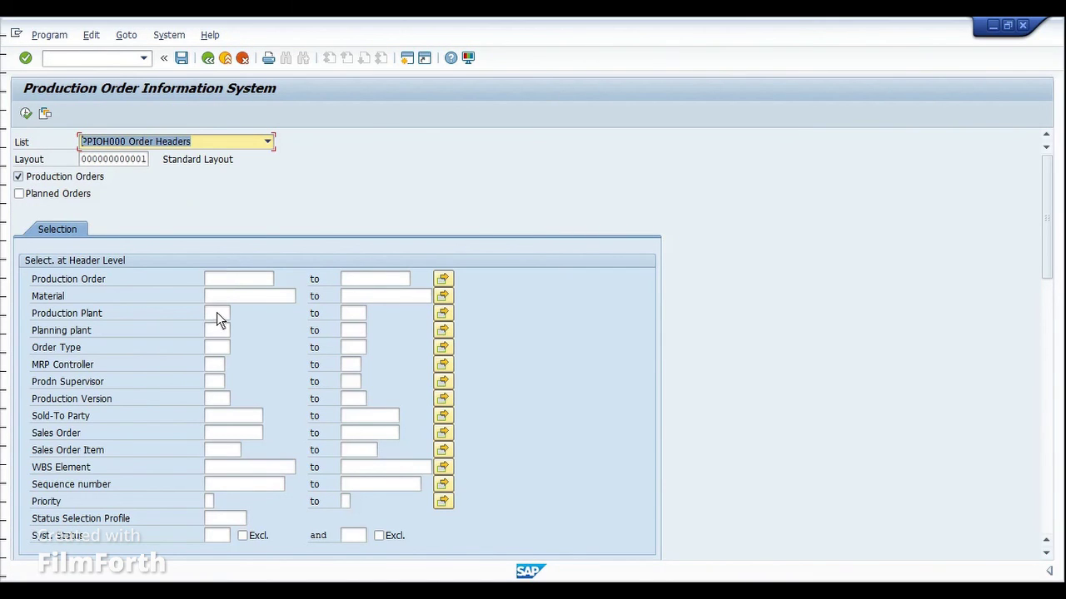
left_click(218, 315)
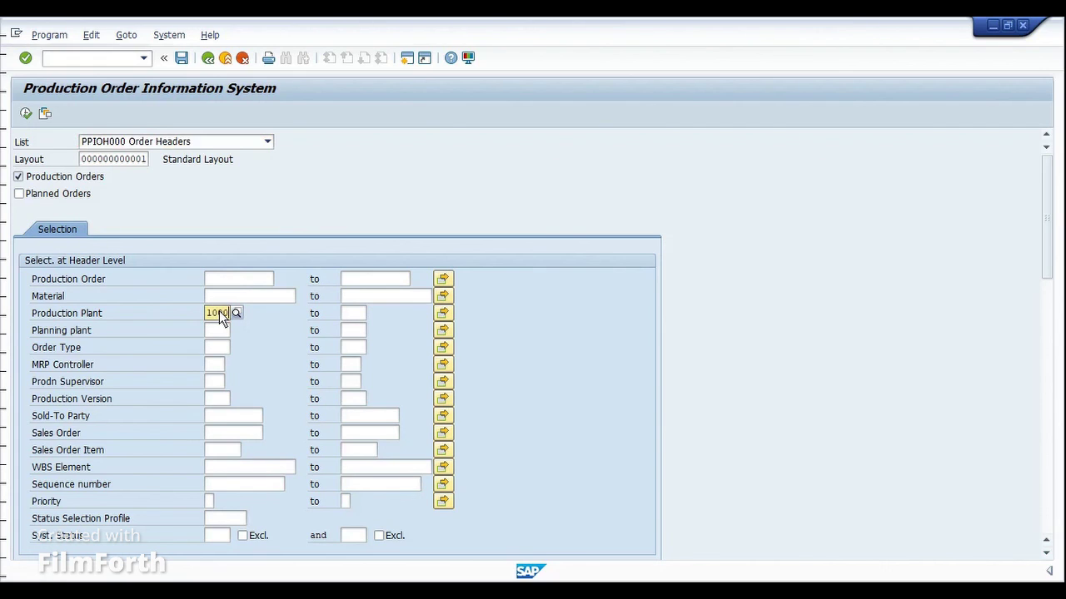
left_click(232, 344)
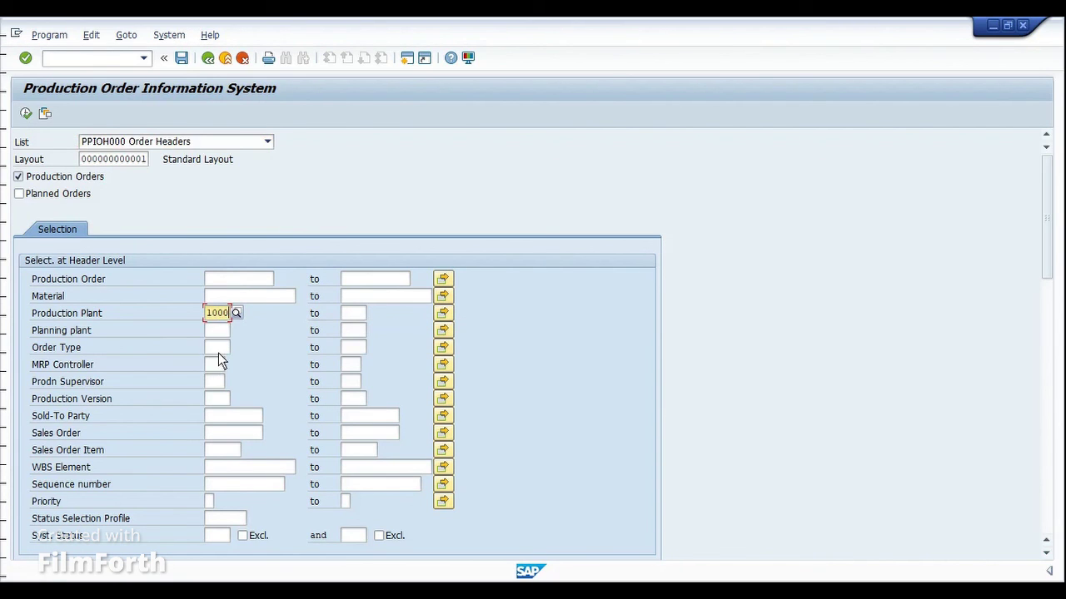
left_click(219, 353)
type("PP03")
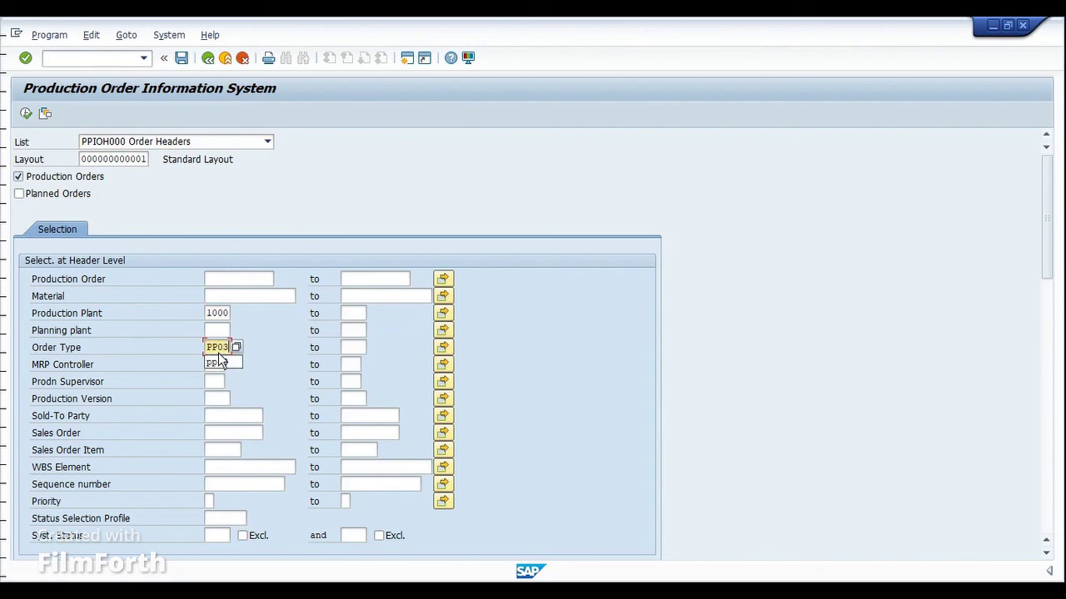
key("F8")
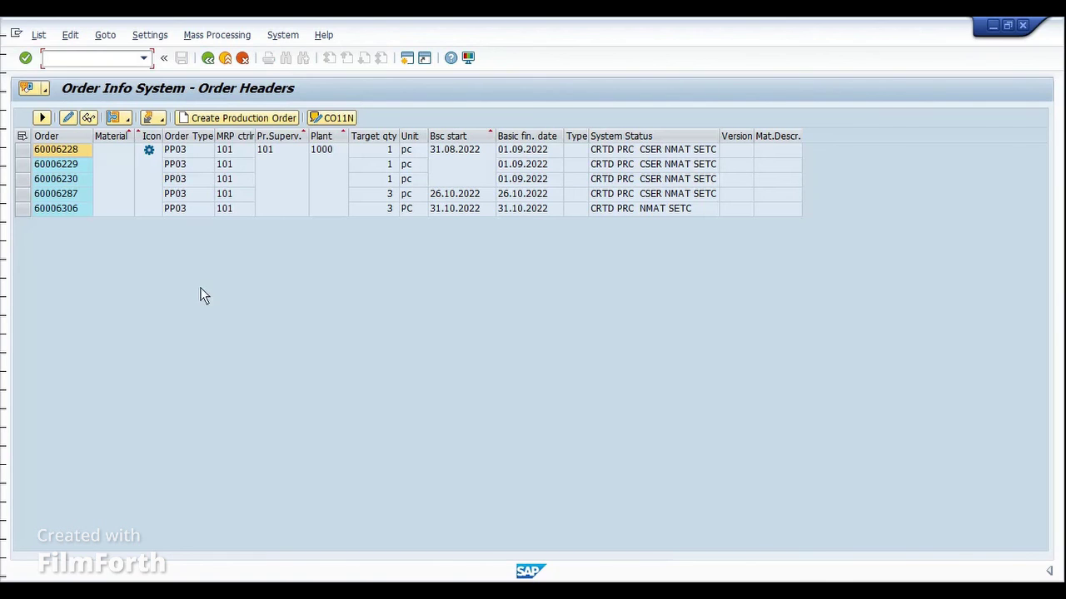
left_click(22, 209)
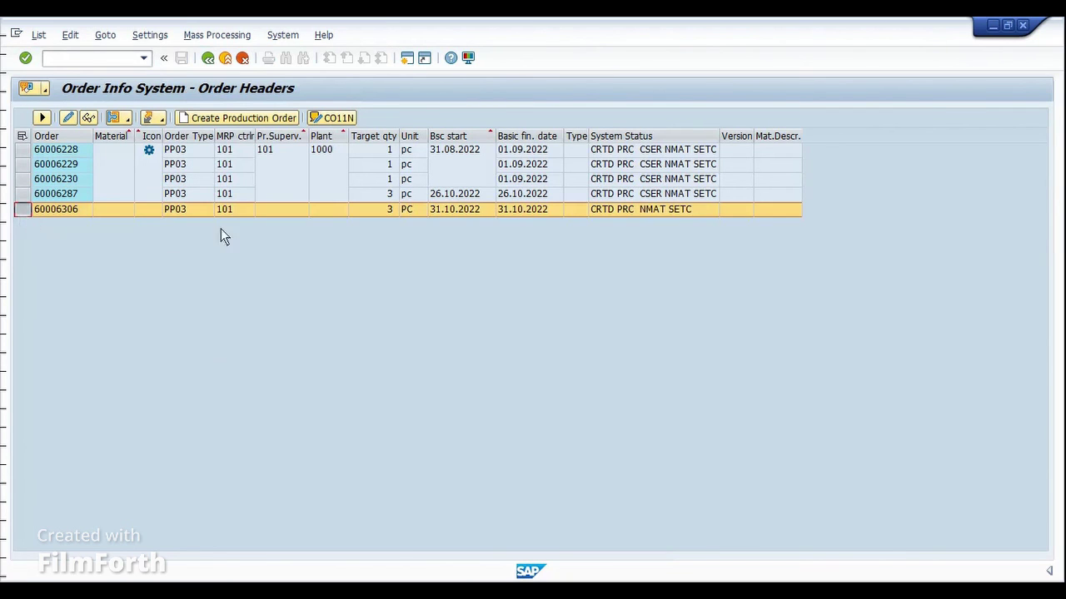
left_click(88, 118)
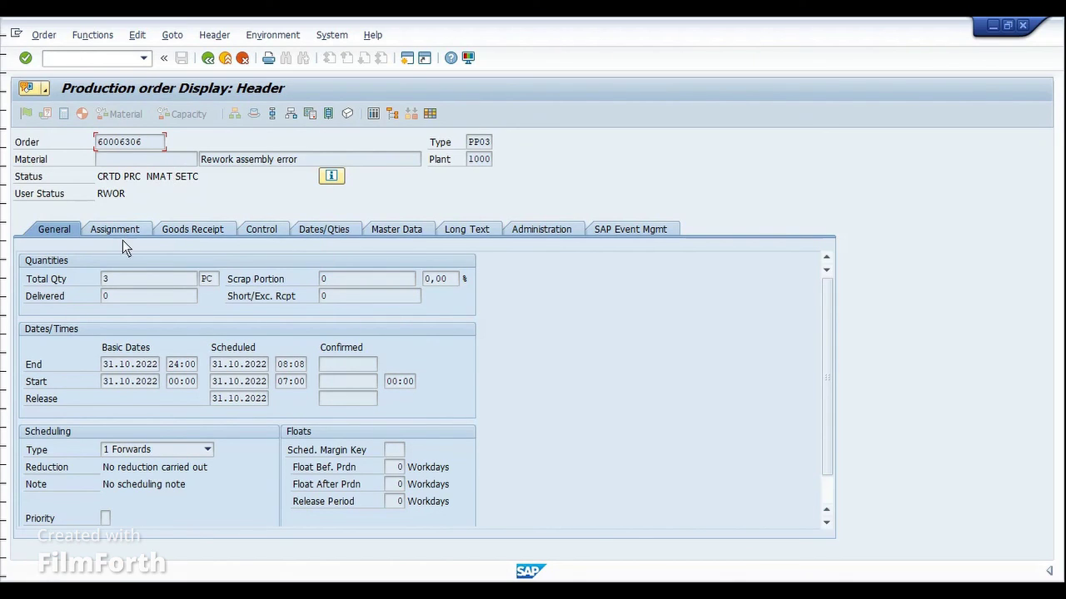
left_click(99, 280)
left_click(276, 117)
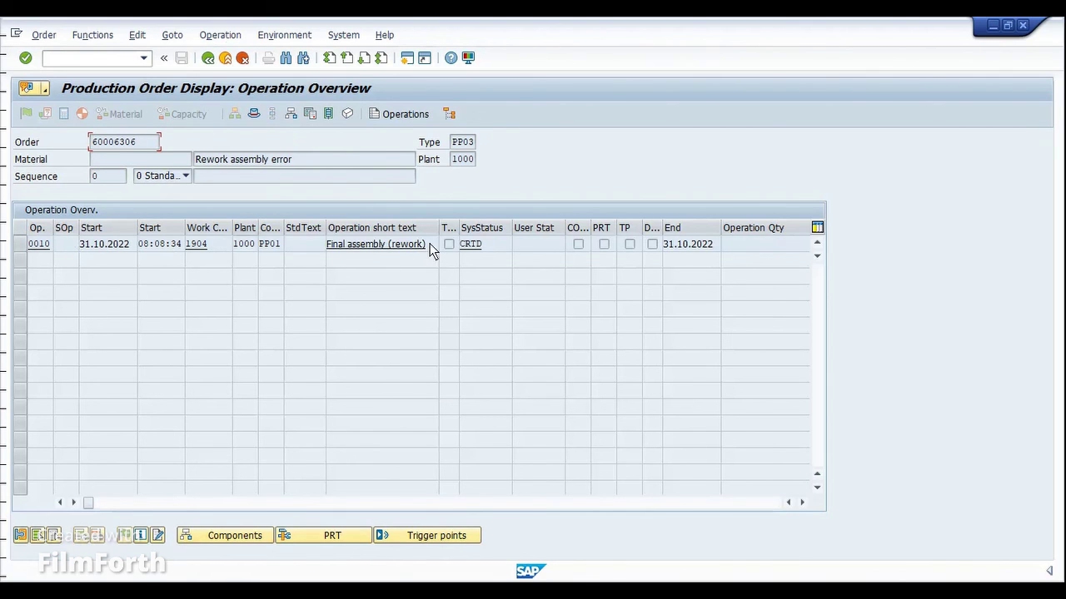
left_click_drag(458, 228, 468, 228)
left_click(253, 112)
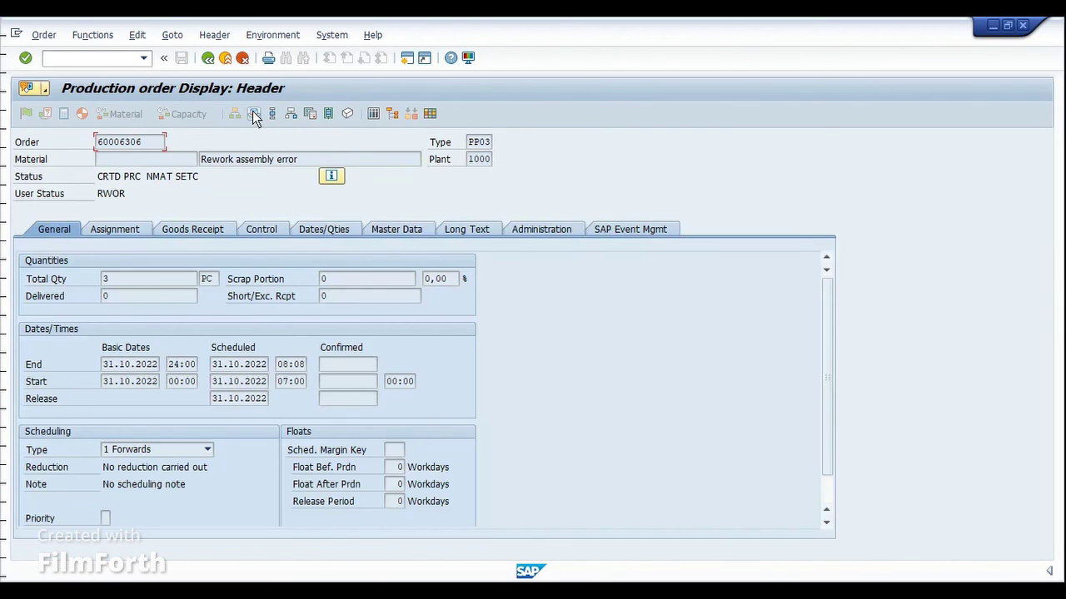
left_click(390, 229)
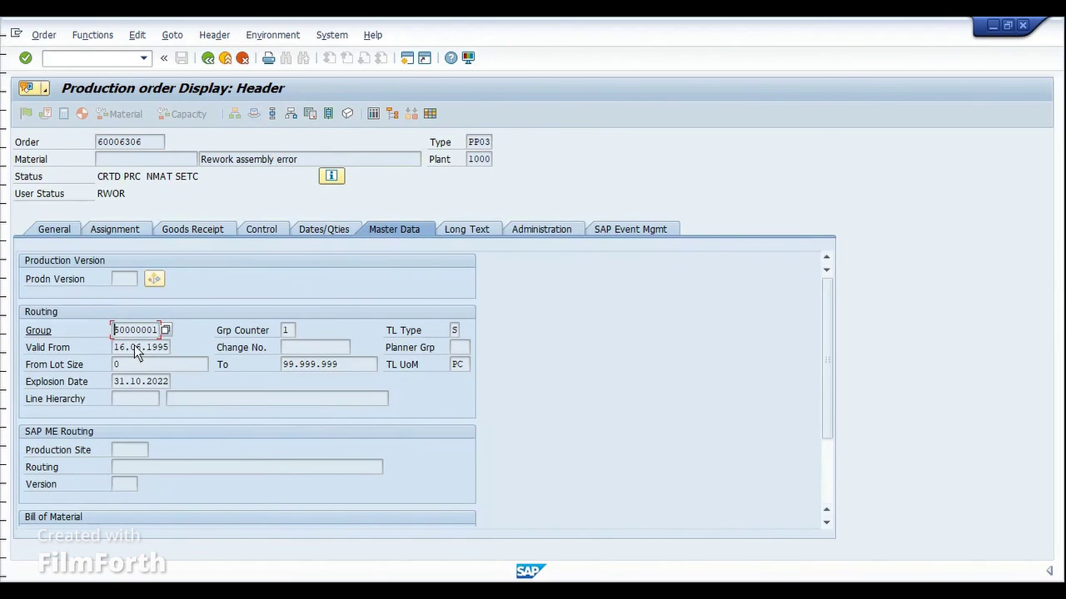
left_click_drag(114, 331, 156, 334)
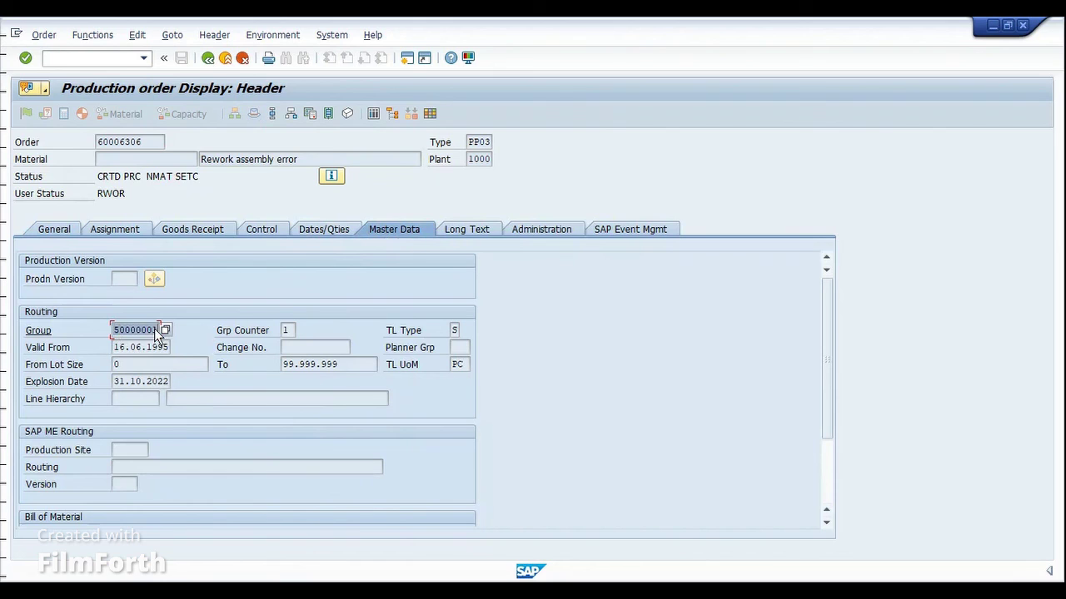
left_click(157, 334)
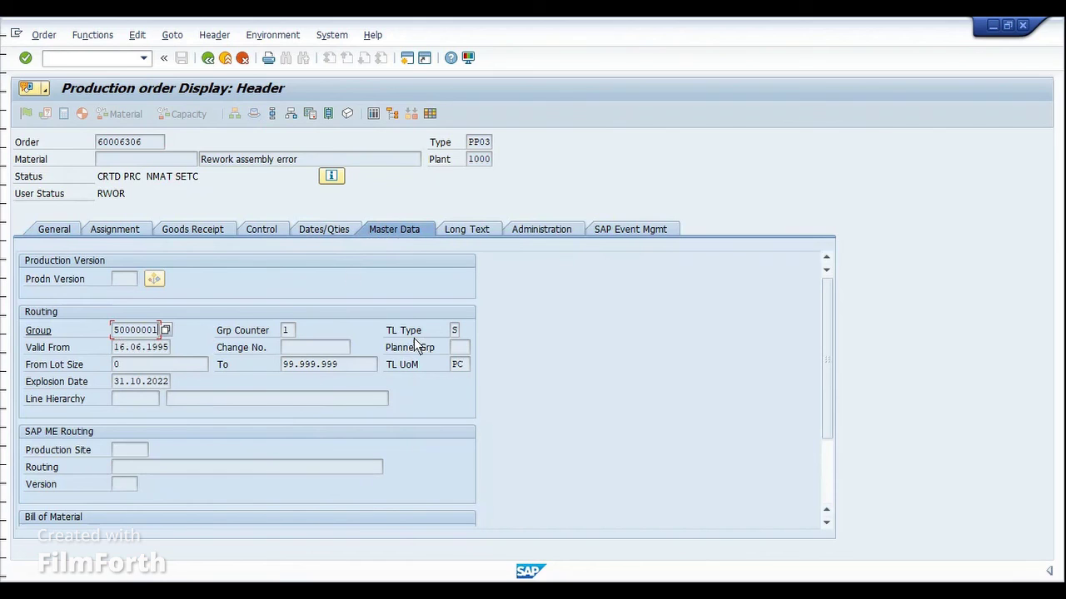
left_click(208, 59)
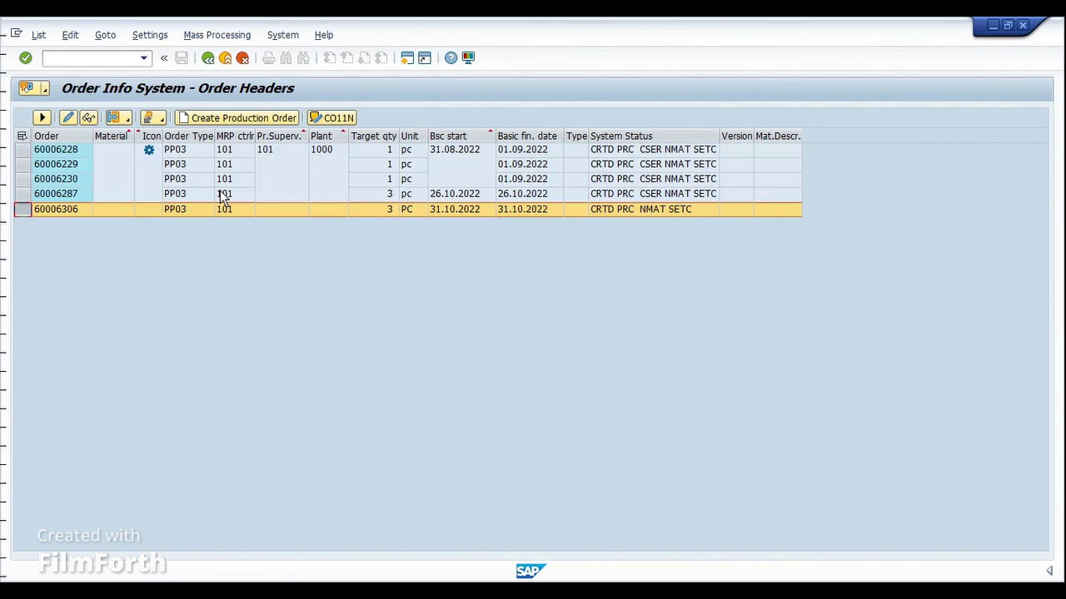